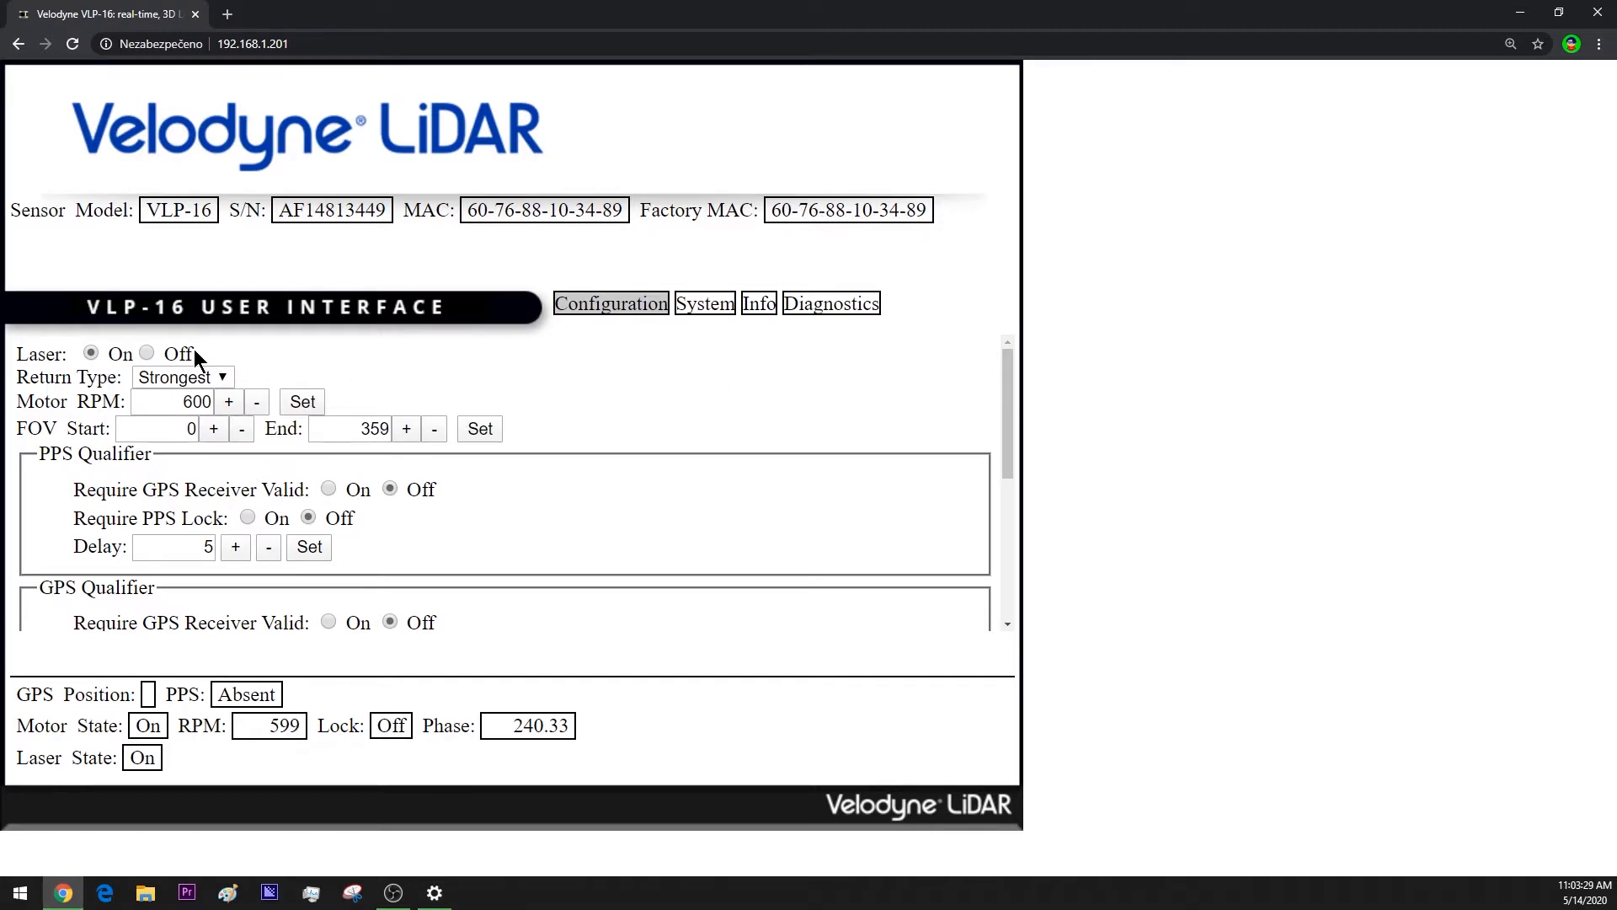
Apply the host destination settings with IP address 192.168.1.217, data port 2368 and telemetry port 8308
{"action": "left_click", "coordinate": [228, 377]}
{"action": "left_click", "coordinate": [228, 377]}
{"action": "left_click_drag", "start_coordinate": [1009, 447], "coordinate": [997, 576]}
{"action": "left_click", "coordinate": [299, 424]}
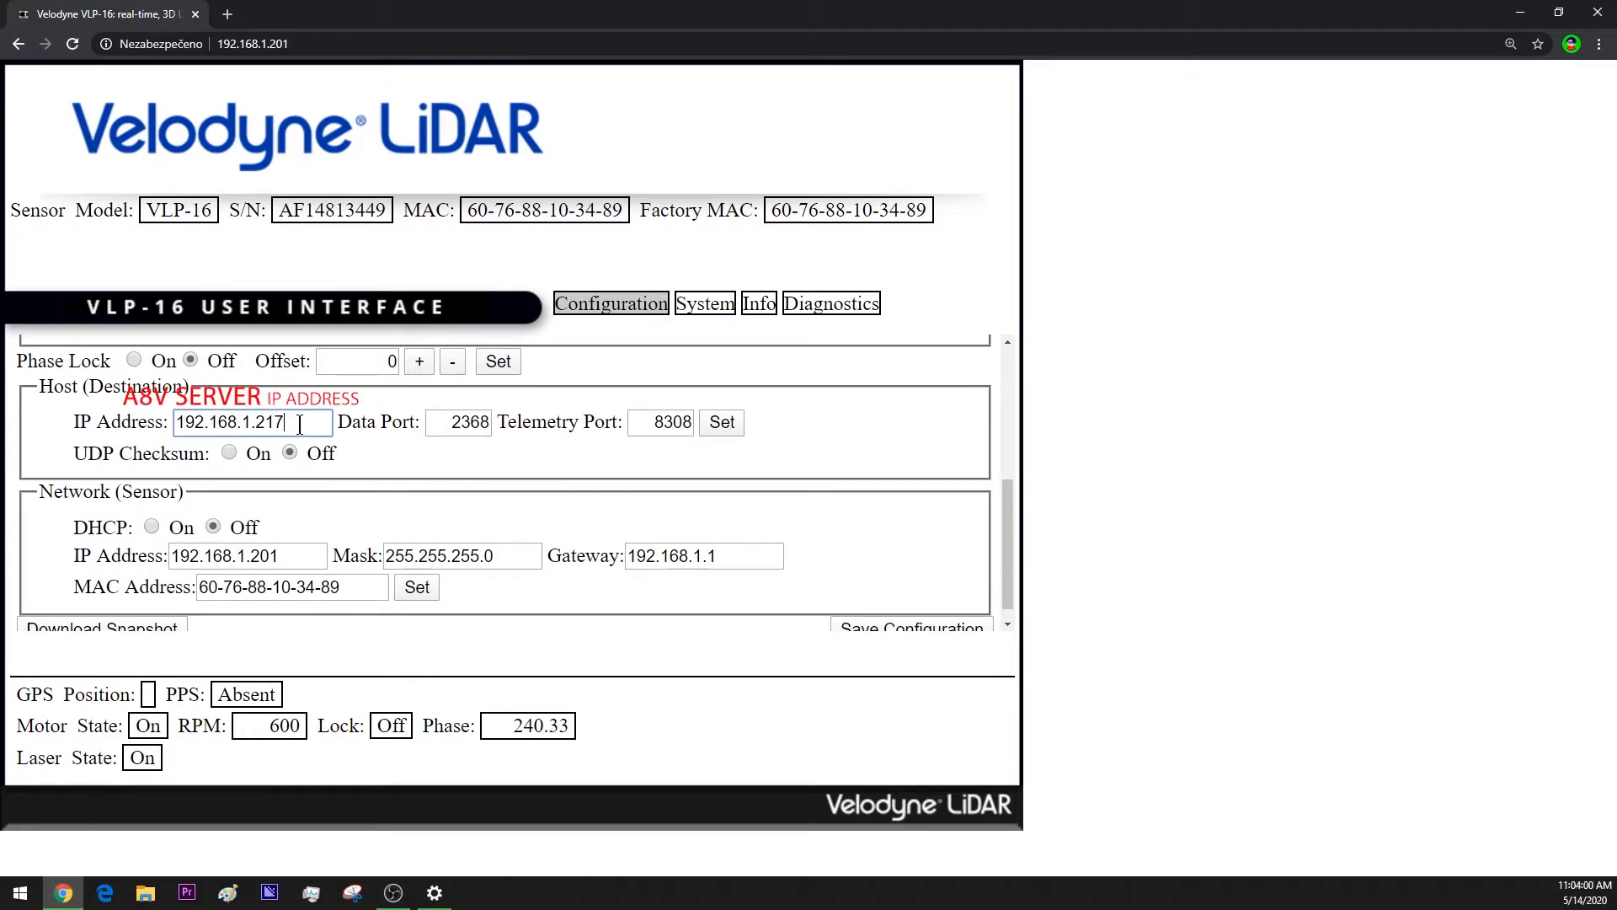
{"action": "double_click", "coordinate": [296, 425]}
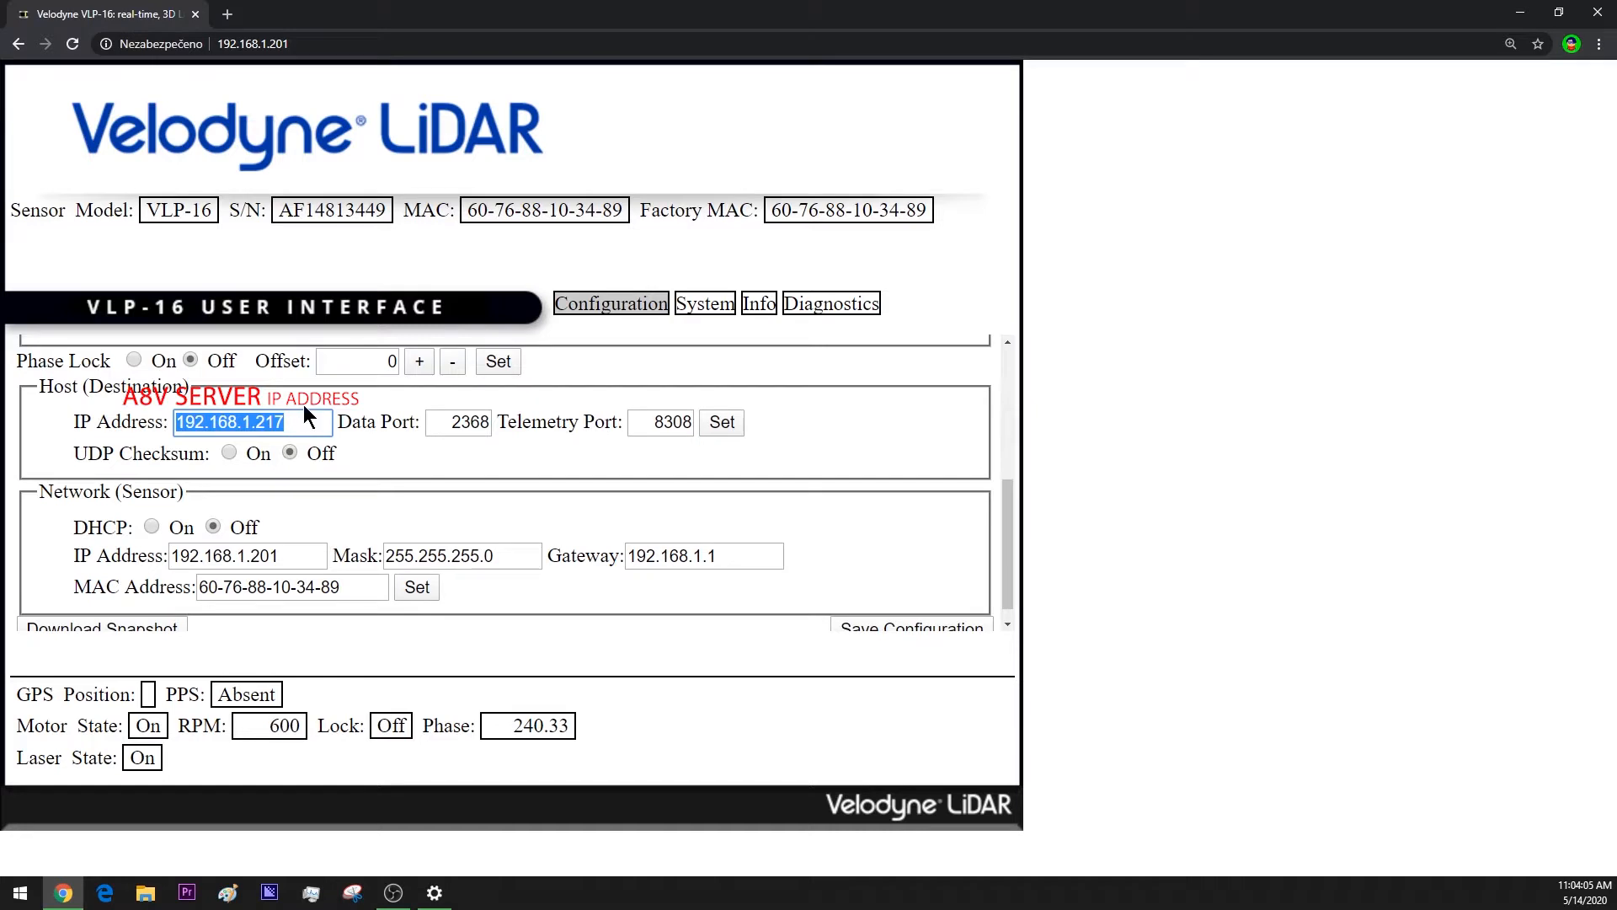
{"action": "left_click_drag", "start_coordinate": [445, 423], "coordinate": [482, 423]}
{"action": "left_click_drag", "start_coordinate": [656, 422], "coordinate": [693, 425]}
{"action": "left_click", "coordinate": [683, 463]}
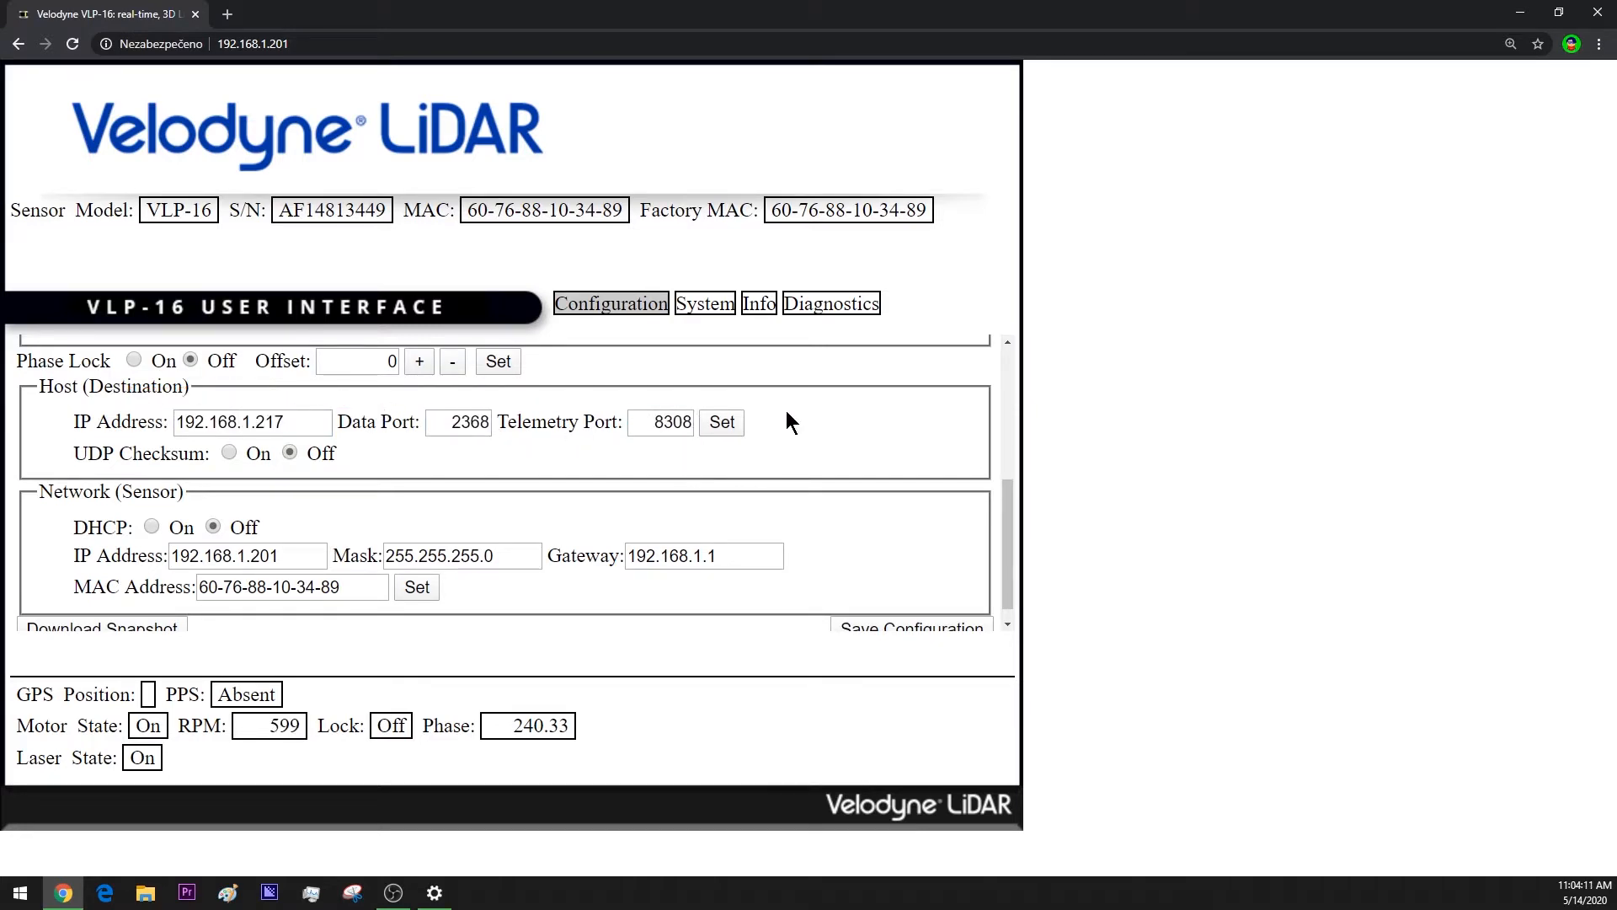
{"action": "left_click", "coordinate": [722, 431]}
Apply the sensor's network settings with IP address 192.168.1.201, mask 255.255.255.0 and gateway 192.168.1.1, and save the configuration
{"action": "left_click_drag", "start_coordinate": [297, 556], "coordinate": [170, 557]}
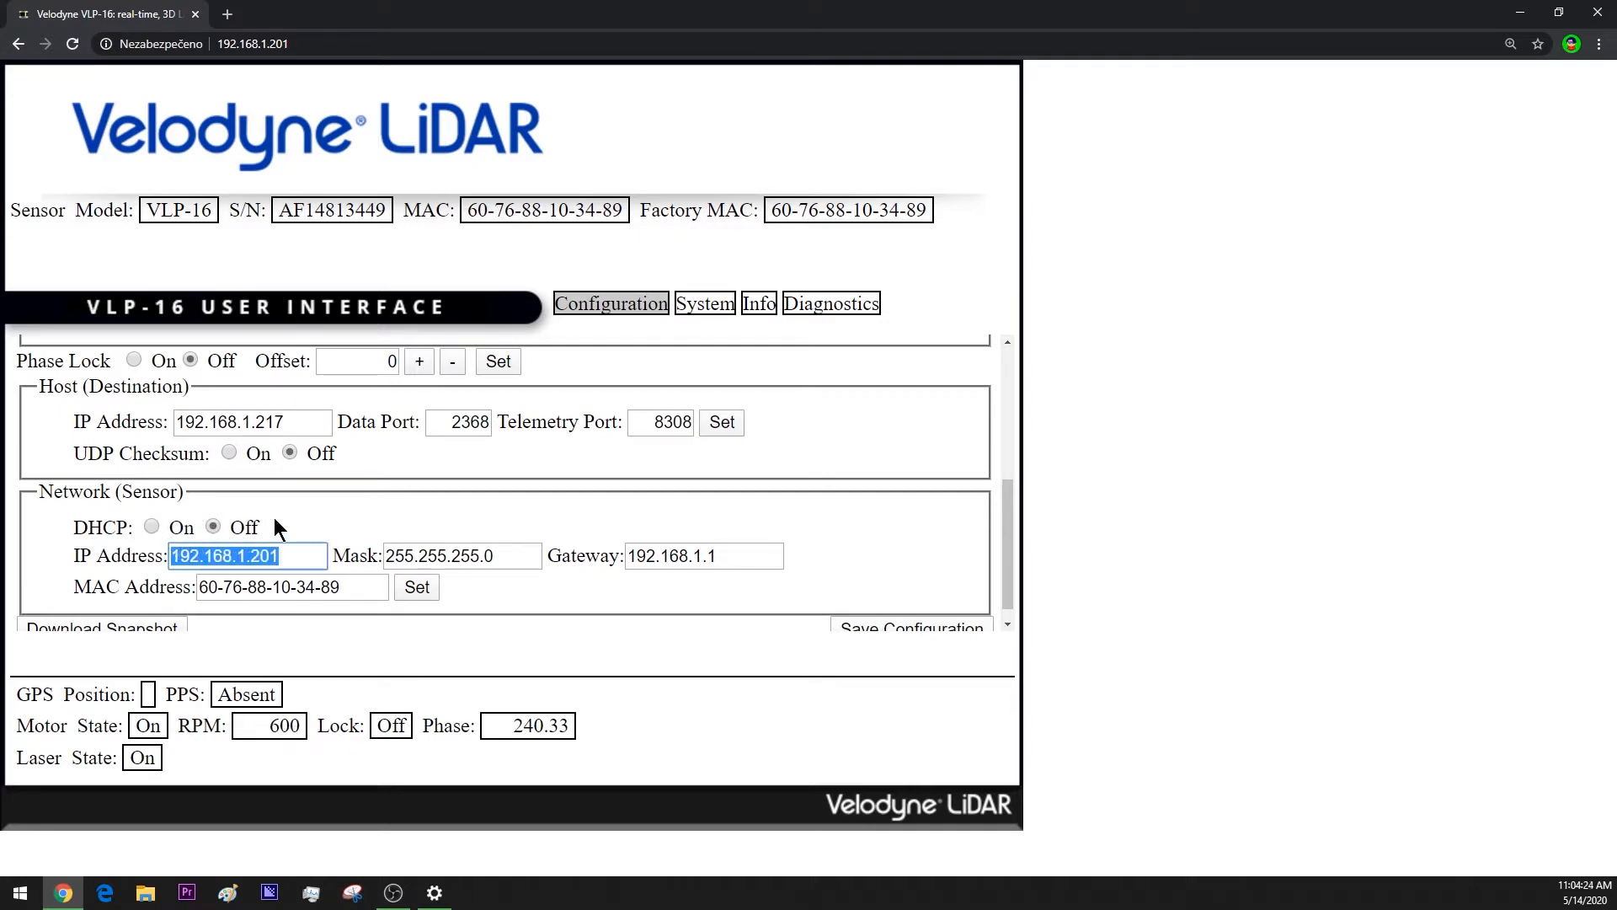
{"action": "left_click_drag", "start_coordinate": [392, 558], "coordinate": [497, 556]}
{"action": "left_click_drag", "start_coordinate": [640, 556], "coordinate": [515, 602]}
{"action": "left_click_drag", "start_coordinate": [379, 587], "coordinate": [192, 584]}
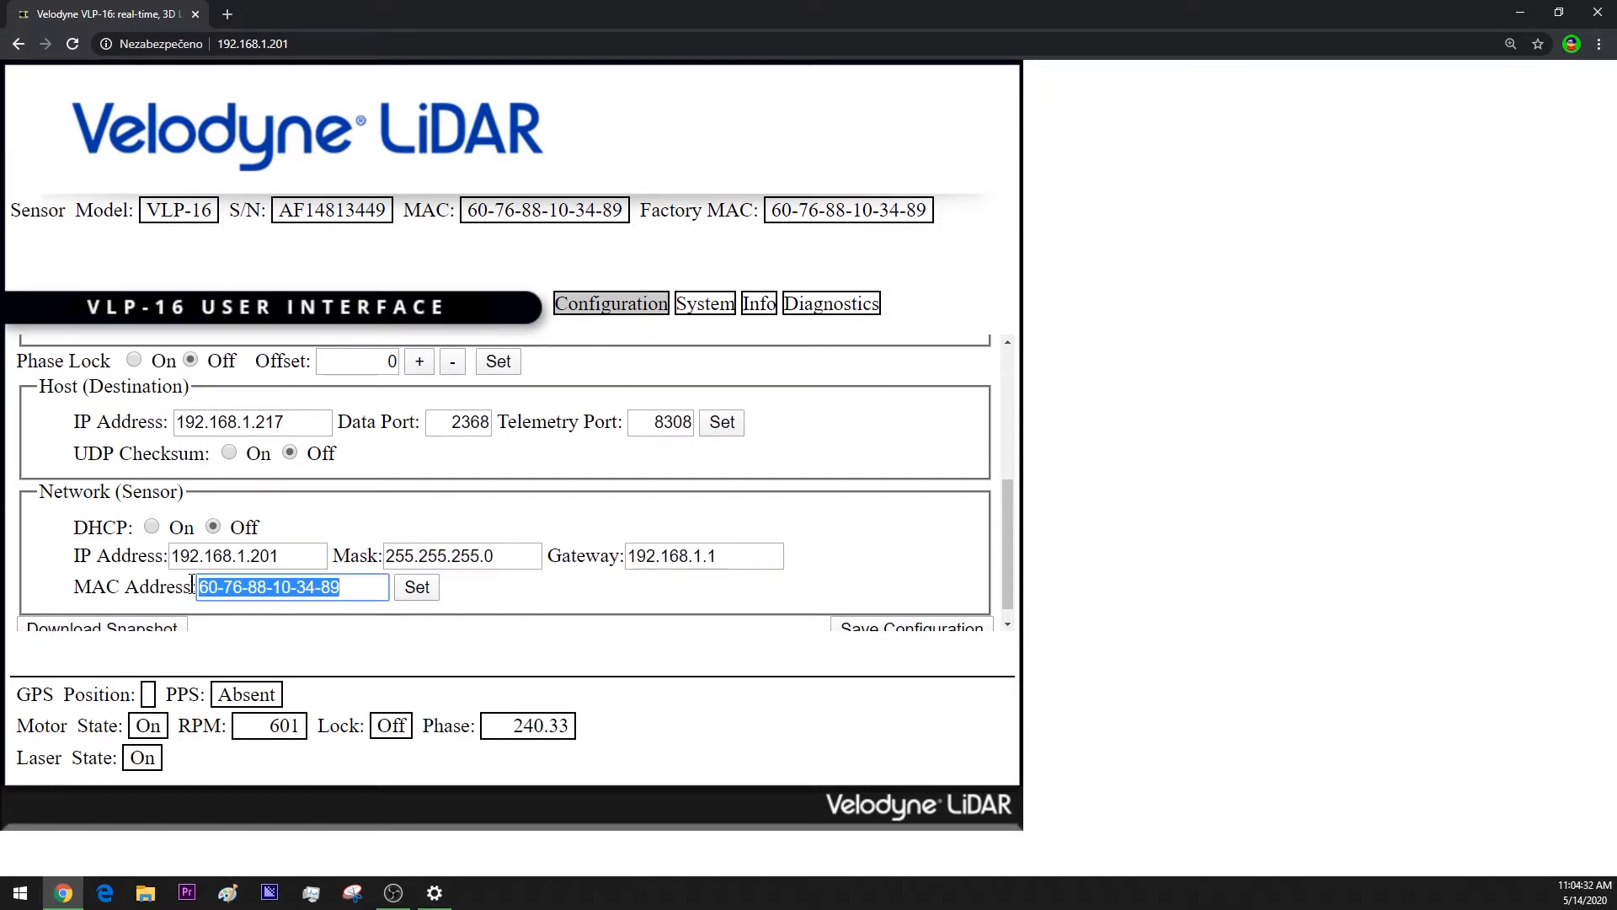
{"action": "left_click", "coordinate": [426, 584]}
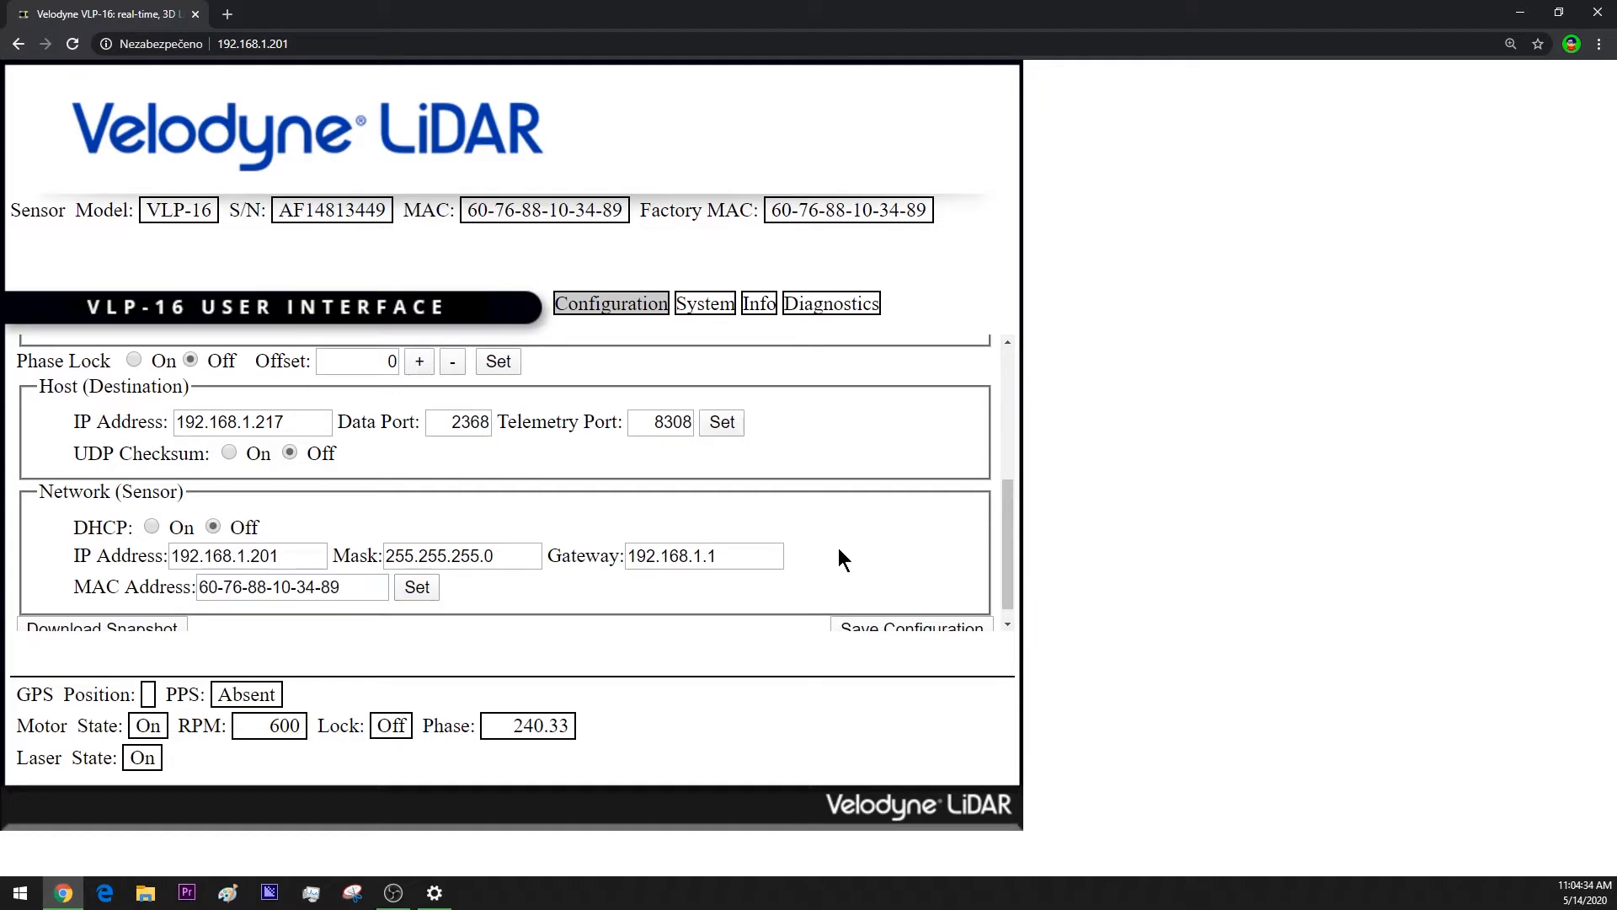
{"action": "left_click_drag", "start_coordinate": [1009, 512], "coordinate": [1007, 543]}
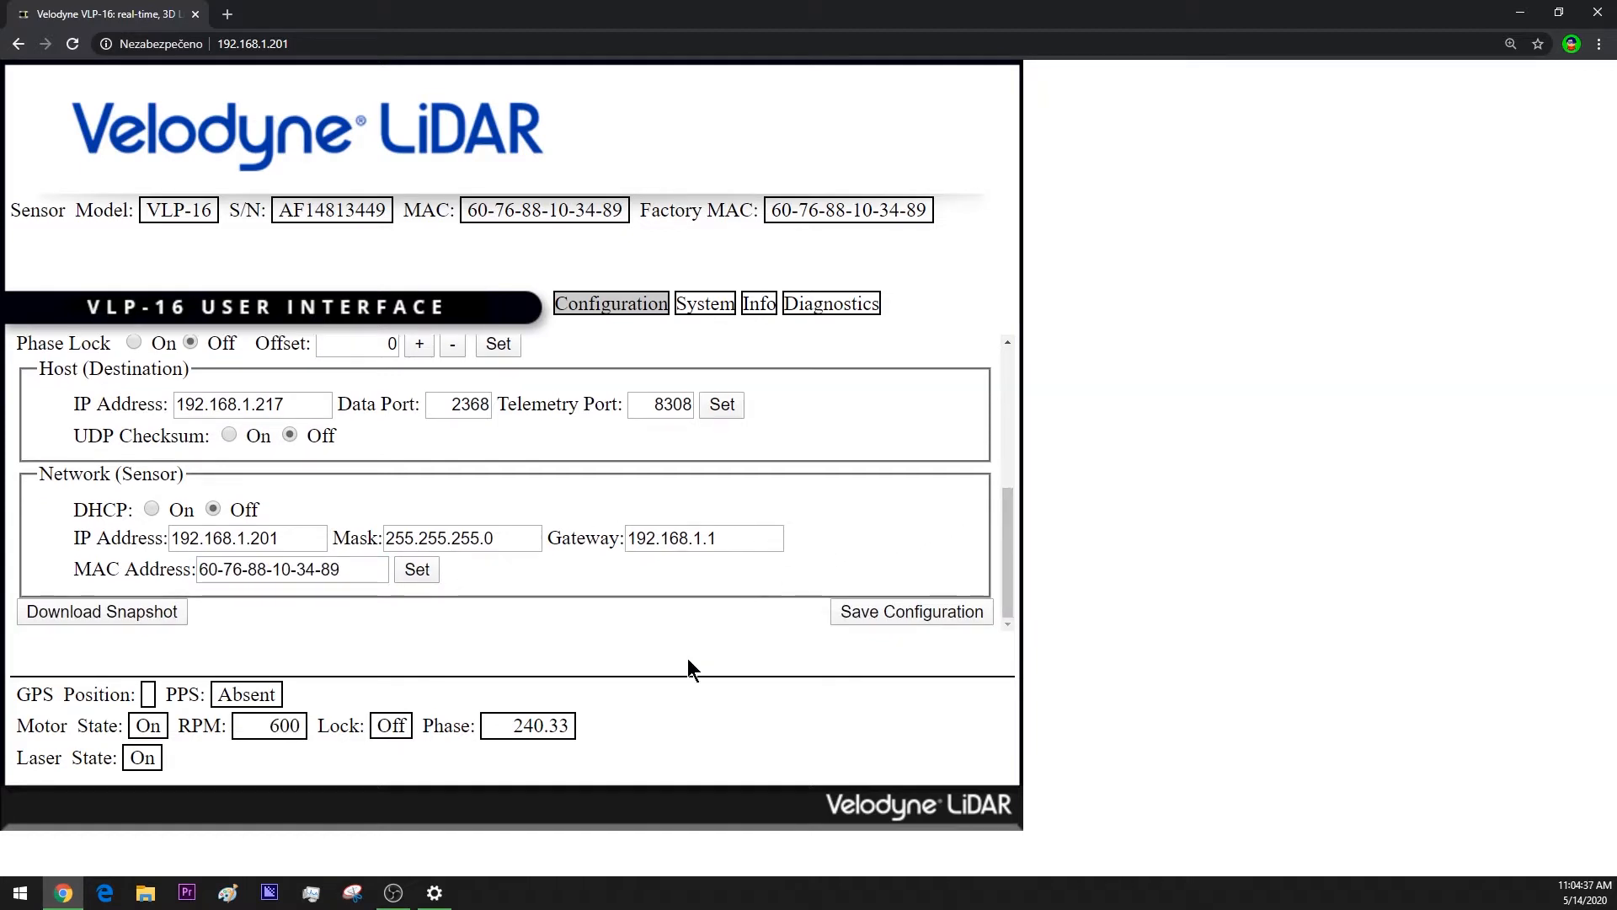
{"action": "left_click", "coordinate": [886, 611]}
Review the sensor's firmware and reset options, version information and diagnostics
{"action": "left_click", "coordinate": [705, 305]}
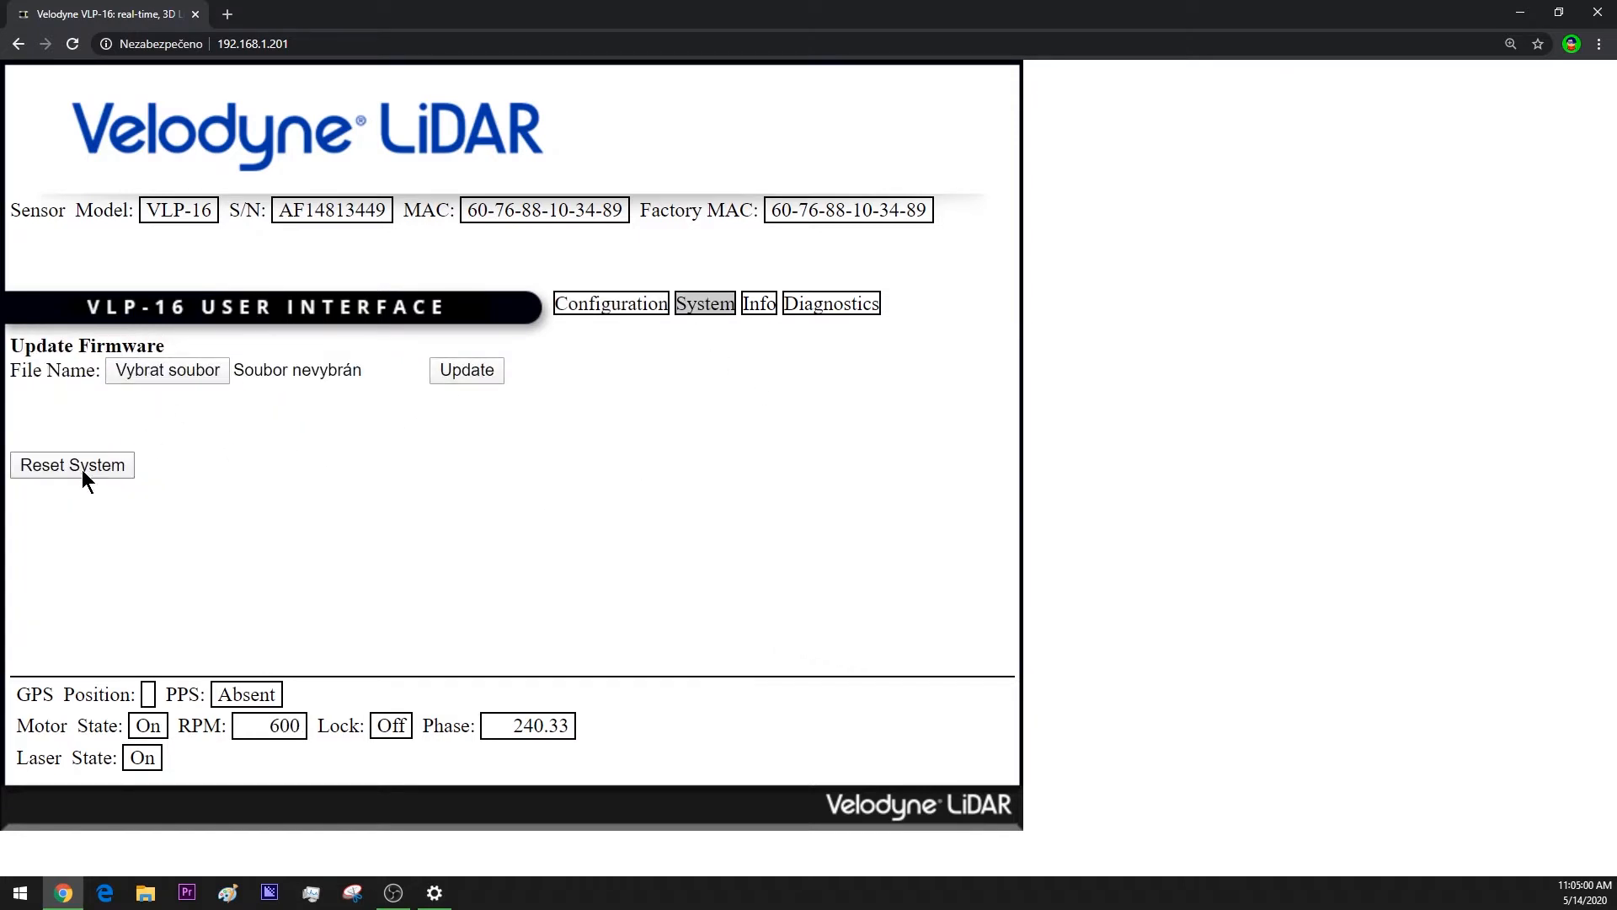
{"action": "left_click", "coordinate": [759, 304]}
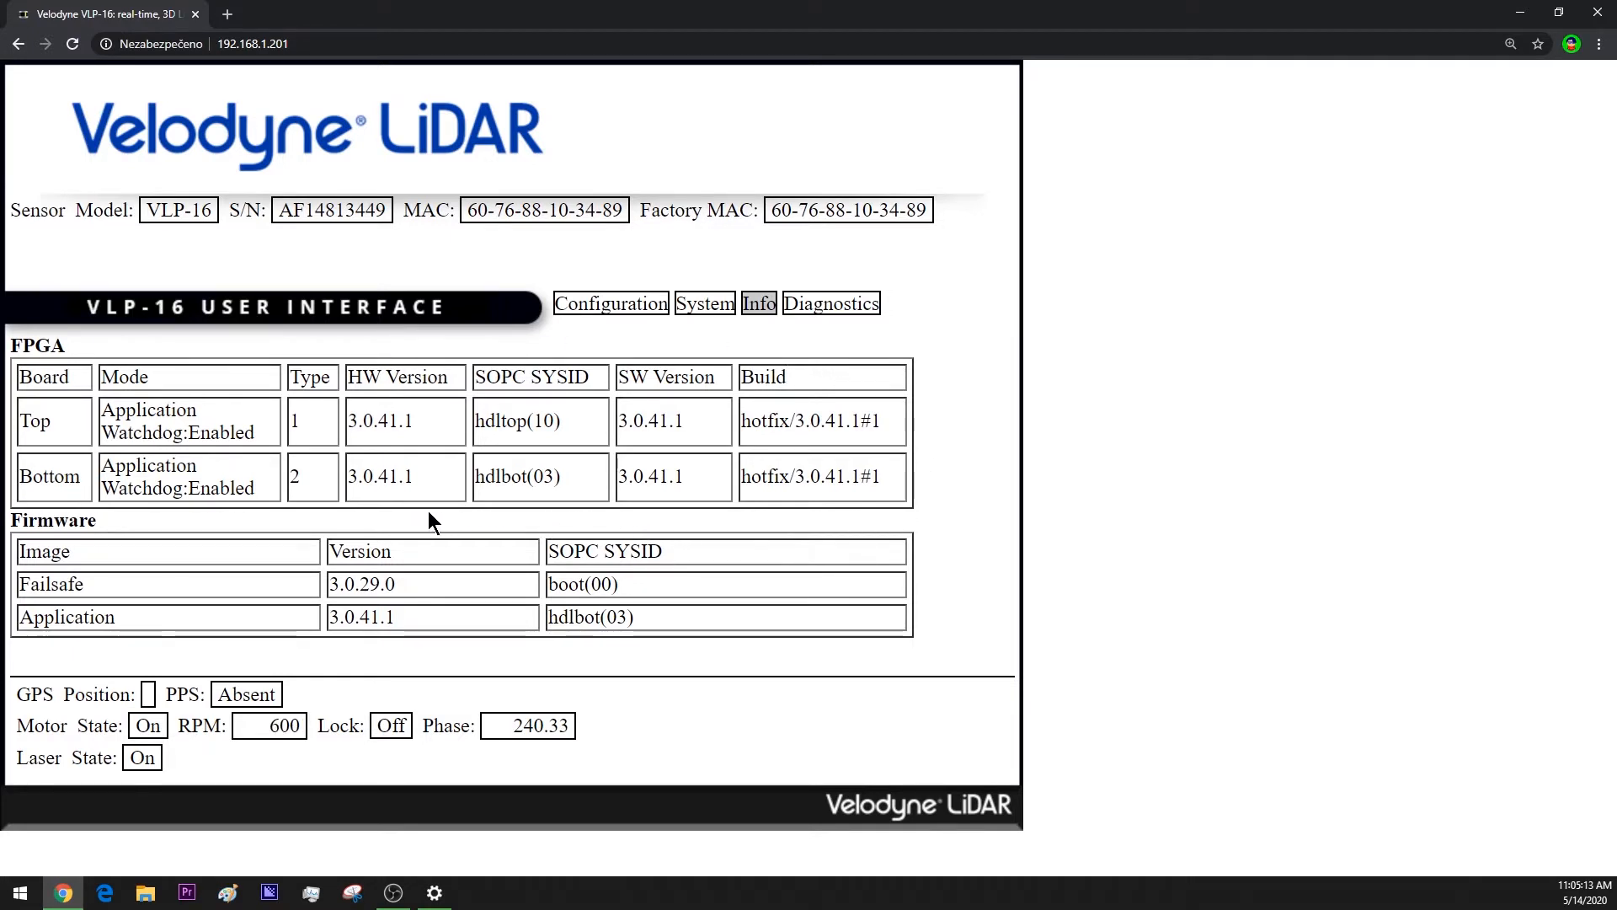
{"action": "left_click", "coordinate": [831, 303]}
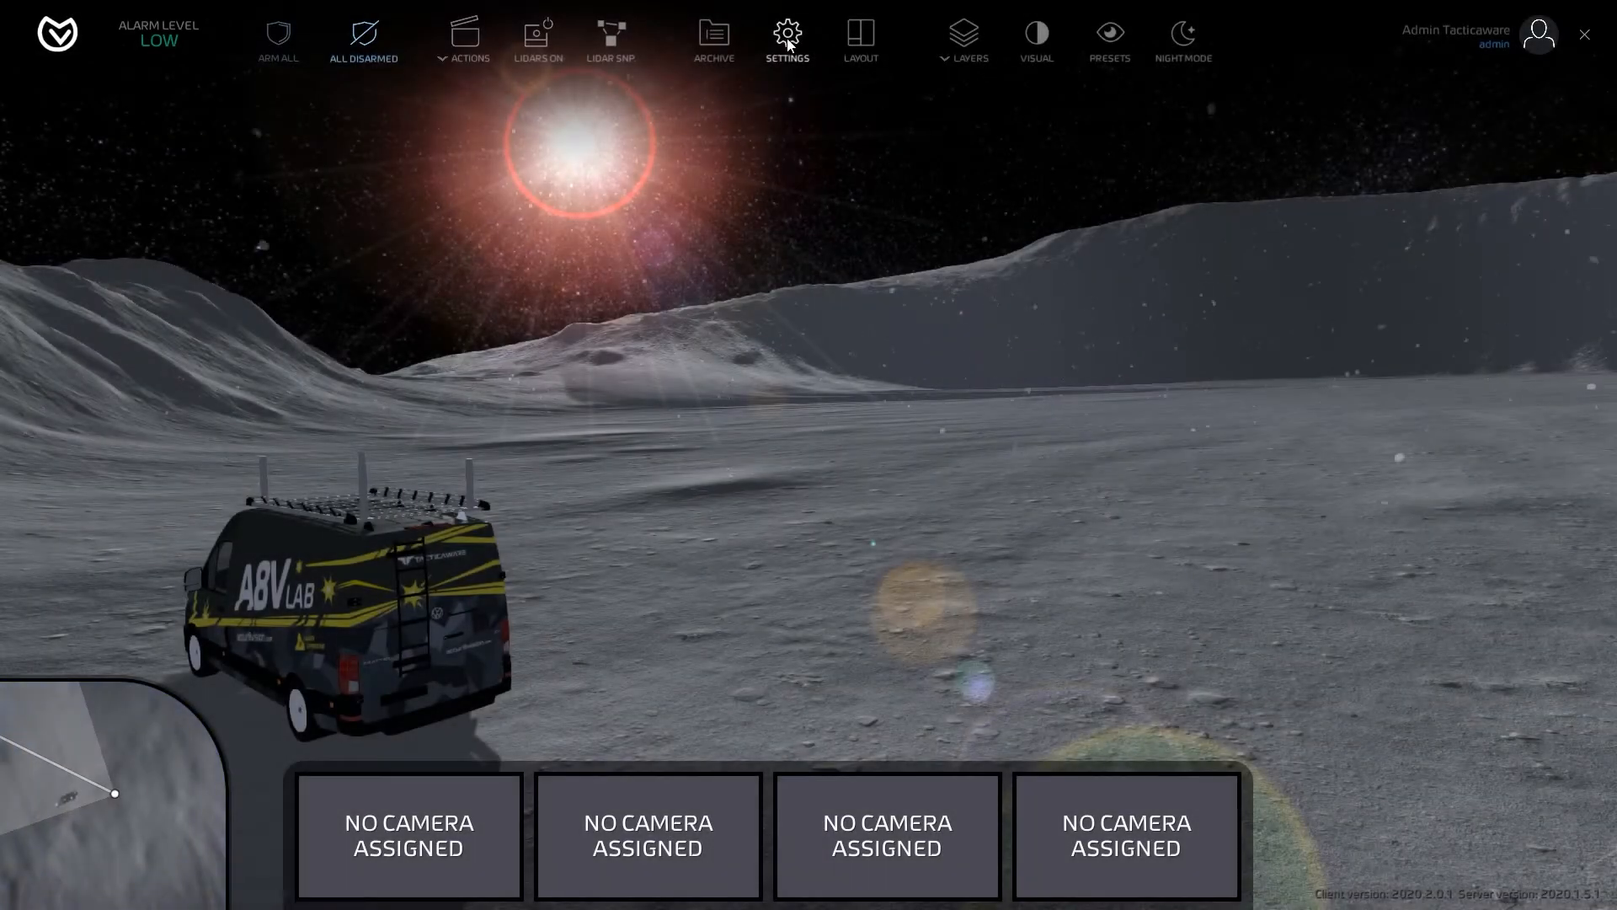
Switch to accur8vision and add a real lidar in the hardware tree with the Ouster OS1-64 G1 model
{"action": "left_click", "coordinate": [788, 38]}
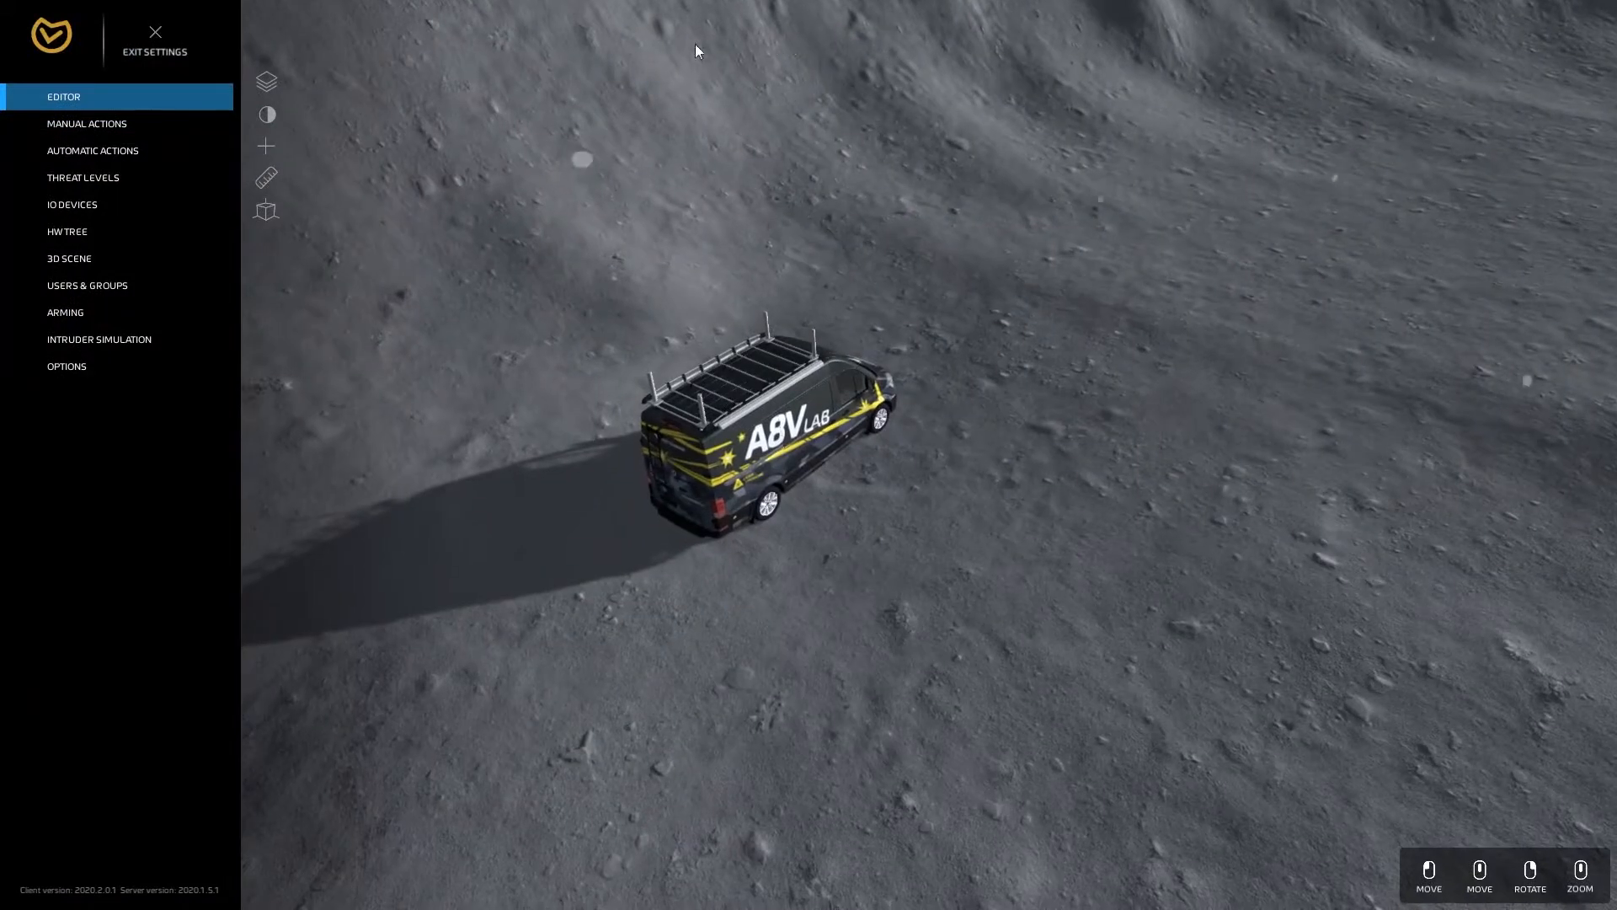
{"action": "left_click", "coordinate": [84, 240]}
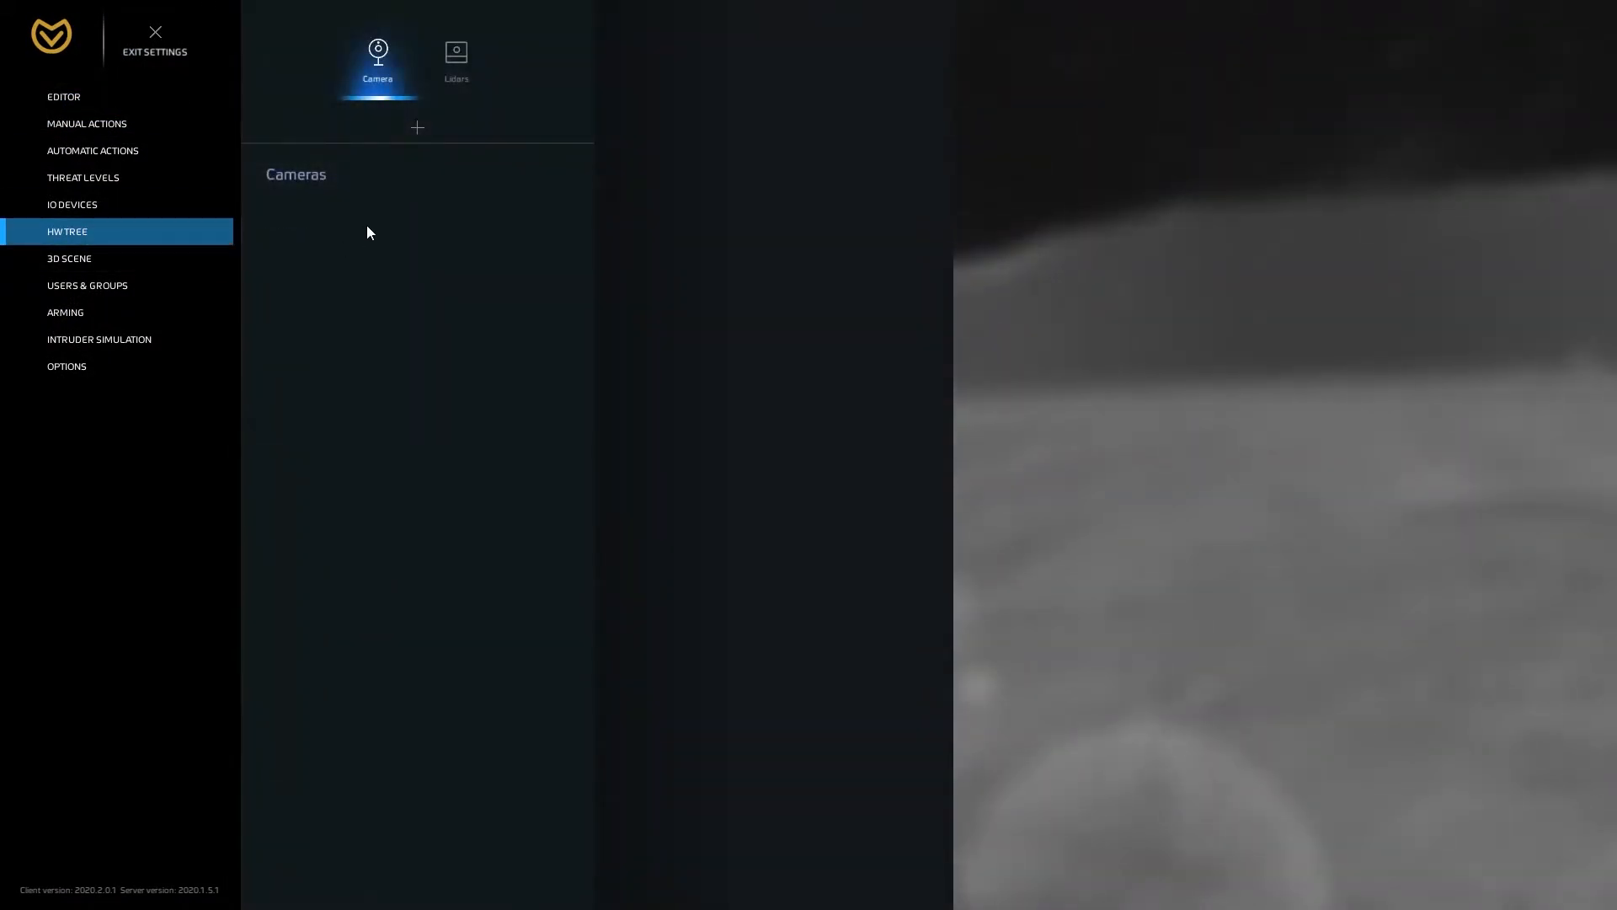
{"action": "left_click", "coordinate": [455, 59]}
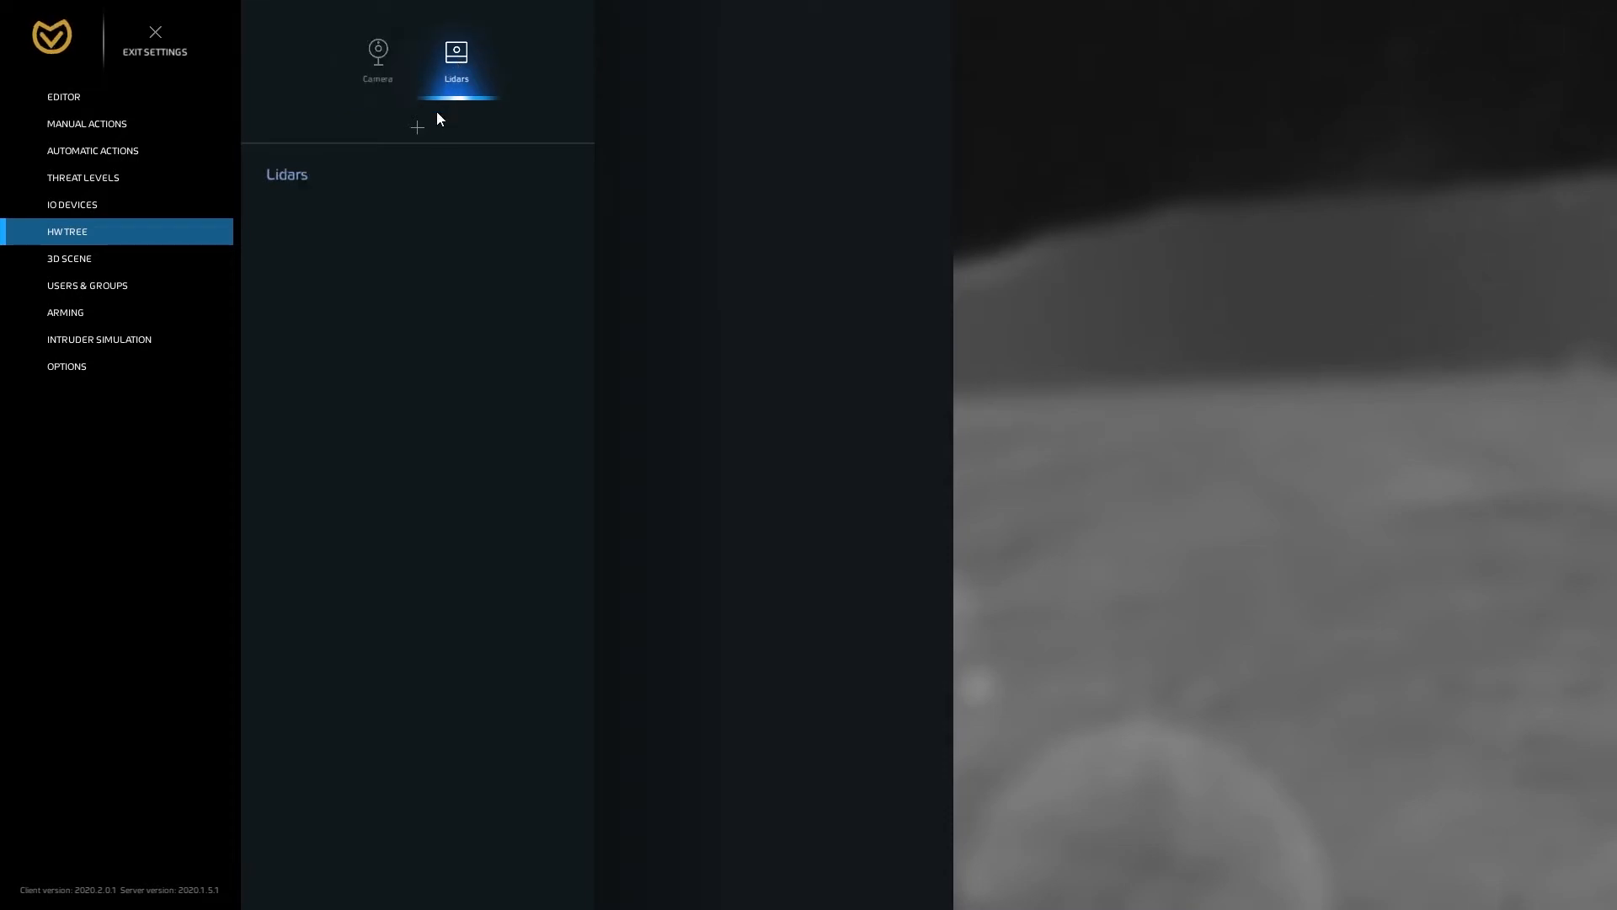
{"action": "left_click", "coordinate": [417, 127]}
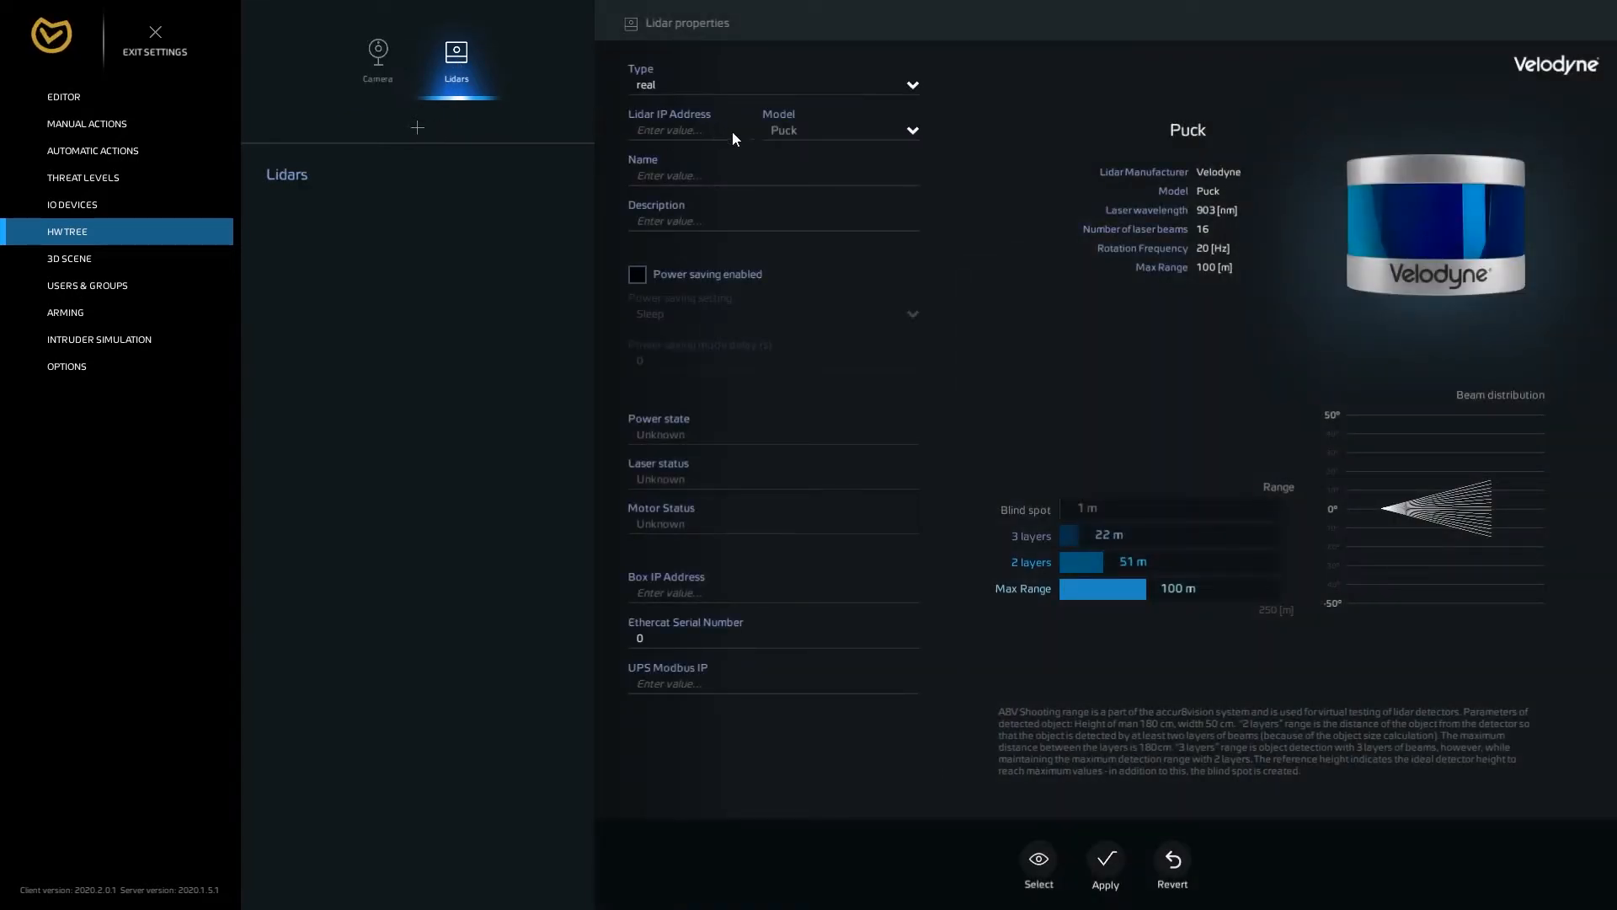
{"action": "left_click", "coordinate": [797, 134]}
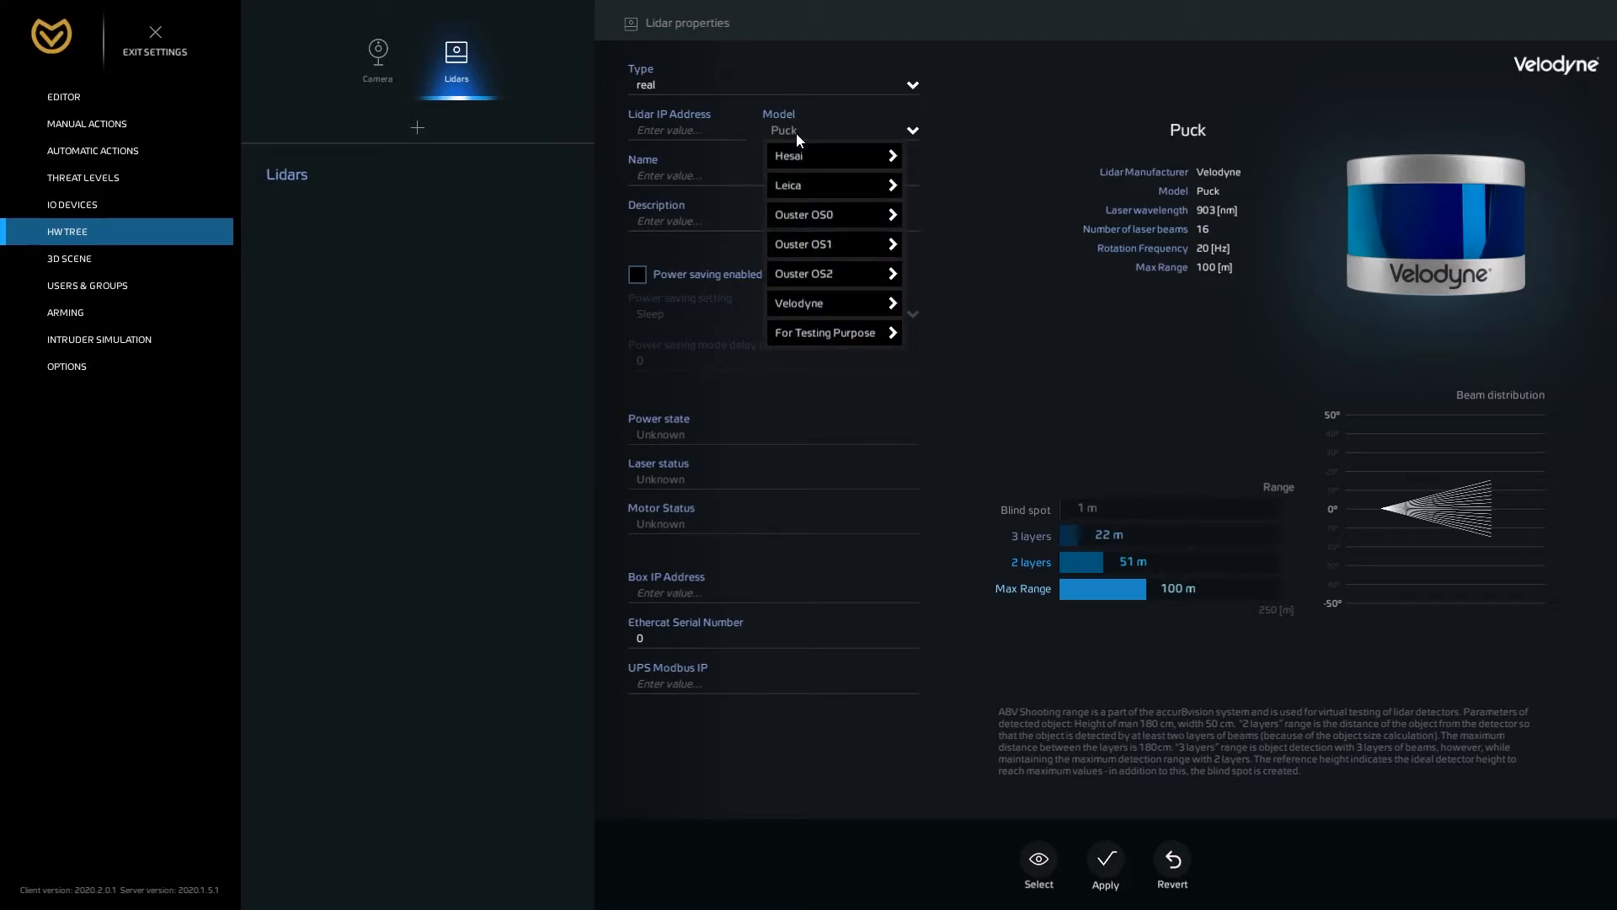
{"action": "mouse_move", "coordinate": [827, 242]}
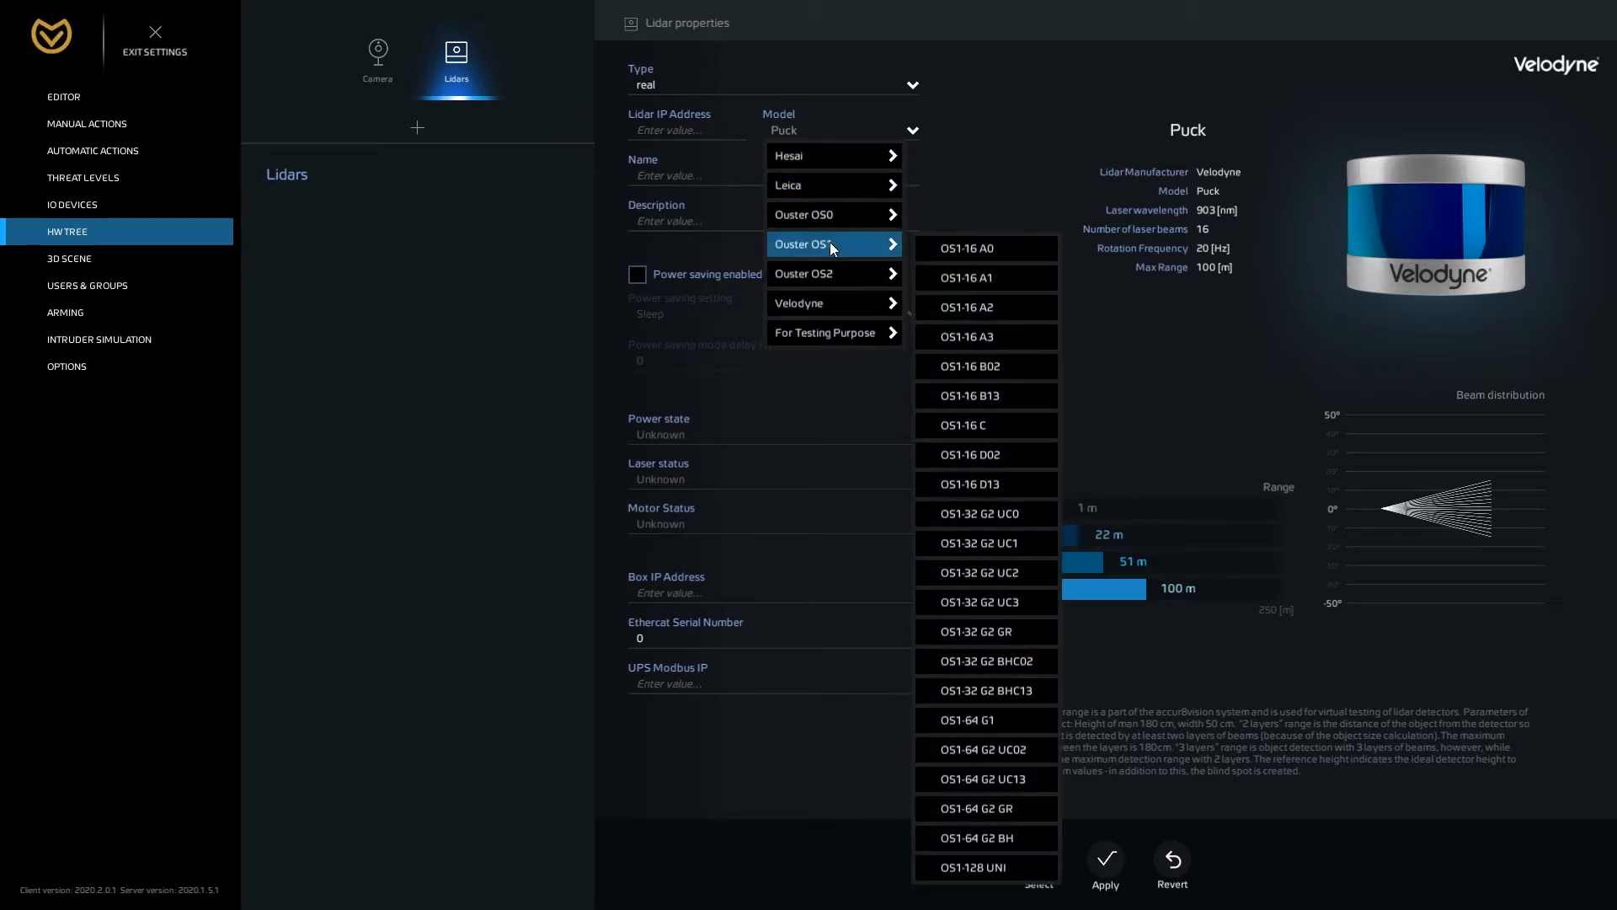
{"action": "left_click", "coordinate": [1006, 718]}
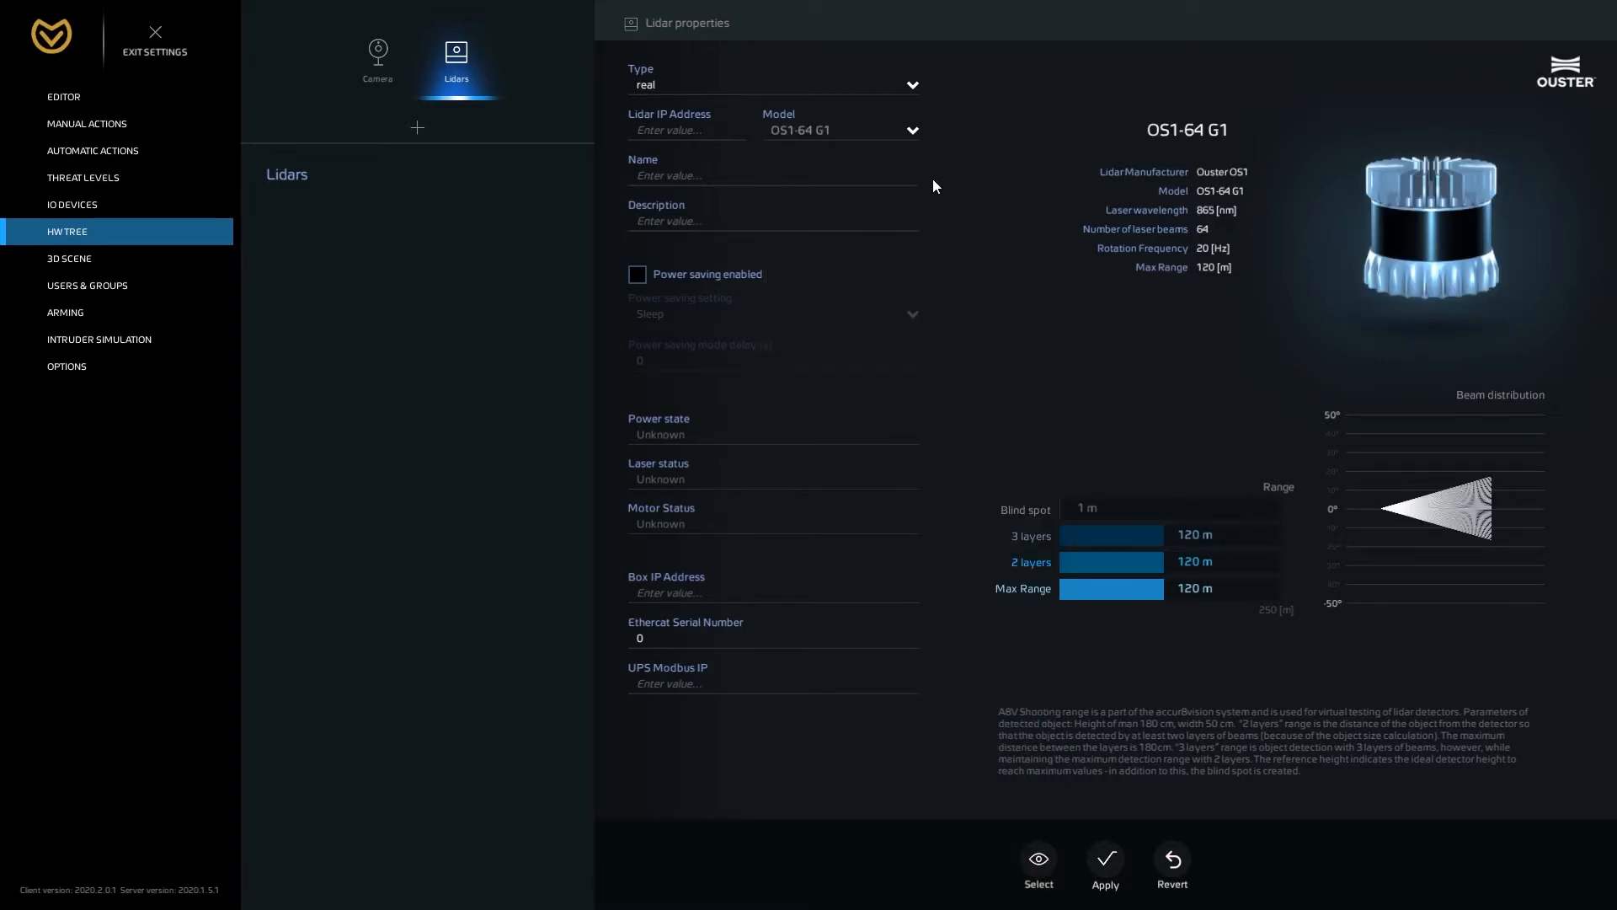
Apply IP address 172.24.15.127, name Ouster and description OS1 to the new lidar, and exit settings accepting the logout
{"action": "left_click", "coordinate": [706, 126]}
{"action": "type", "text": "172.24.15.127"}
{"action": "key", "text": "Tab"}
{"action": "type", "text": "Ouster"}
{"action": "left_click", "coordinate": [667, 218]}
{"action": "type", "text": "OS1"}
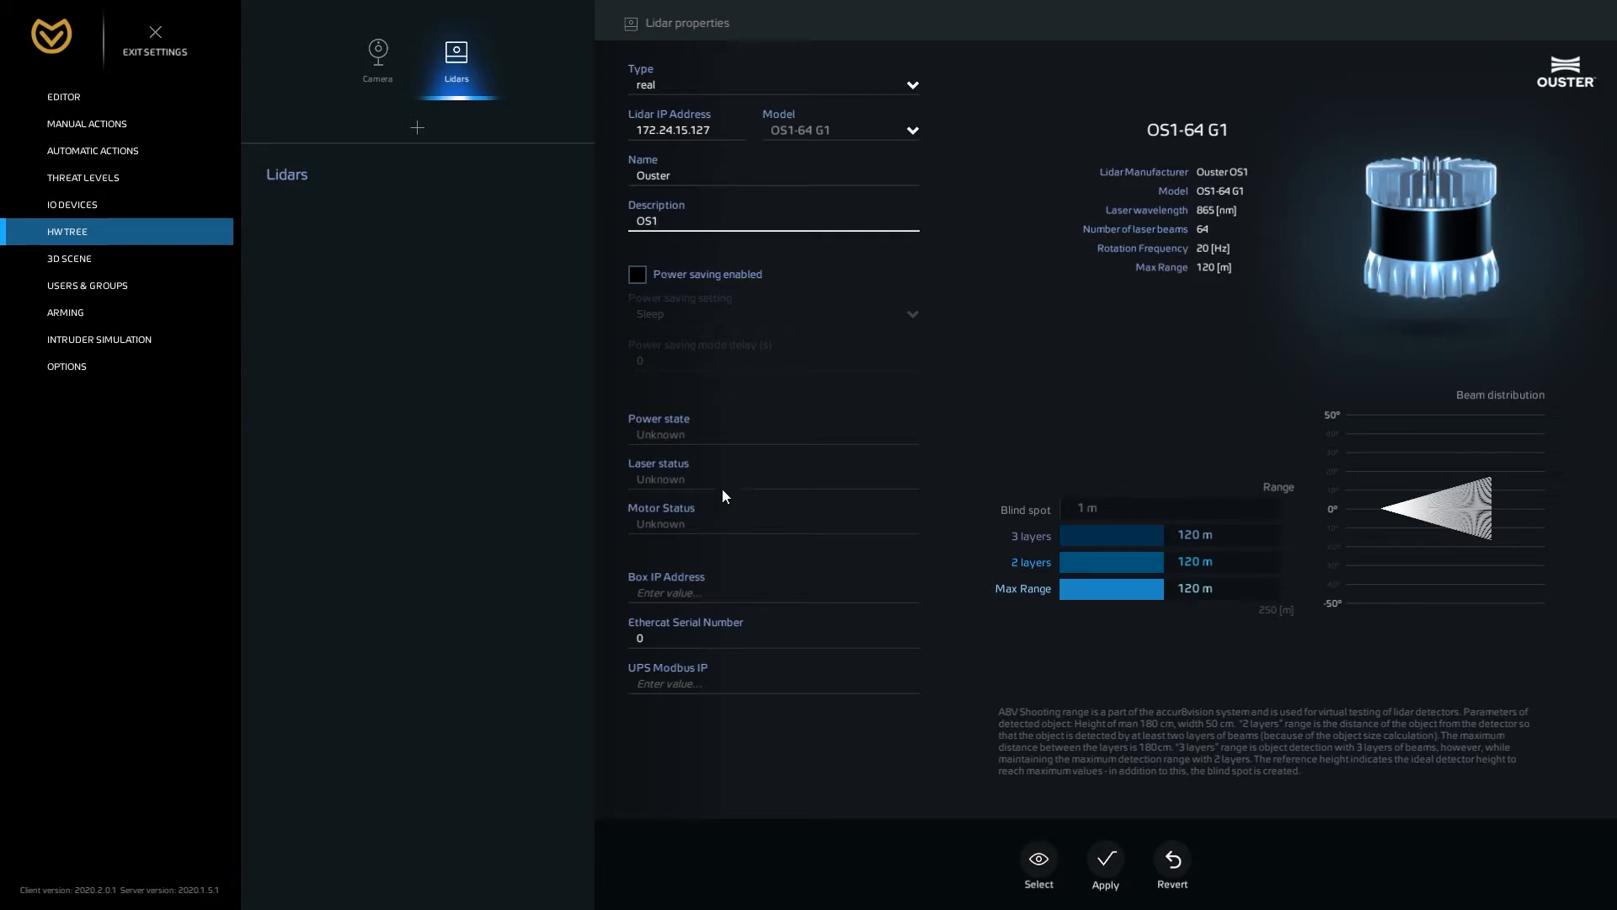
{"action": "left_click", "coordinate": [1107, 858]}
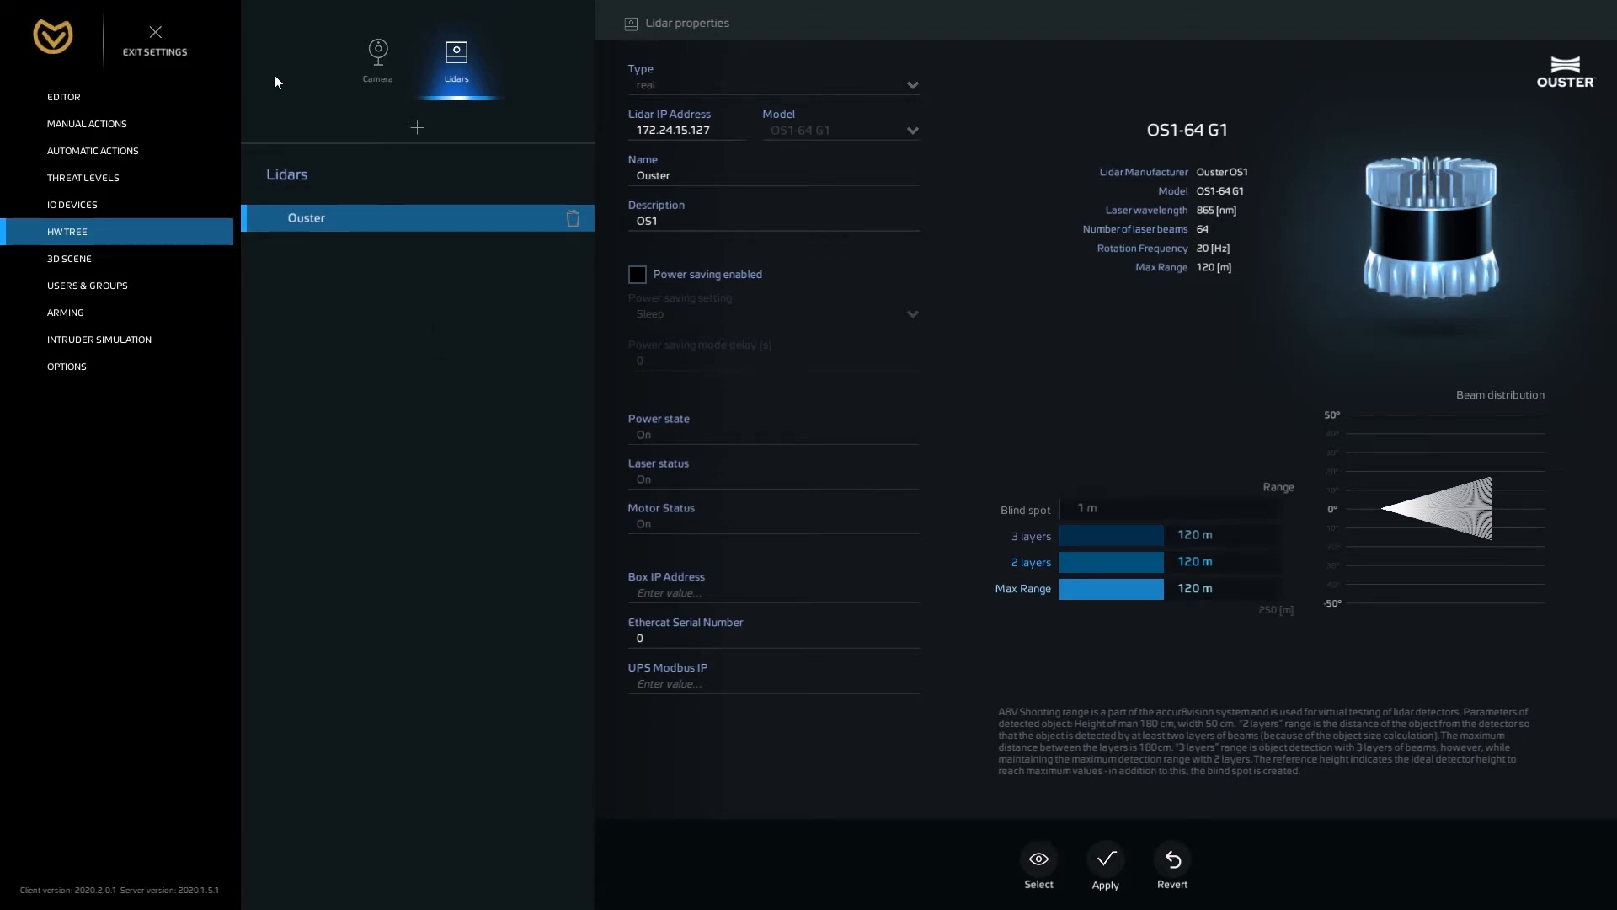
{"action": "left_click", "coordinate": [165, 38]}
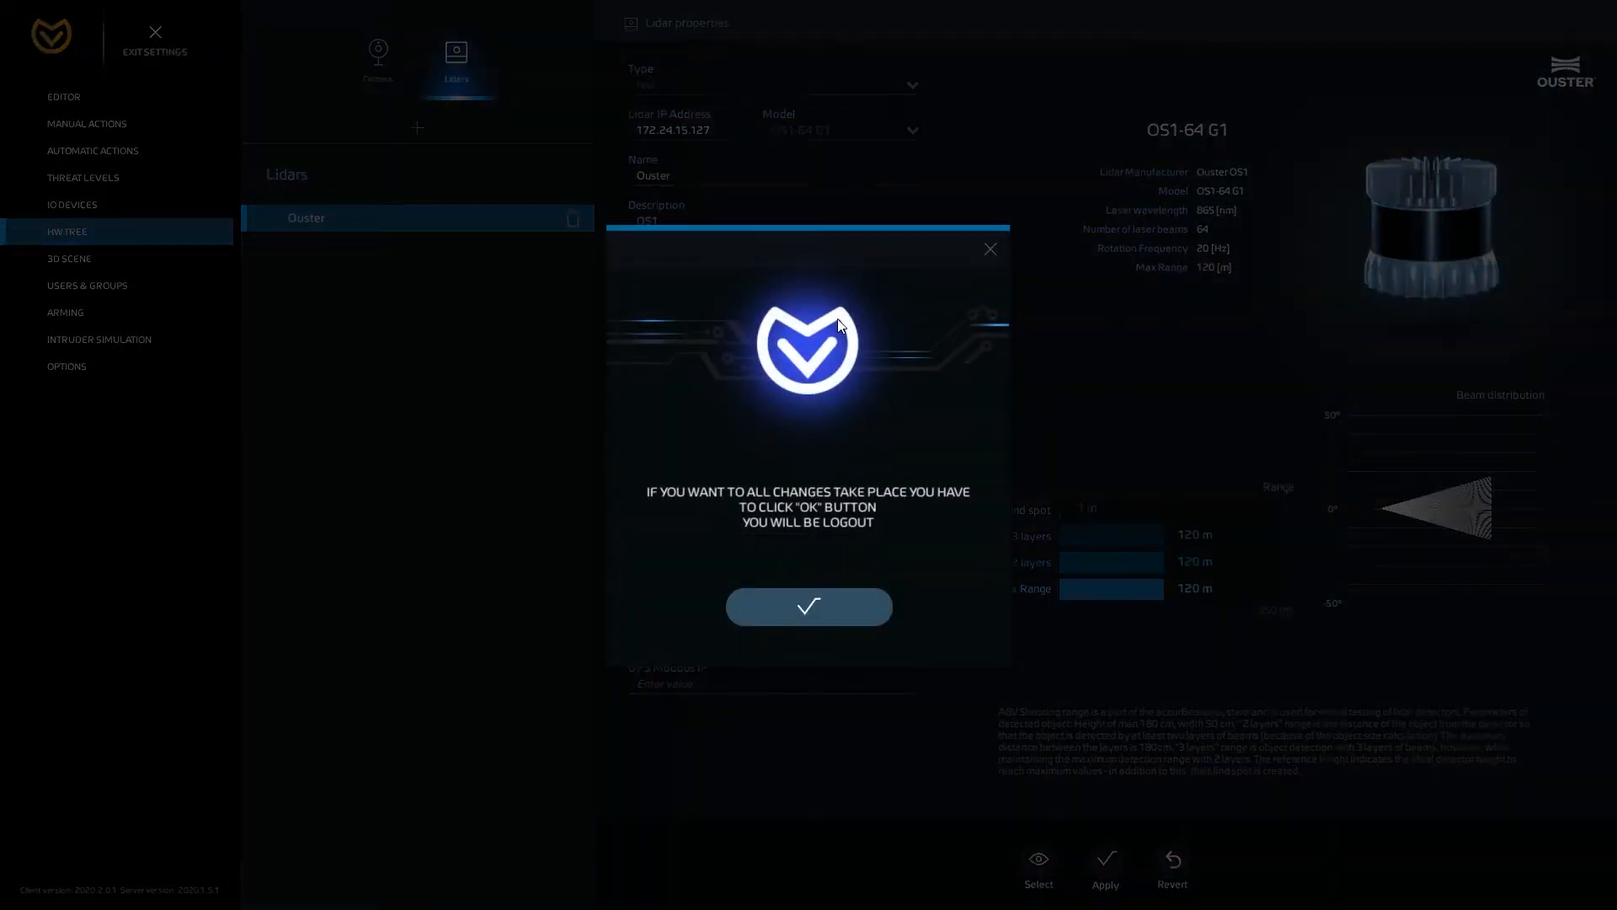
{"action": "left_click", "coordinate": [816, 599]}
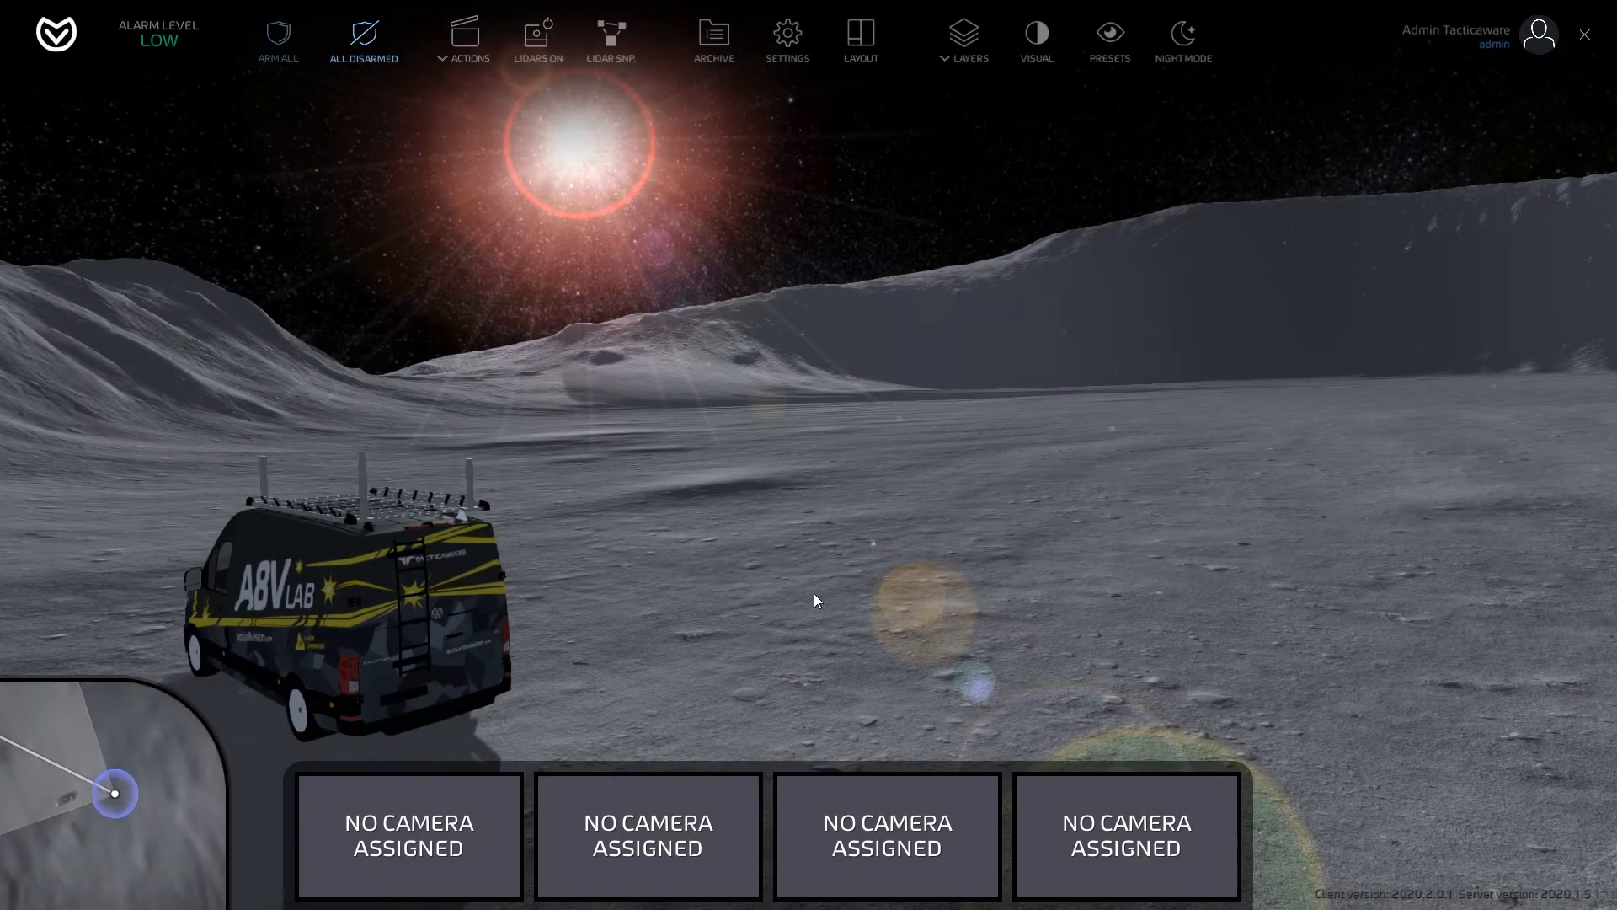
Open the scene editor in the settings and toggle the lidar layer
{"action": "left_click", "coordinate": [790, 36]}
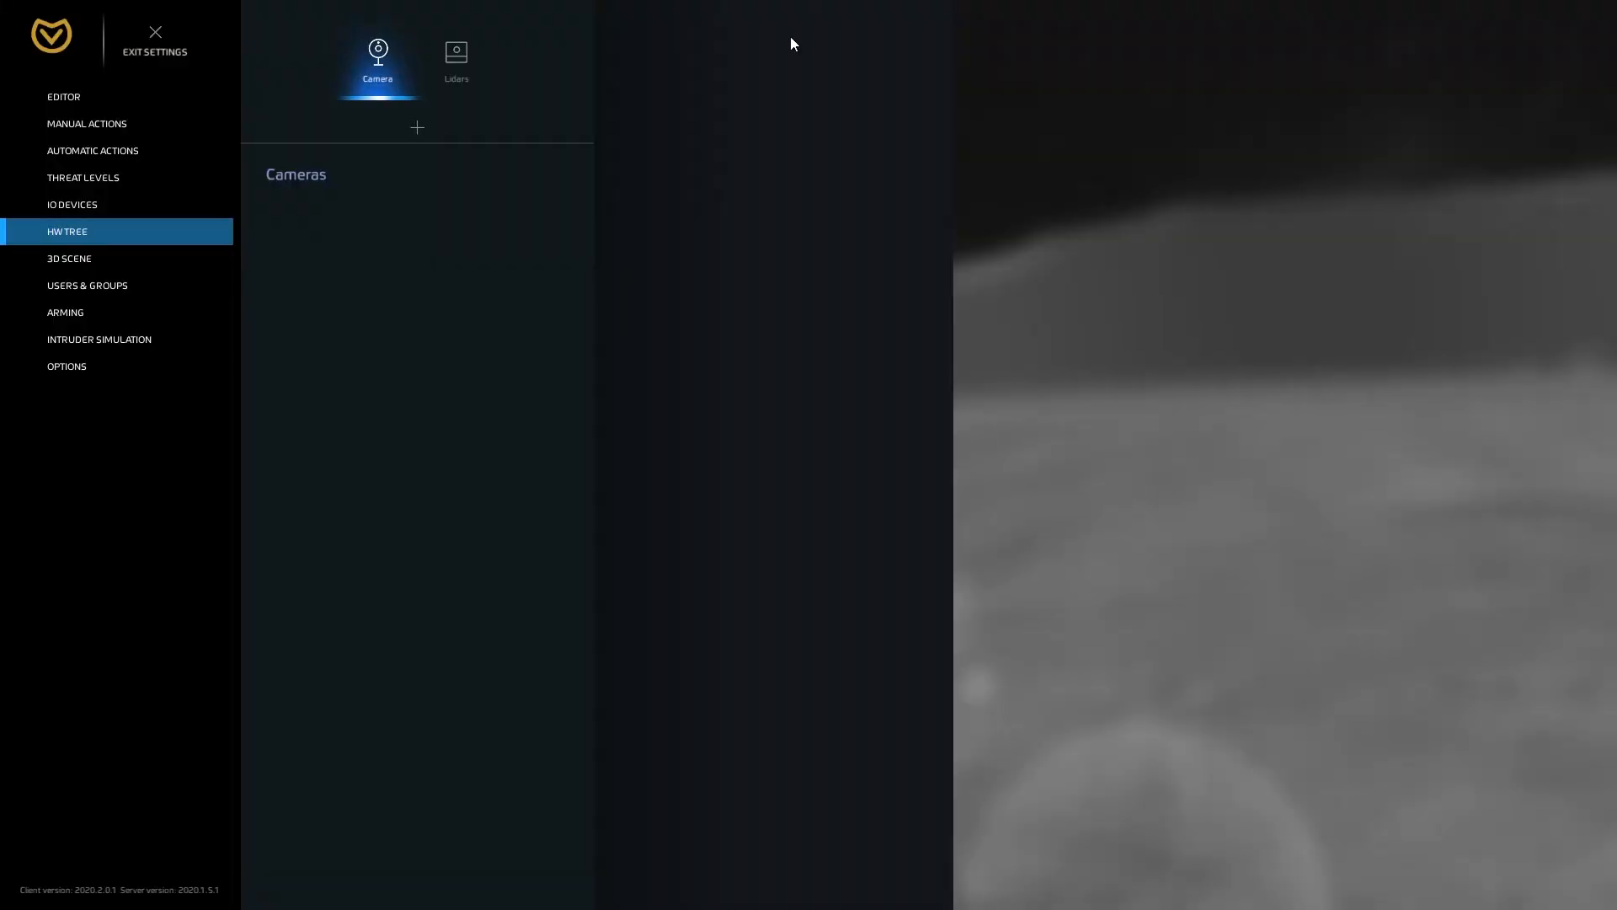
{"action": "left_click", "coordinate": [94, 100]}
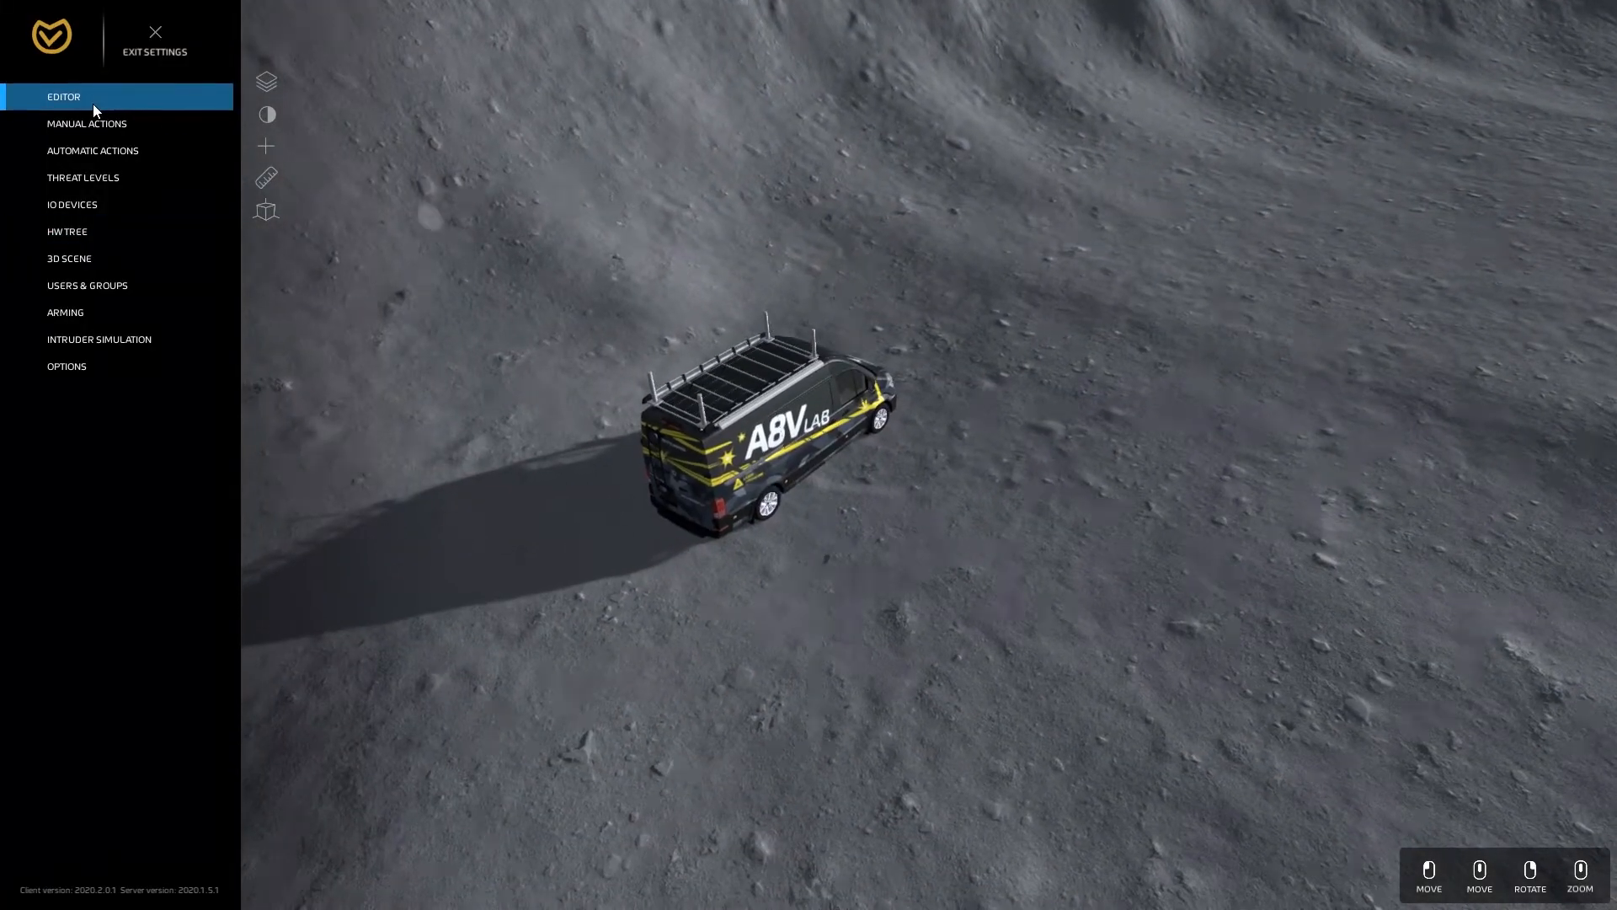
{"action": "left_click", "coordinate": [268, 84]}
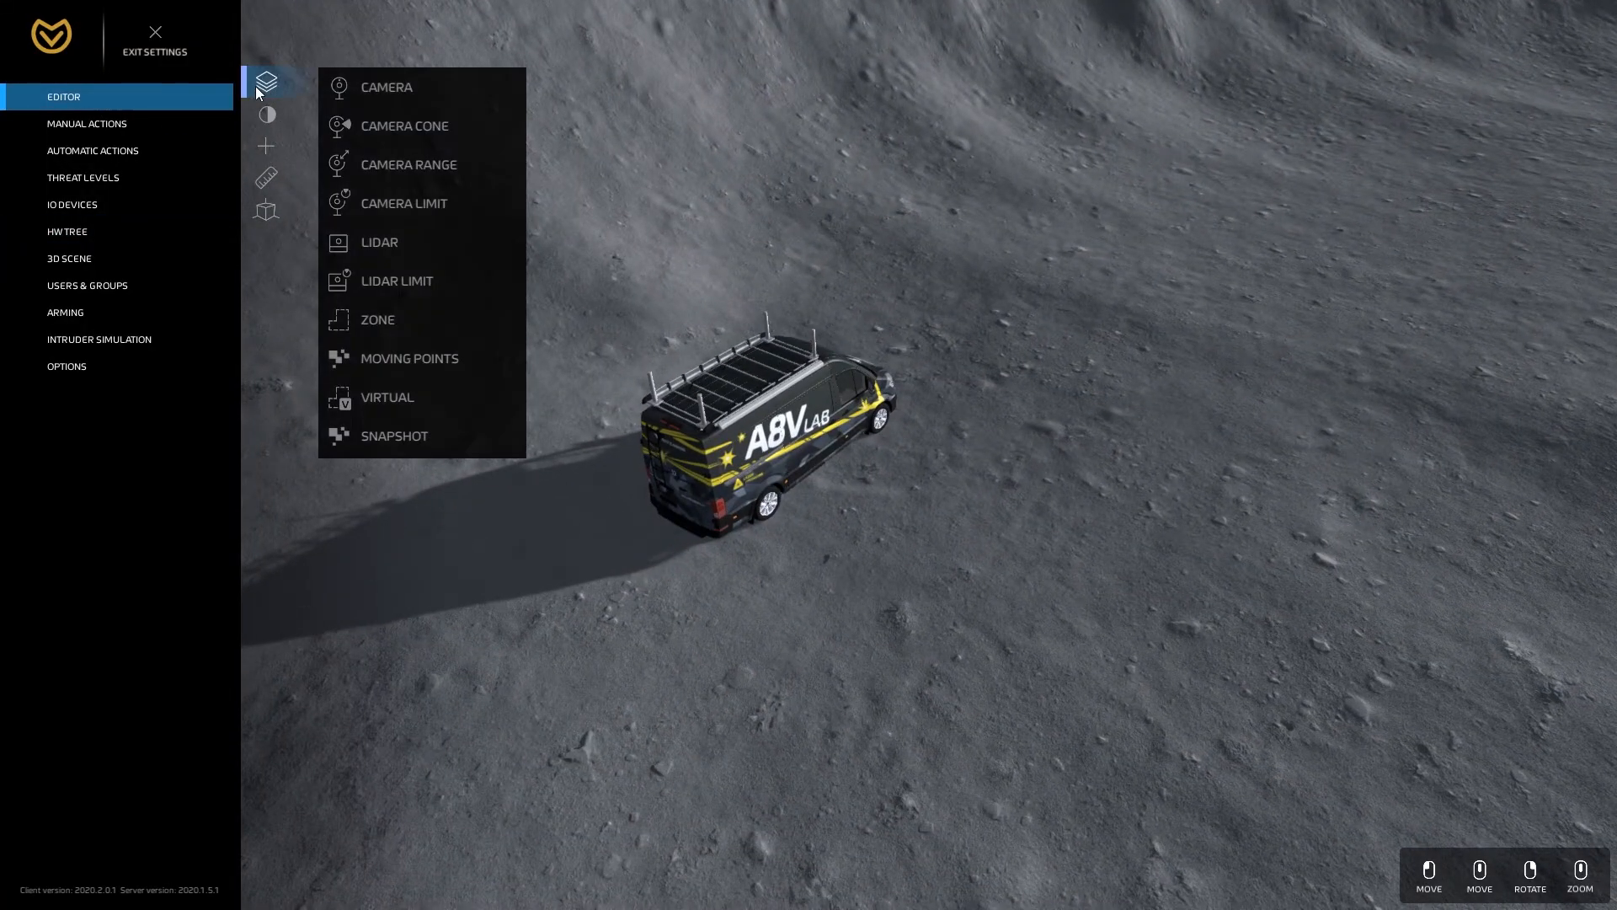
{"action": "left_click", "coordinate": [440, 243]}
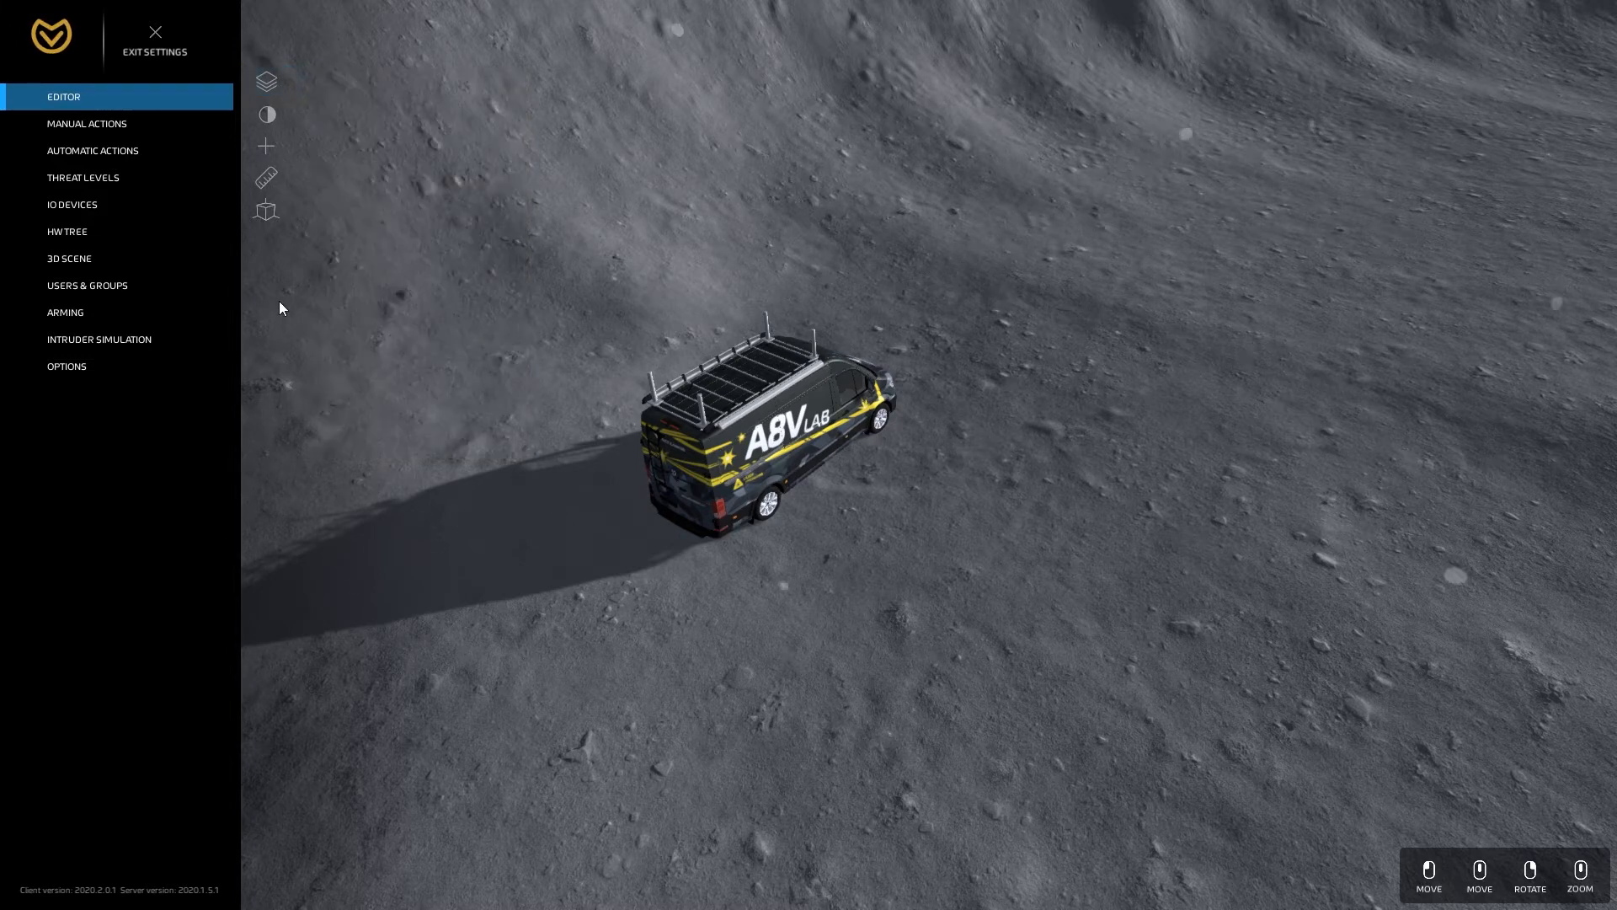
Place the Ouster lidar in the 3D scene in top view and move it near the van to Z about -110.64
{"action": "left_click", "coordinate": [268, 149]}
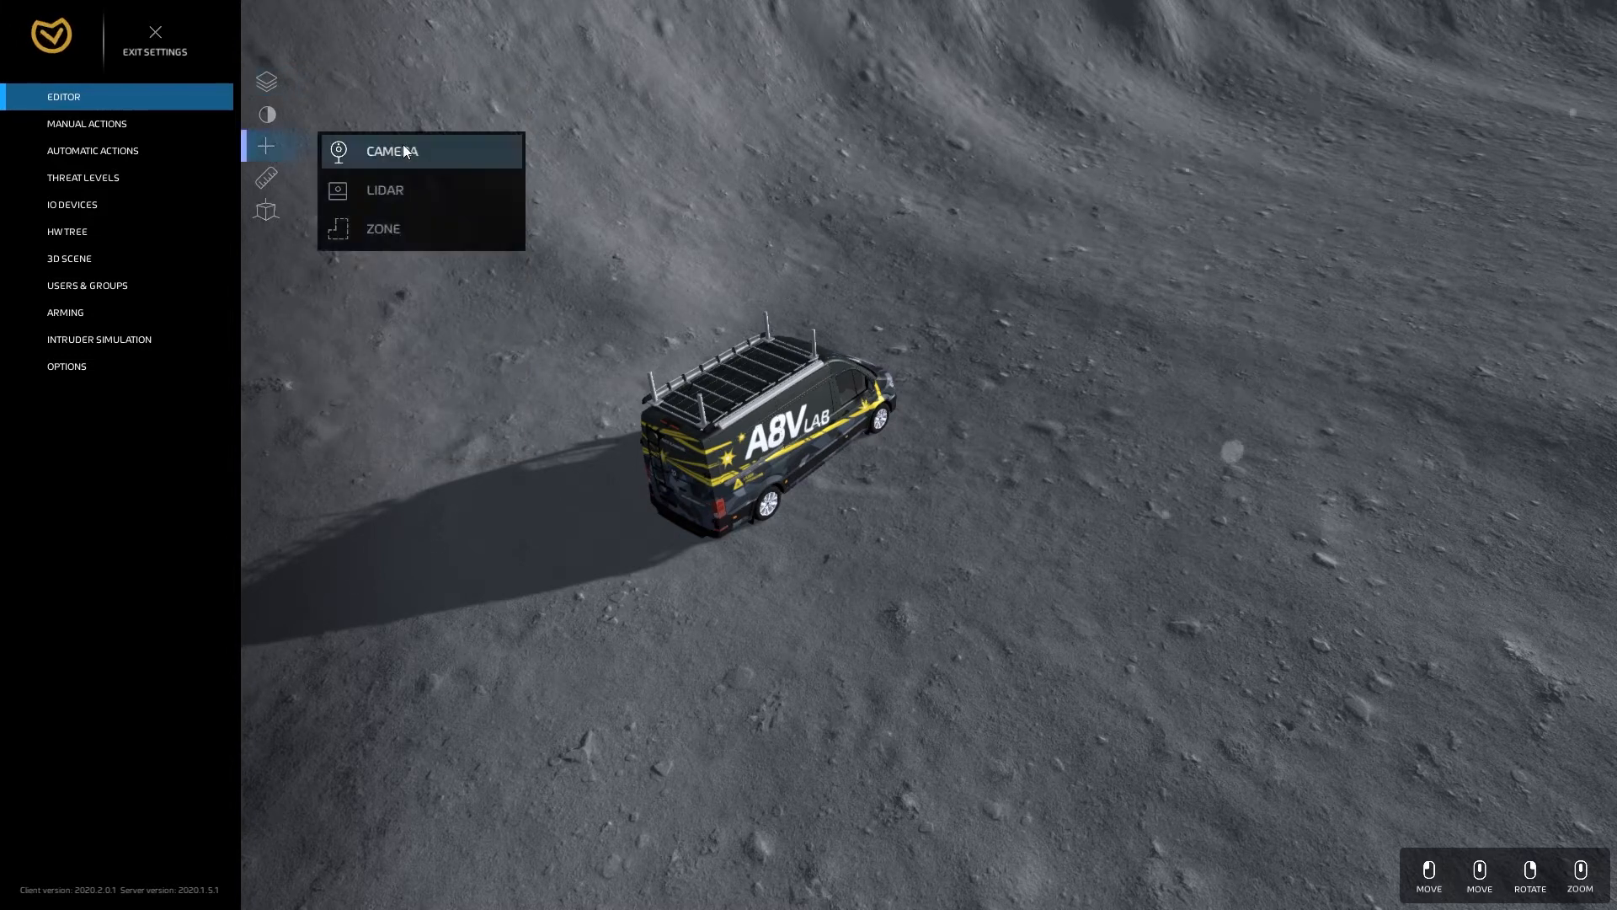
{"action": "left_click", "coordinate": [429, 194]}
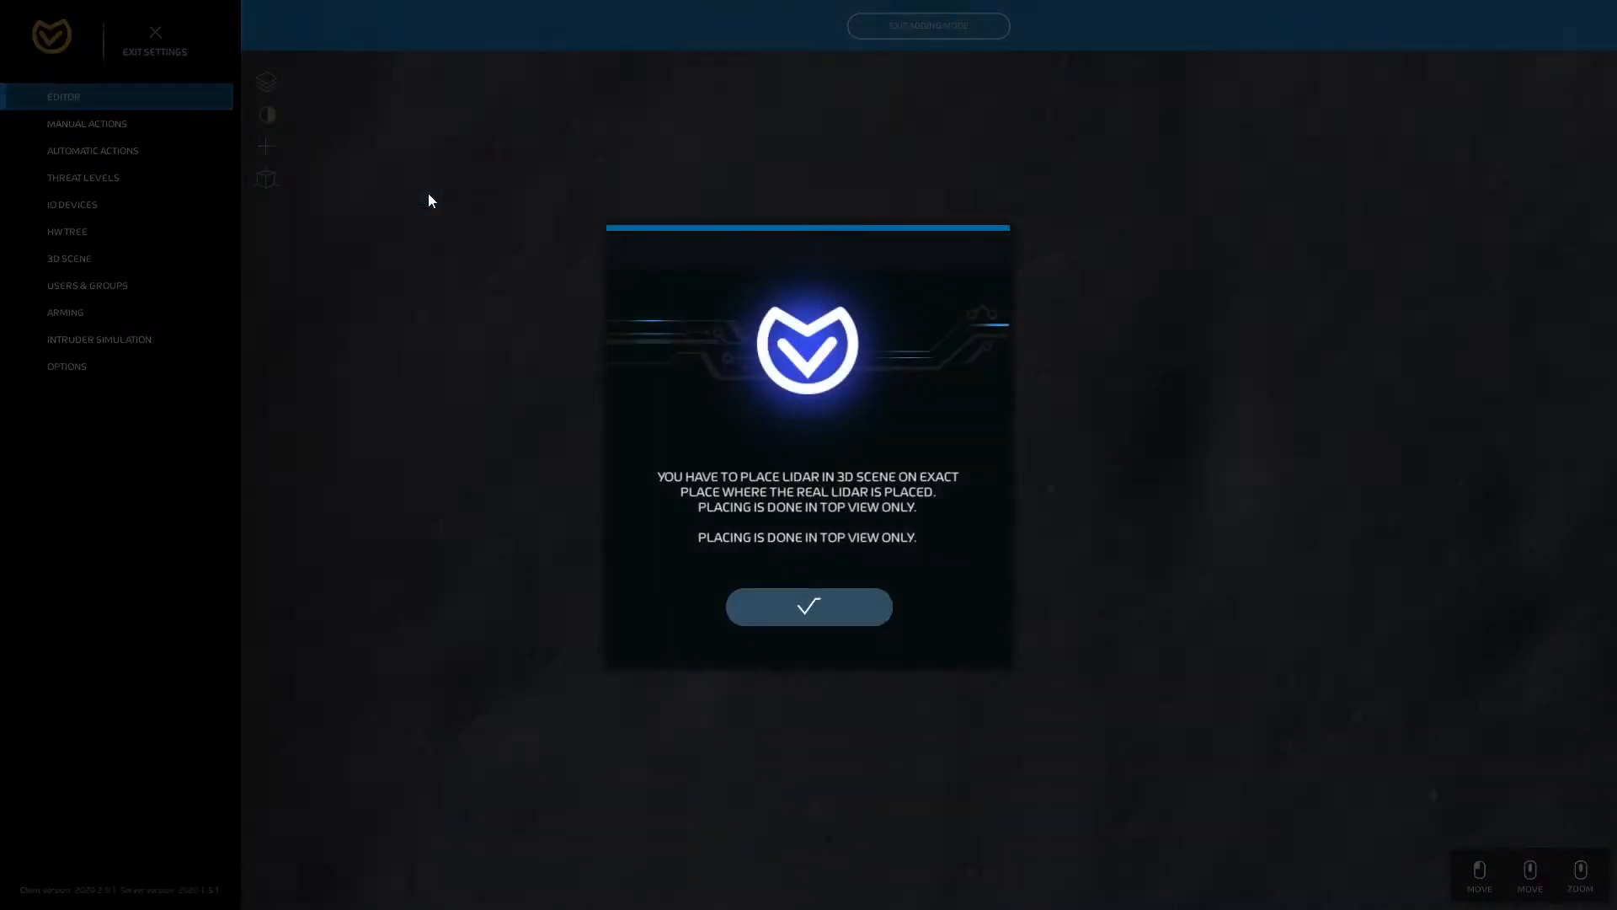
{"action": "left_click", "coordinate": [808, 613]}
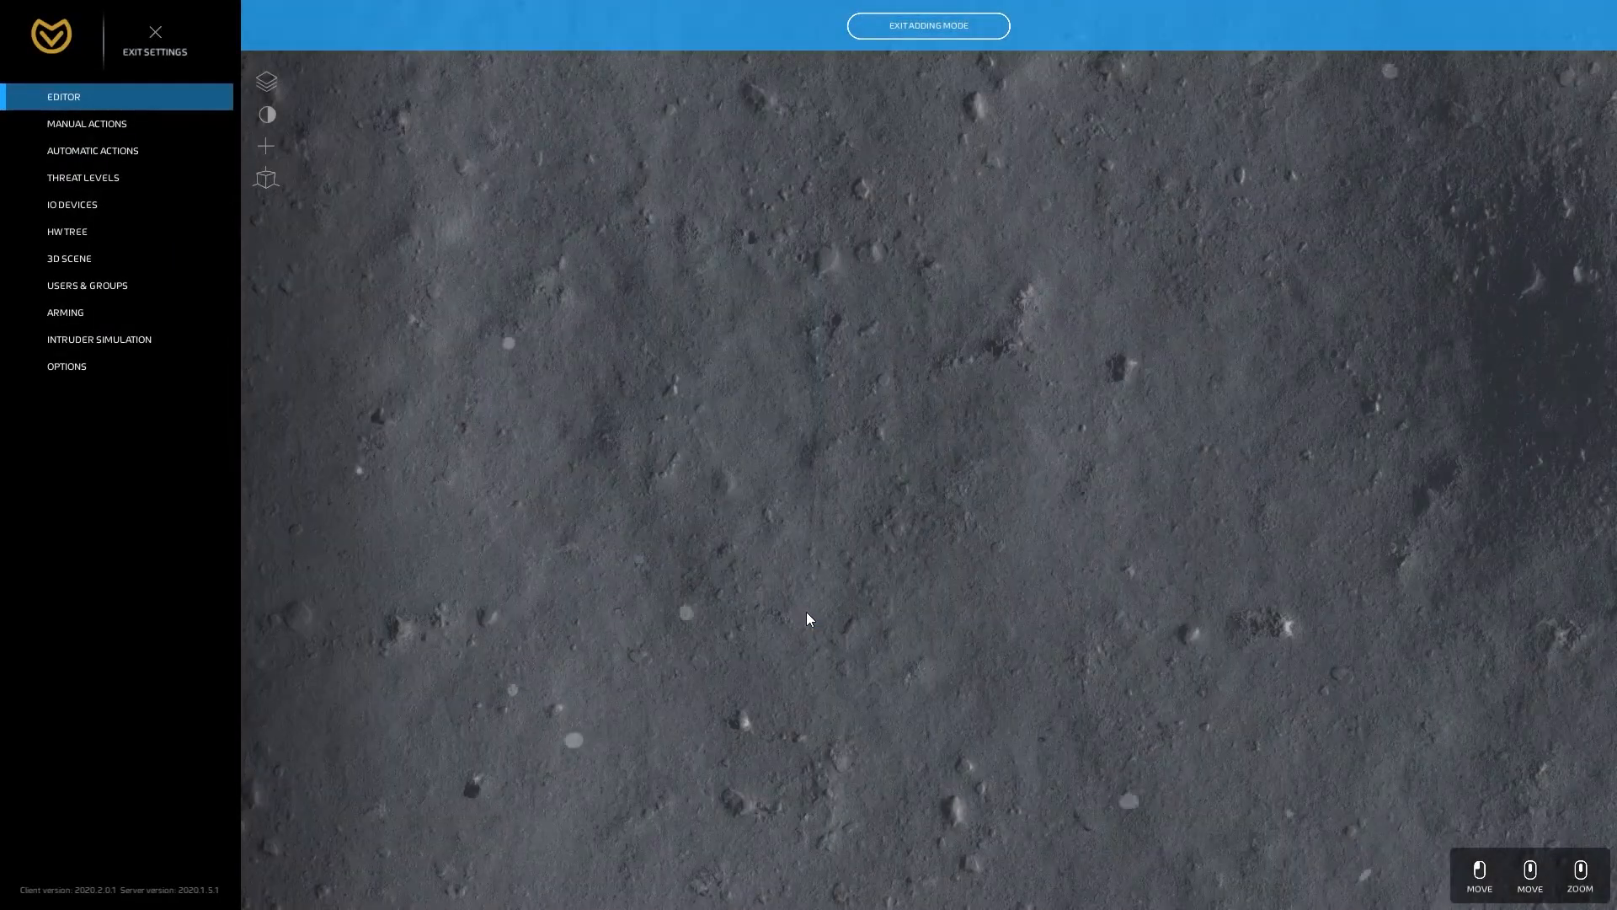
{"action": "left_click", "coordinate": [743, 695]}
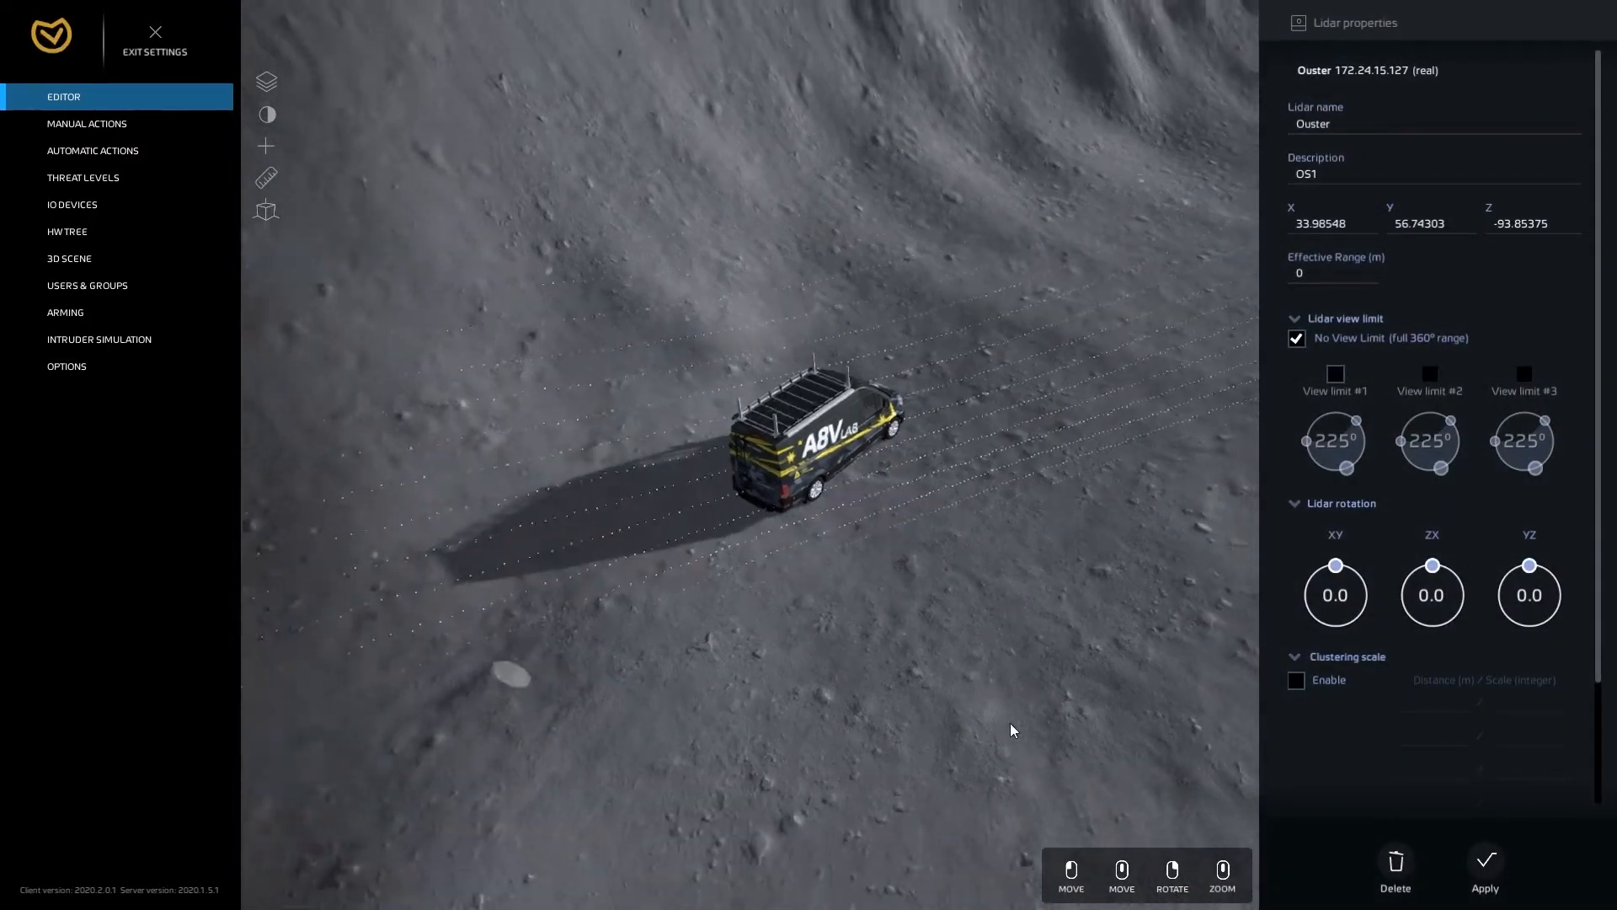
{"action": "left_click_drag", "start_coordinate": [1251, 748], "coordinate": [898, 499]}
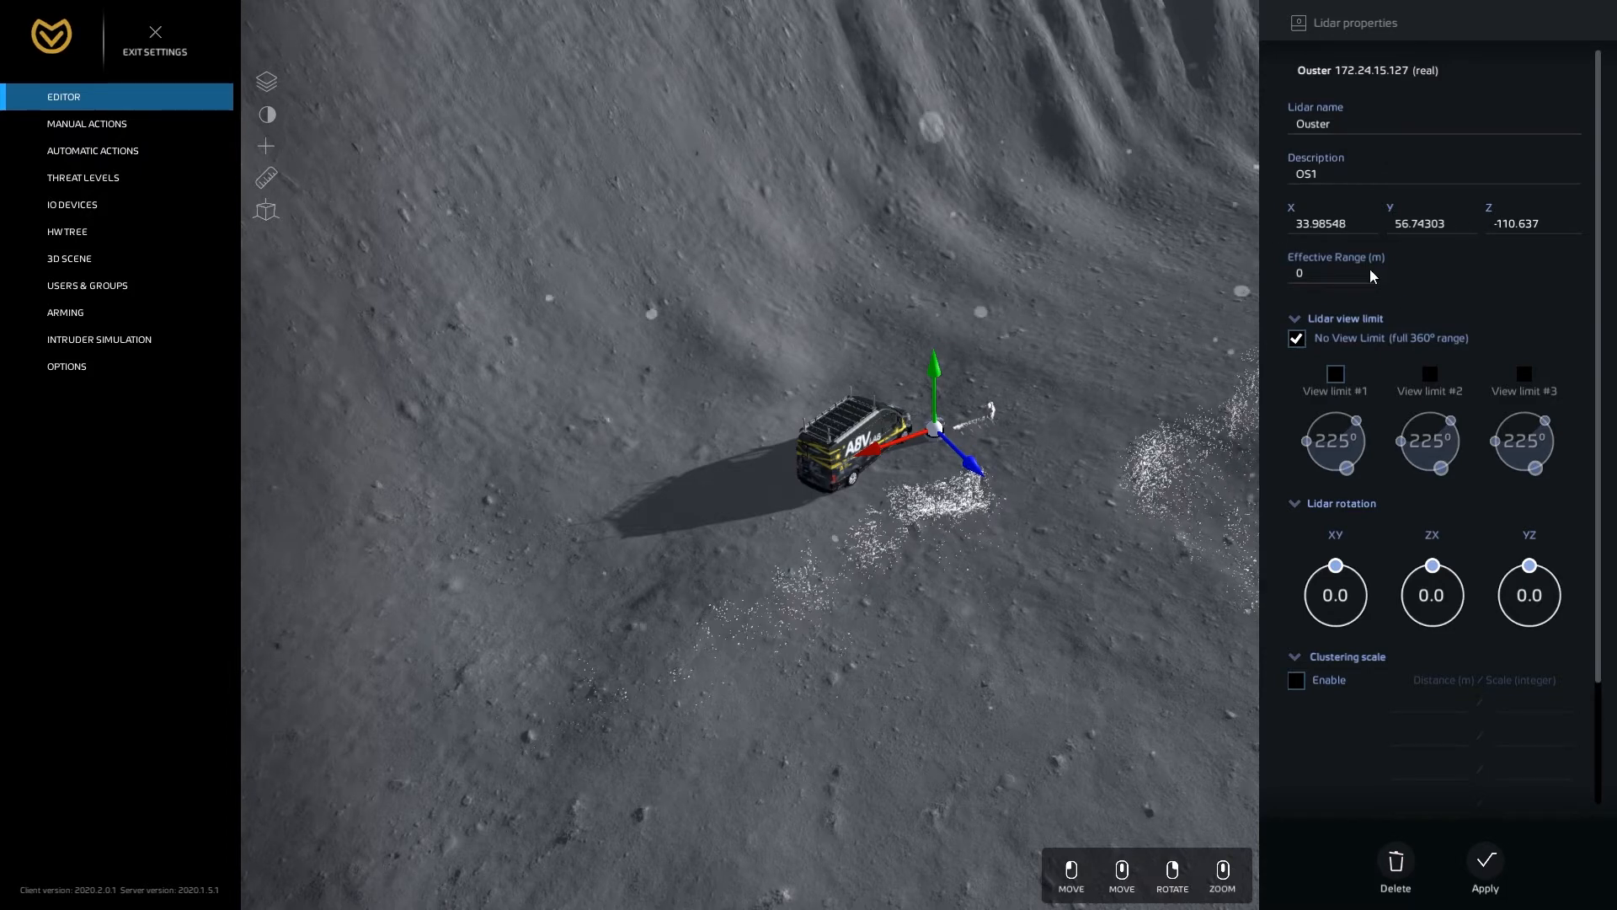
Rotate the lidar in the XY plane to 151.7 degrees and raise it to Y about 59.76
{"action": "left_click_drag", "start_coordinate": [1336, 565], "coordinate": [1376, 666]}
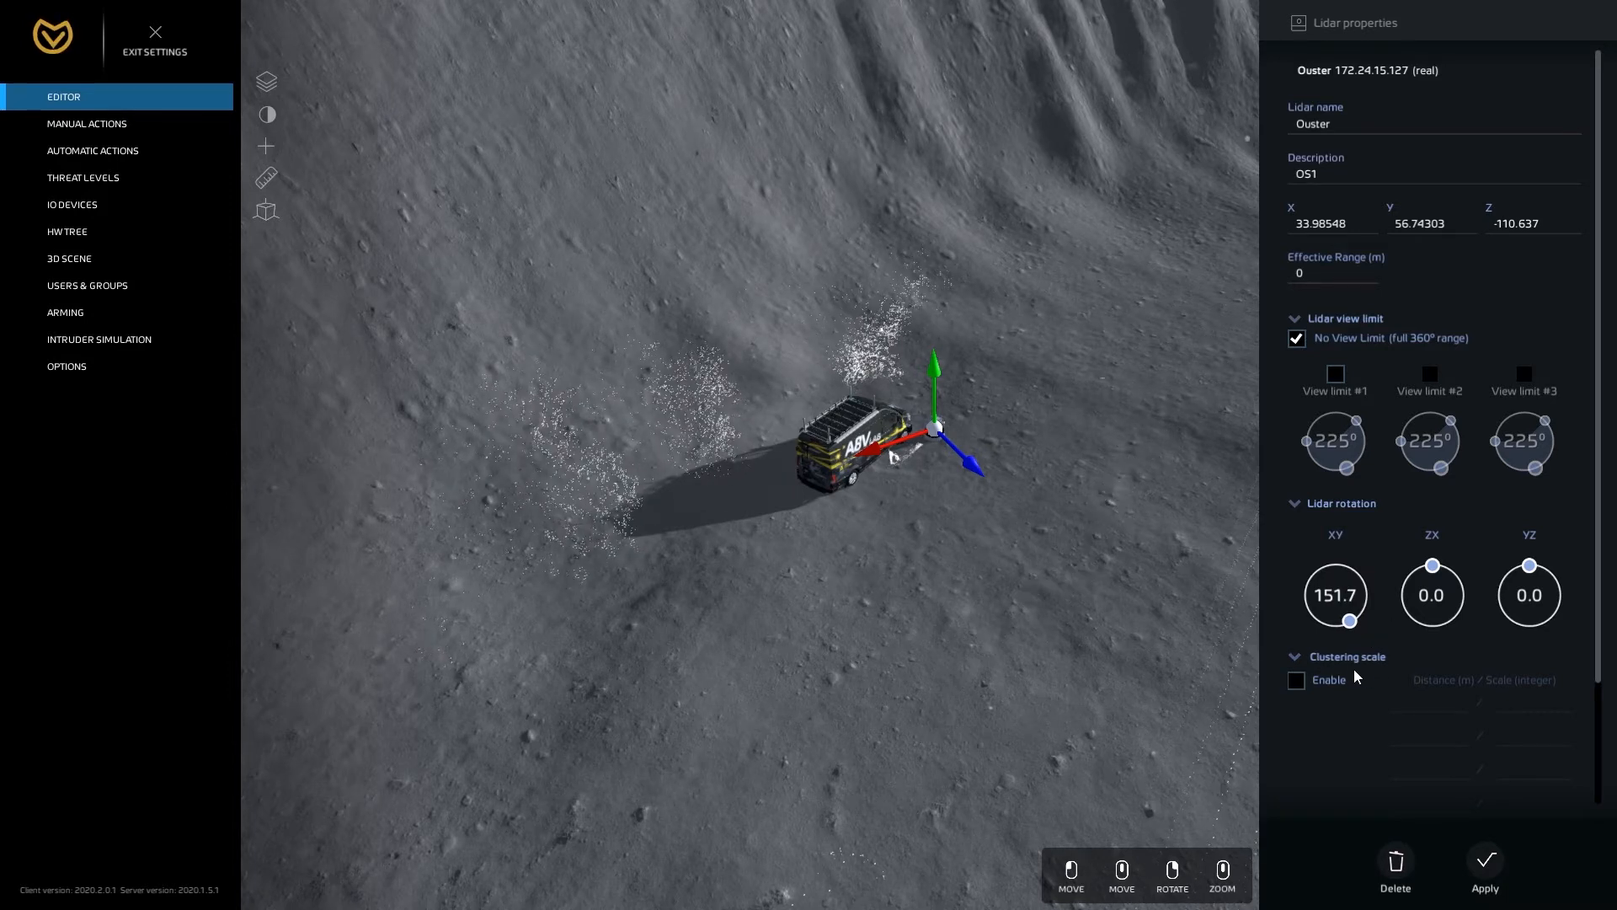
{"action": "scroll", "coordinate": [1354, 671], "scroll_direction": "up", "scroll_amount": 2}
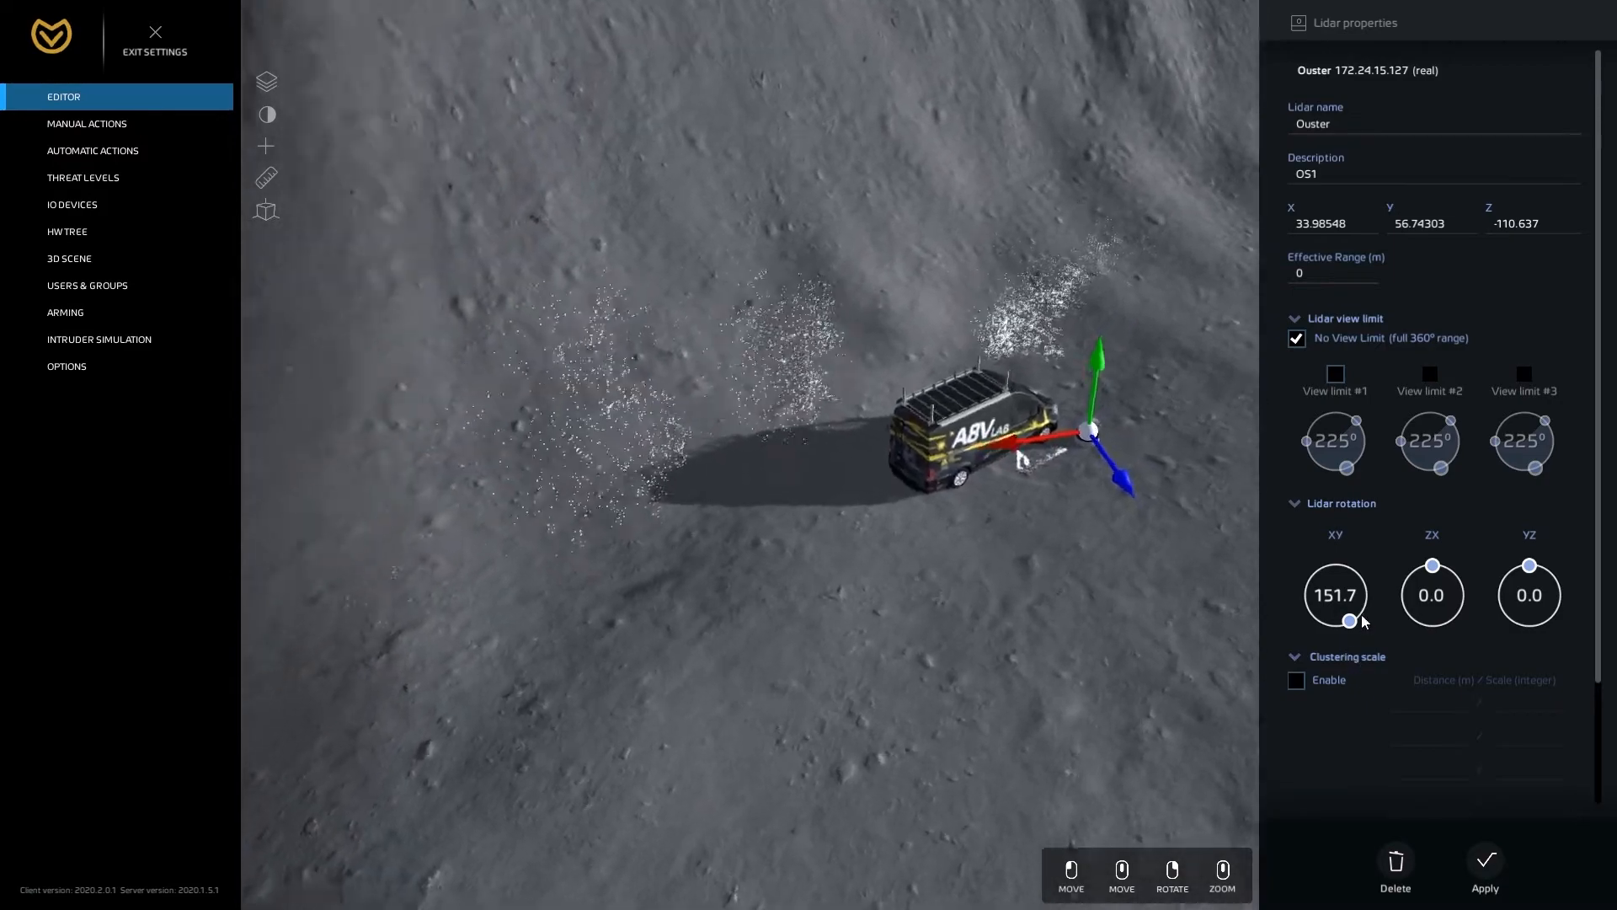
{"action": "right_click_drag", "start_coordinate": [1103, 587], "coordinate": [951, 573]}
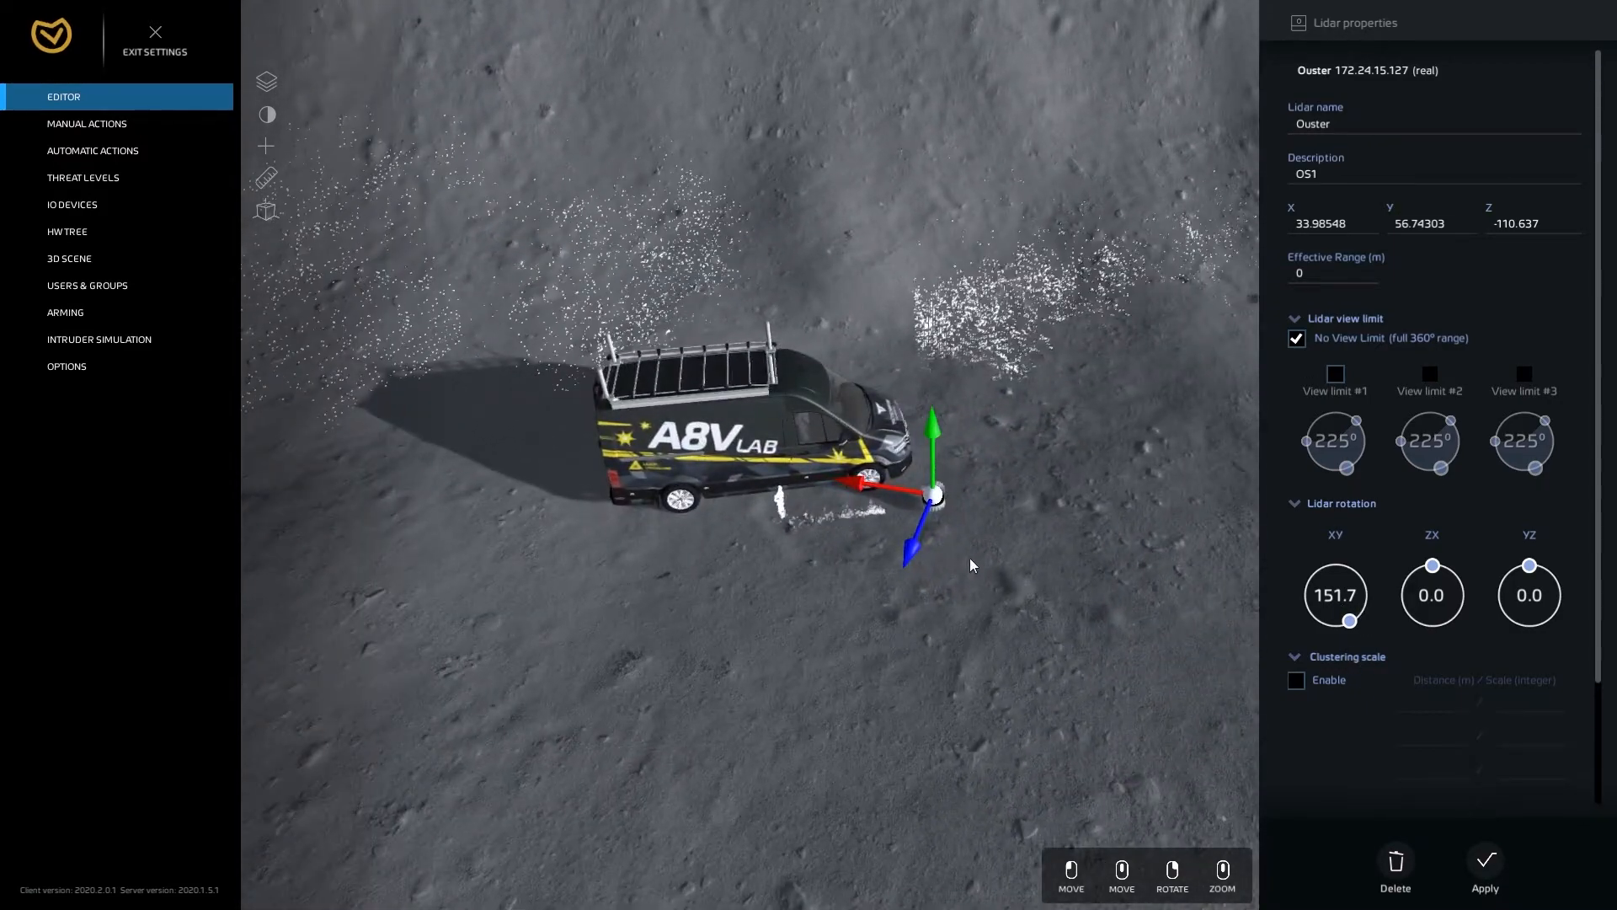
{"action": "left_click_drag", "start_coordinate": [926, 438], "coordinate": [932, 448]}
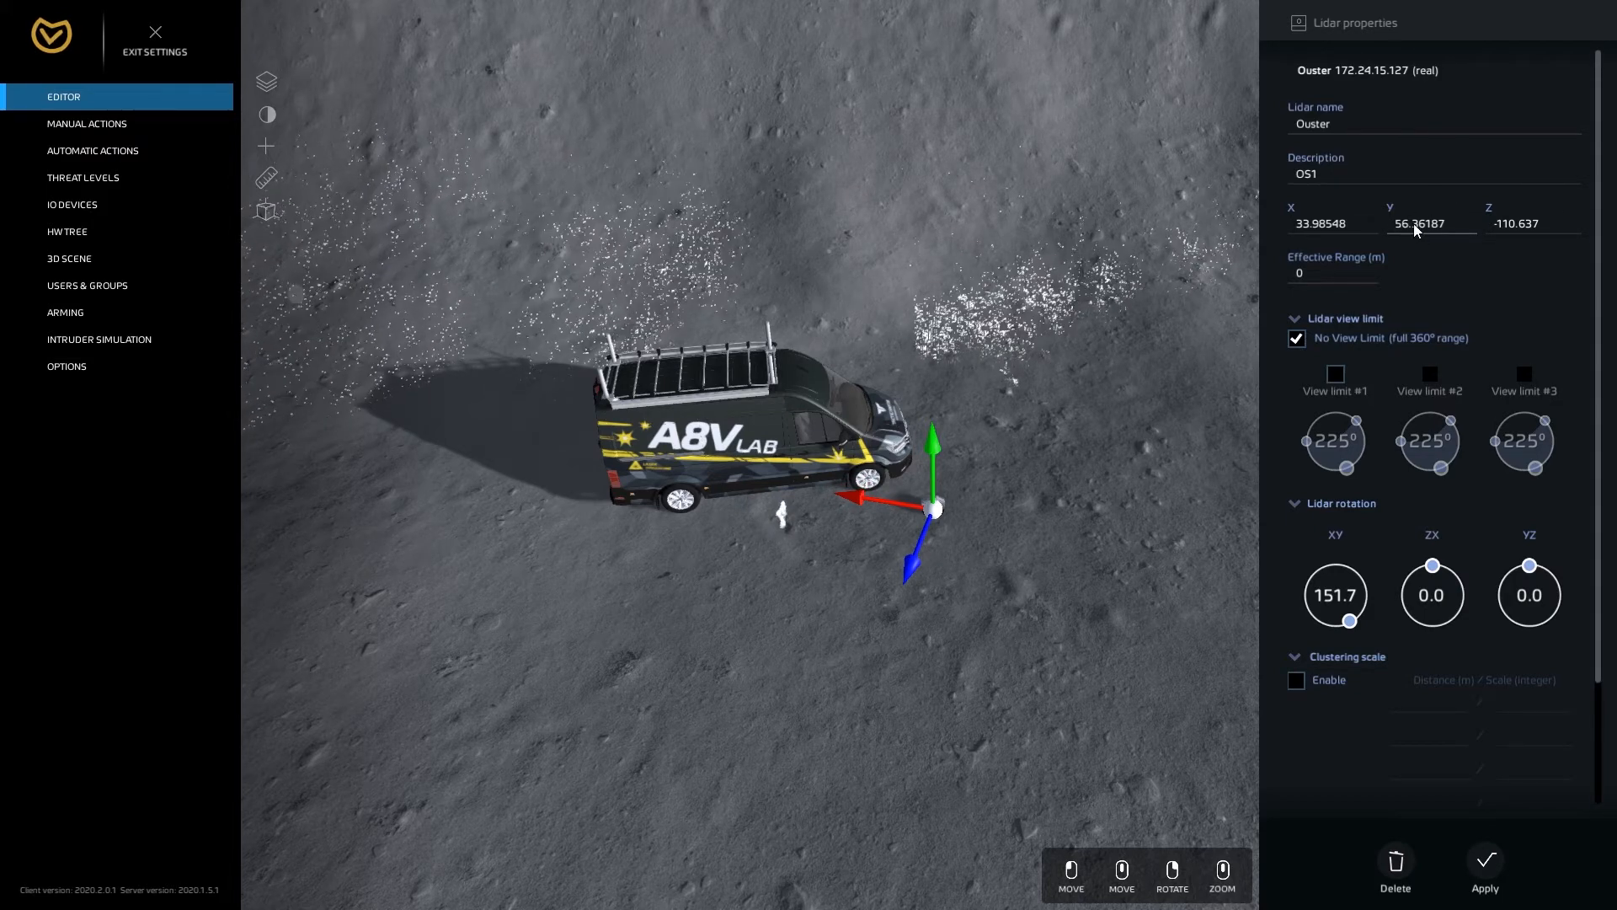
{"action": "left_click_drag", "start_coordinate": [932, 449], "coordinate": [913, 271]}
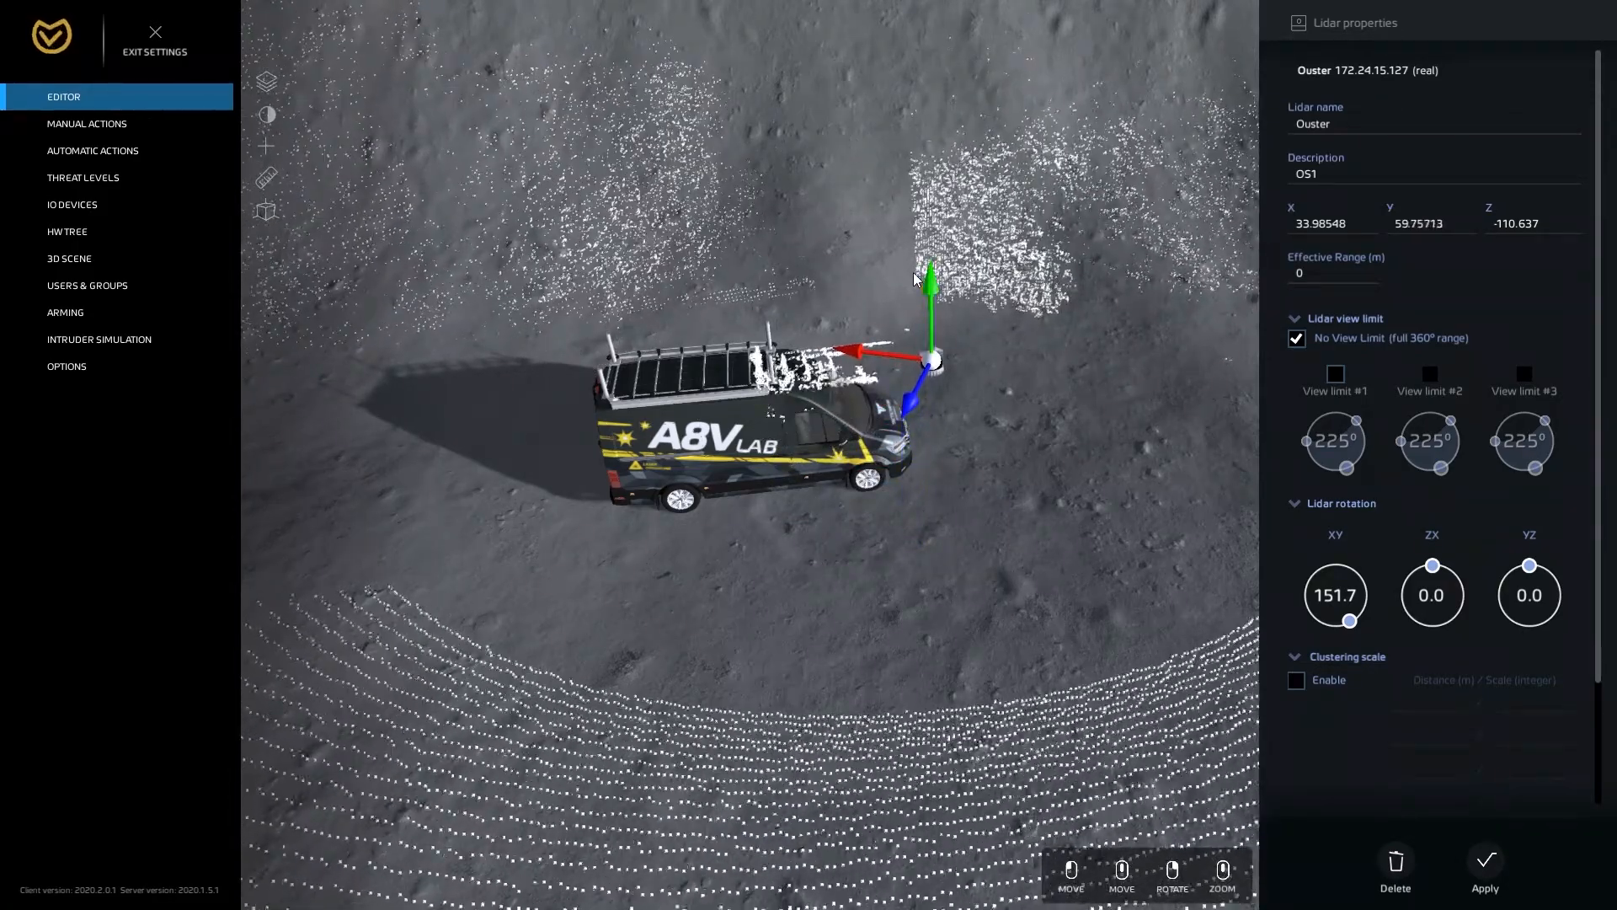
Move the Ouster lidar onto the van roof at X about 36.53, Z about -109.61, with XY rotation 149.6, ZX 12 and YZ 0
{"action": "left_click_drag", "start_coordinate": [884, 355], "coordinate": [737, 409]}
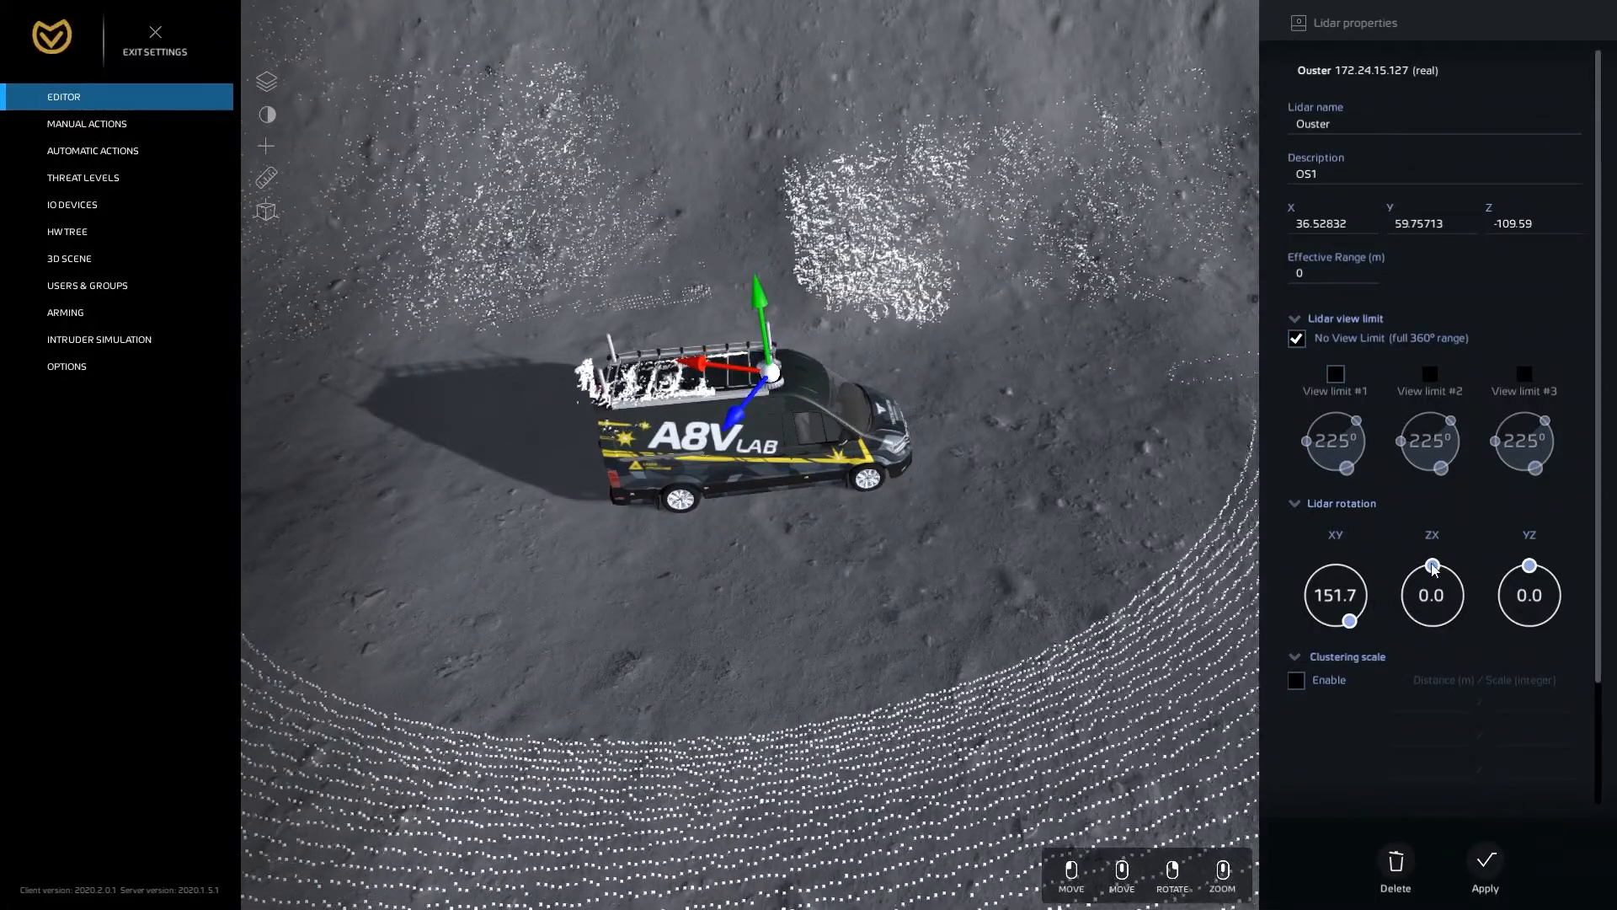
{"action": "left_click_drag", "start_coordinate": [1434, 567], "coordinate": [1530, 565]}
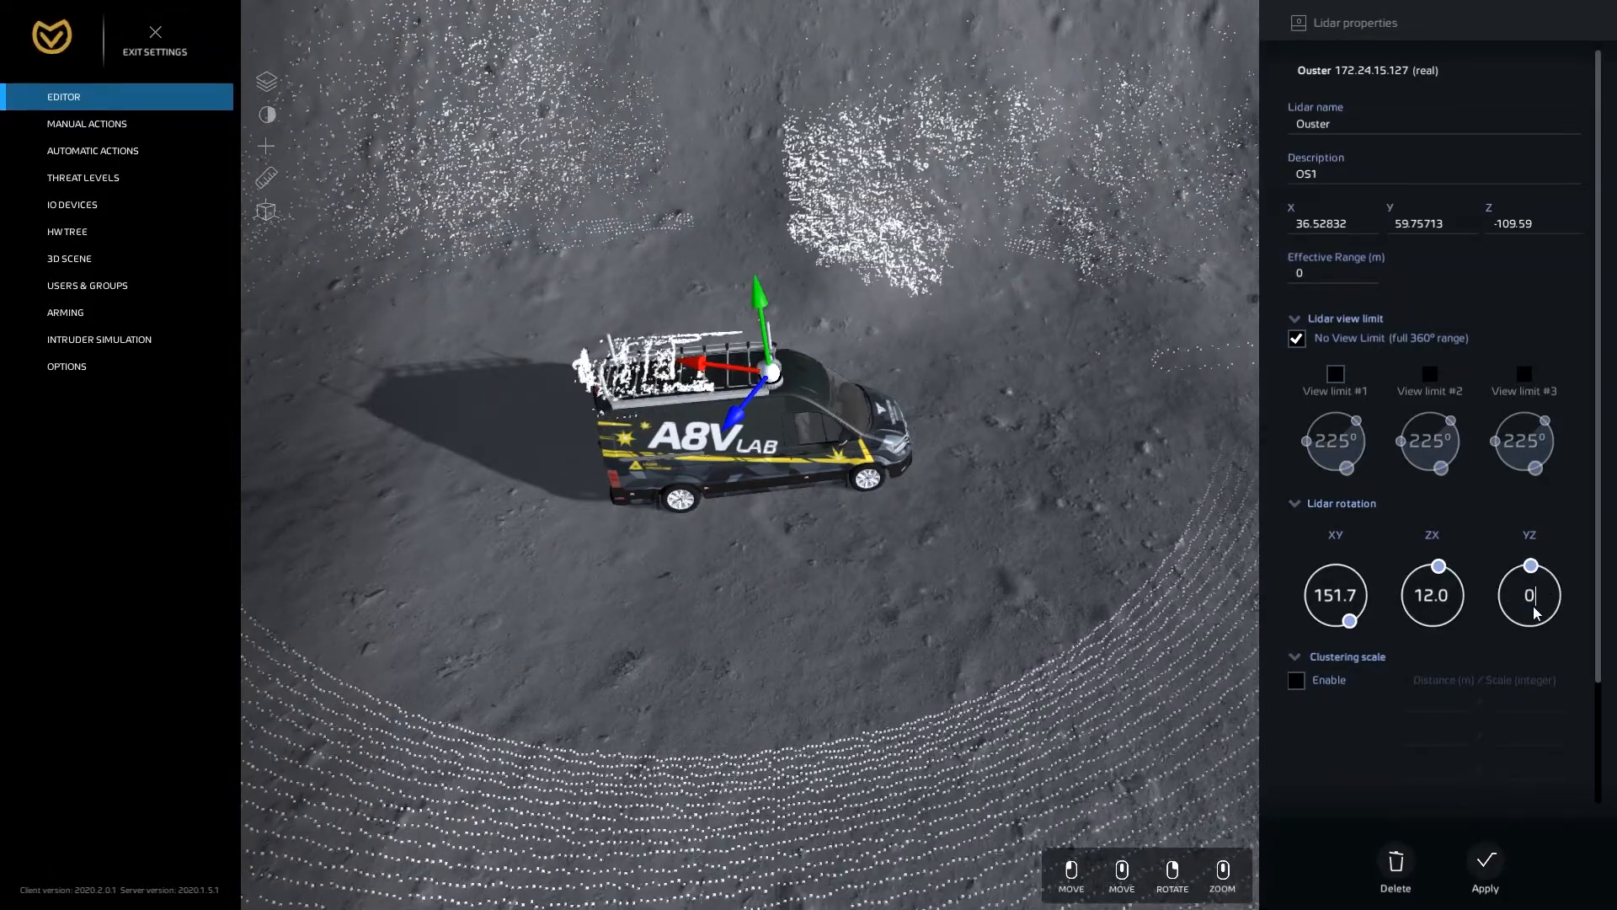
{"action": "left_click_drag", "start_coordinate": [1349, 621], "coordinate": [1359, 639]}
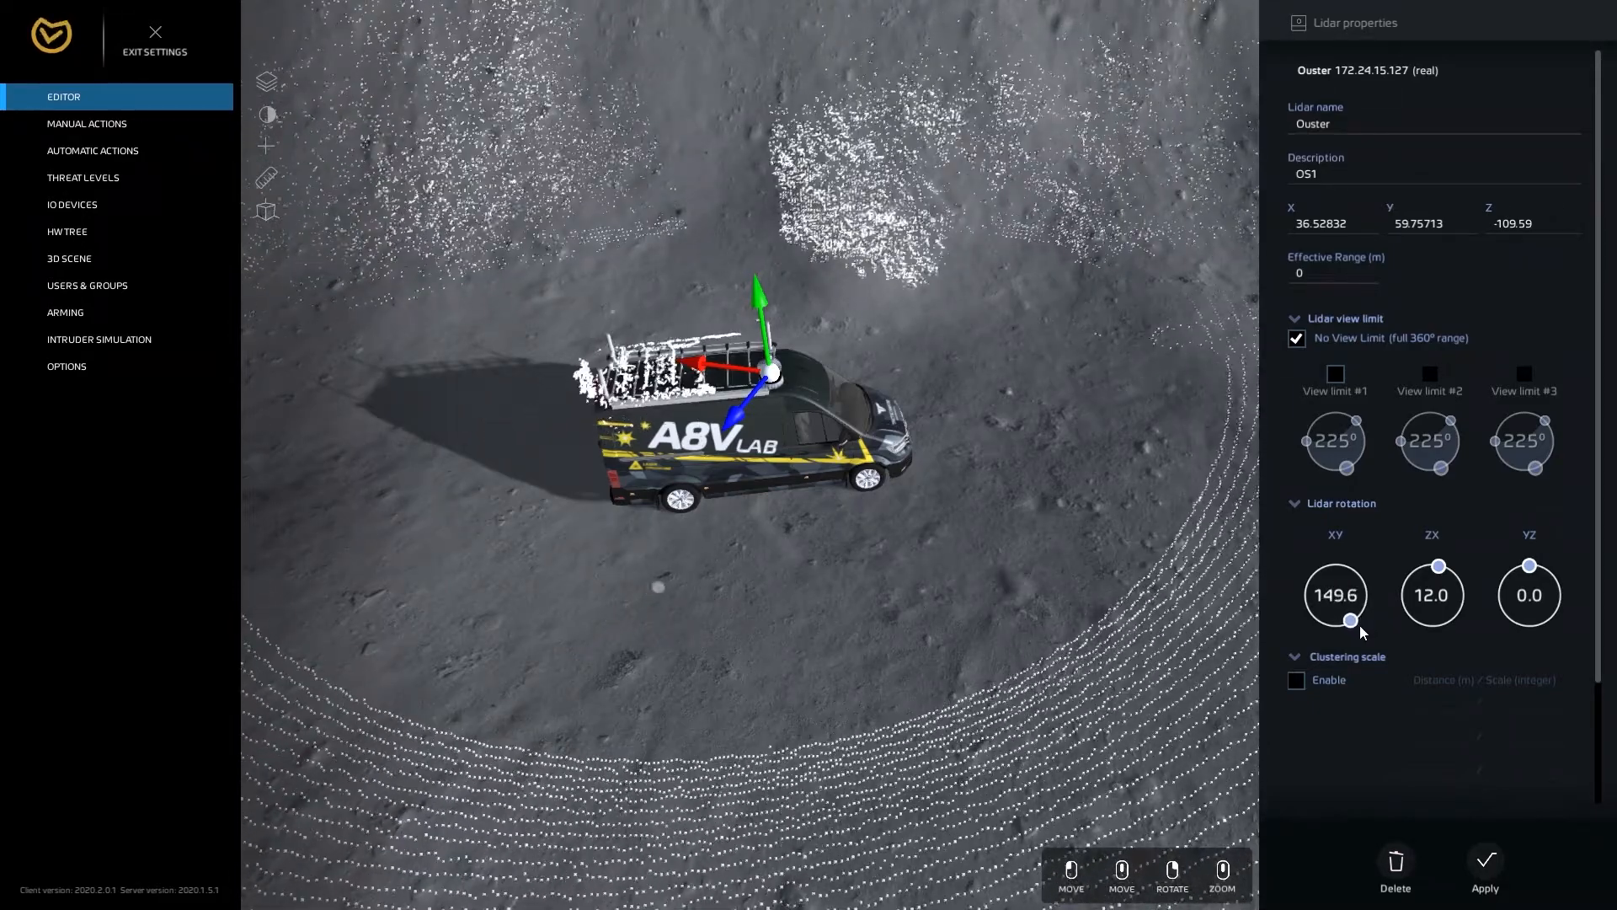
{"action": "left_click_drag", "start_coordinate": [741, 406], "coordinate": [736, 406]}
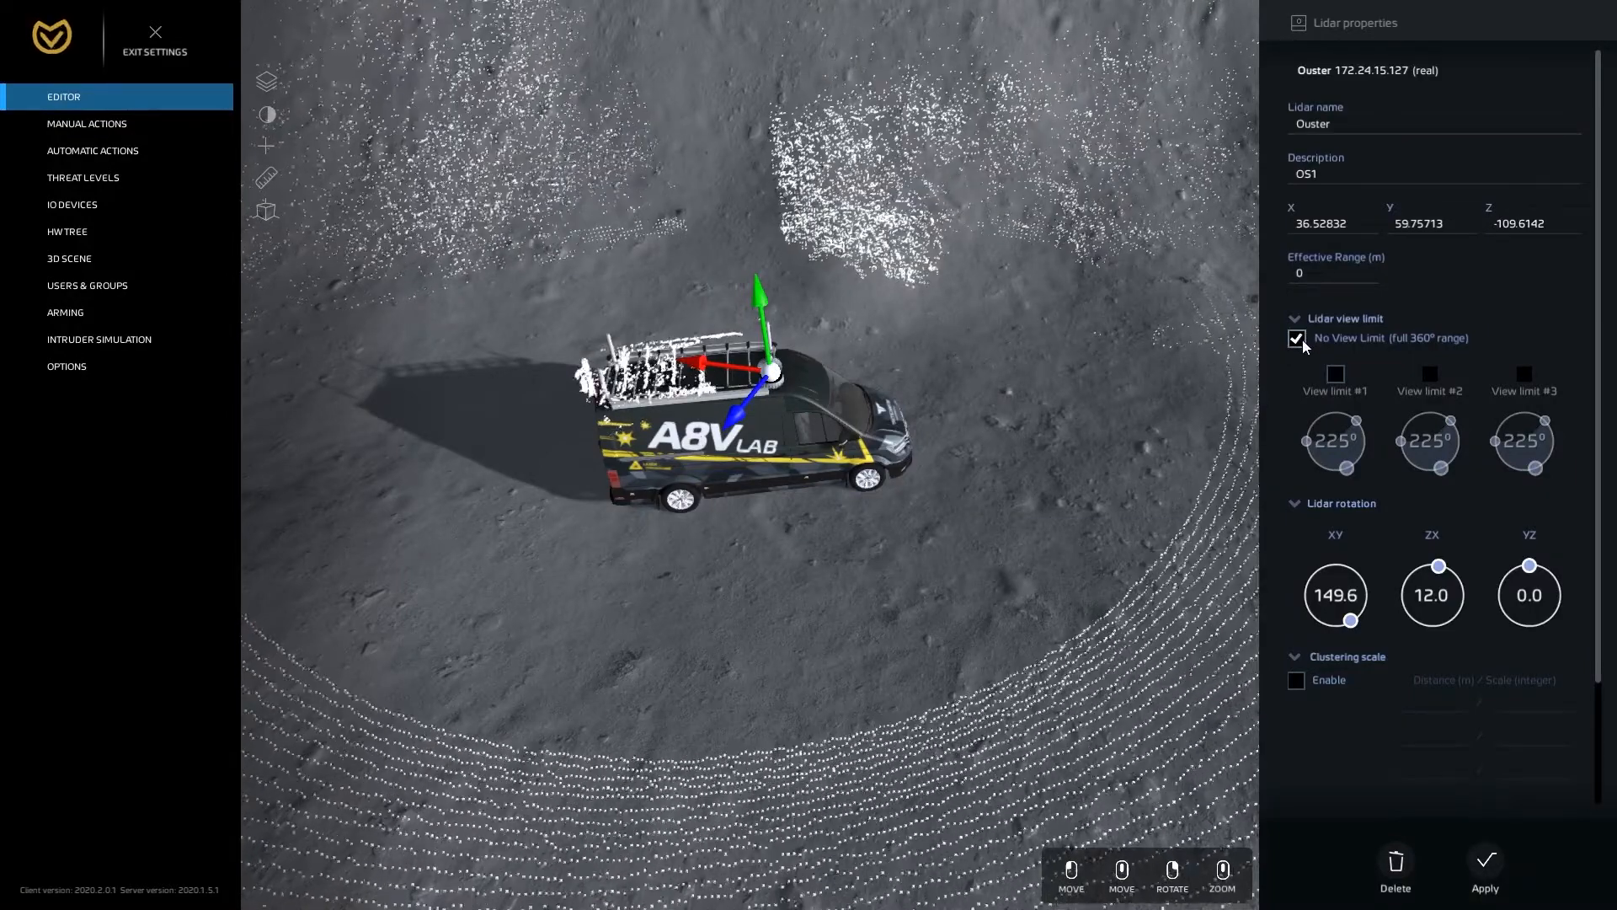
Enable view limit #1 for the Ouster lidar, show the lidar limit layer, and set the effective range to 5 m
{"action": "left_click", "coordinate": [1341, 376]}
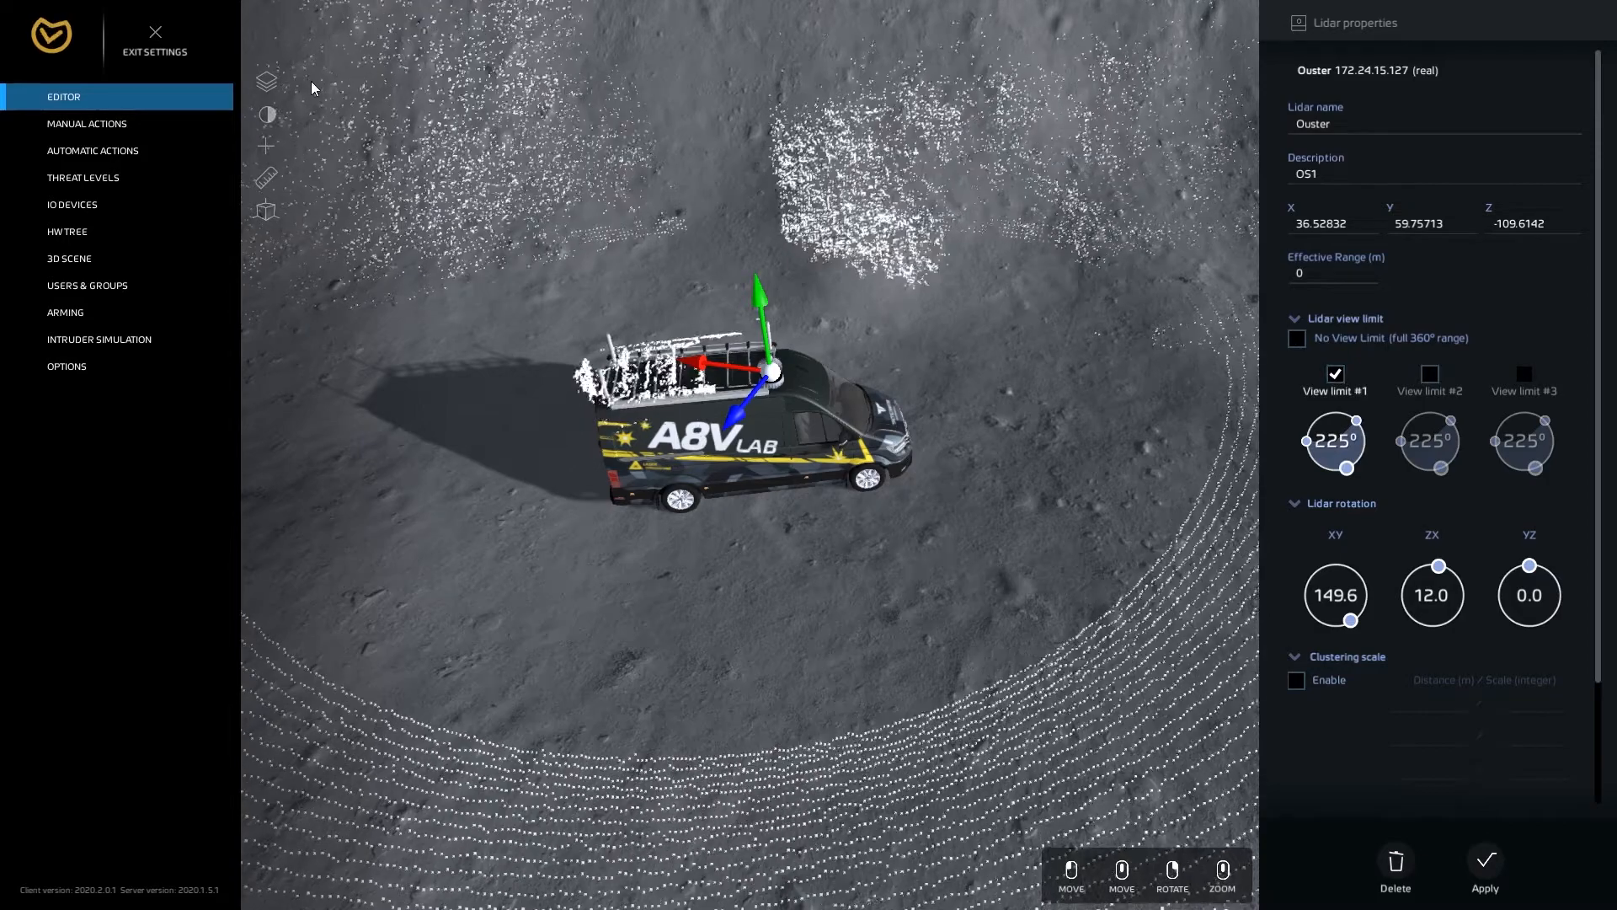
{"action": "left_click", "coordinate": [268, 81]}
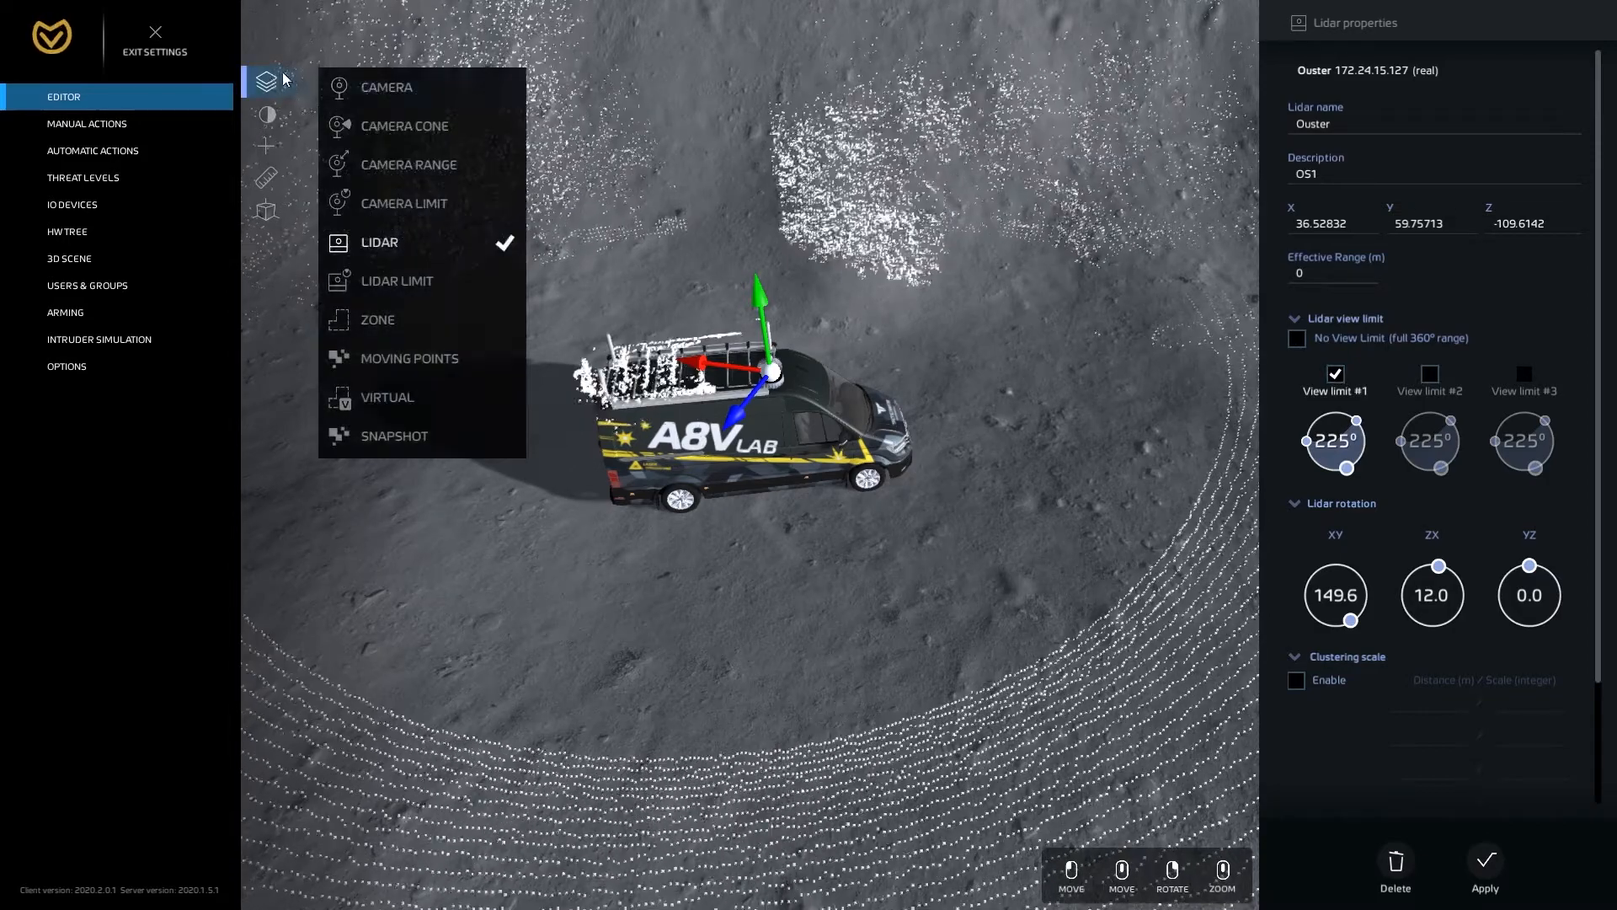
{"action": "left_click", "coordinate": [454, 284]}
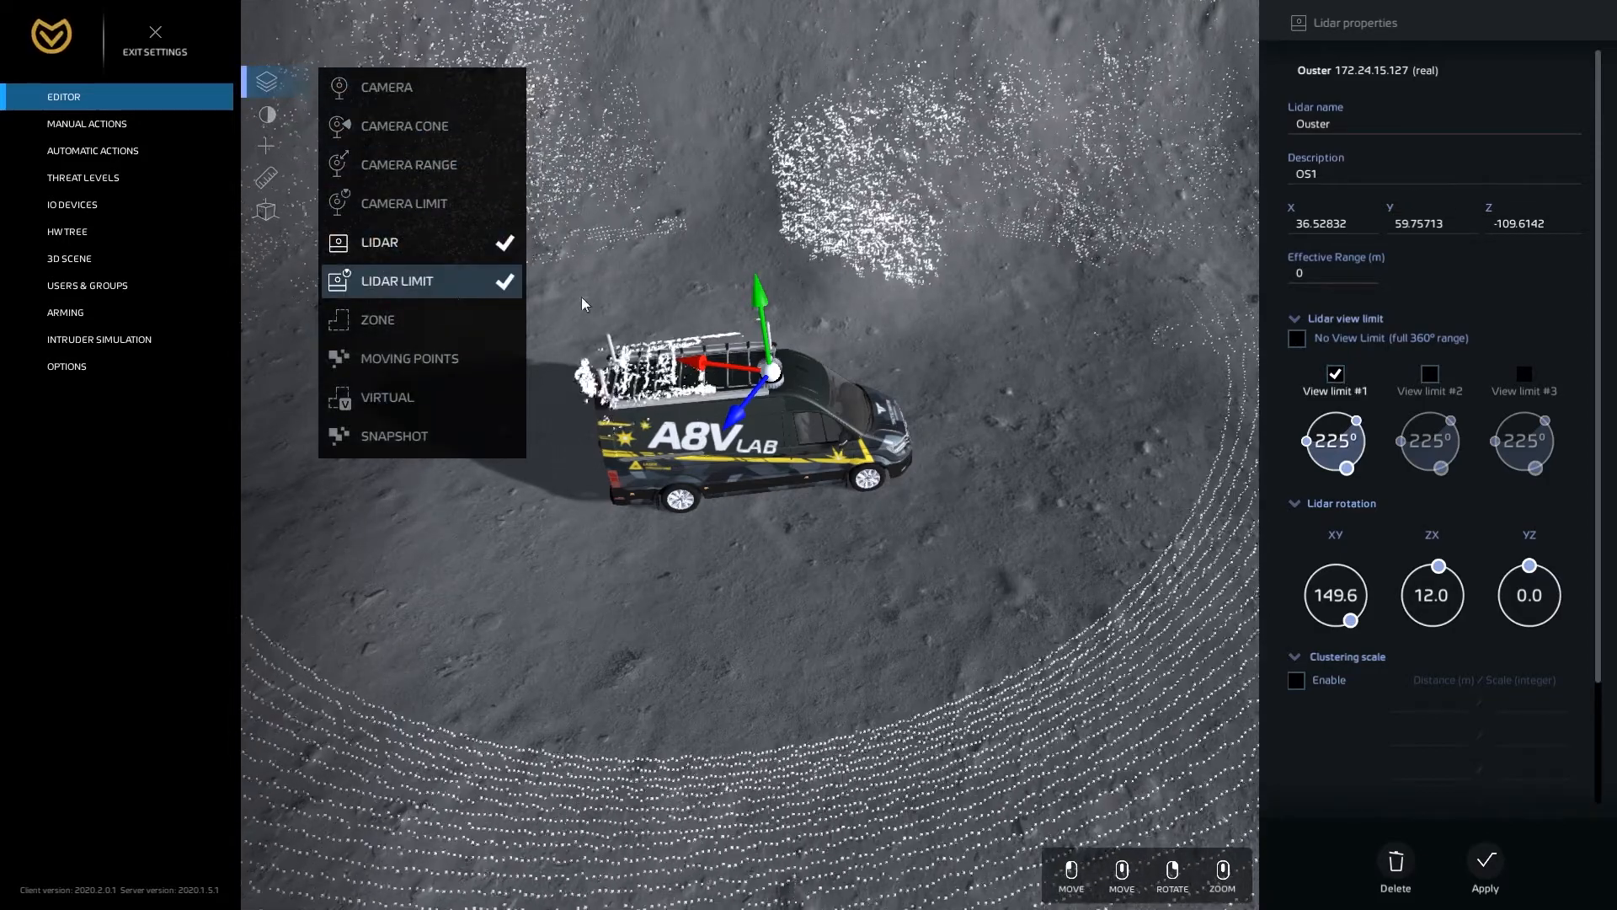
{"action": "left_click", "coordinate": [1330, 275]}
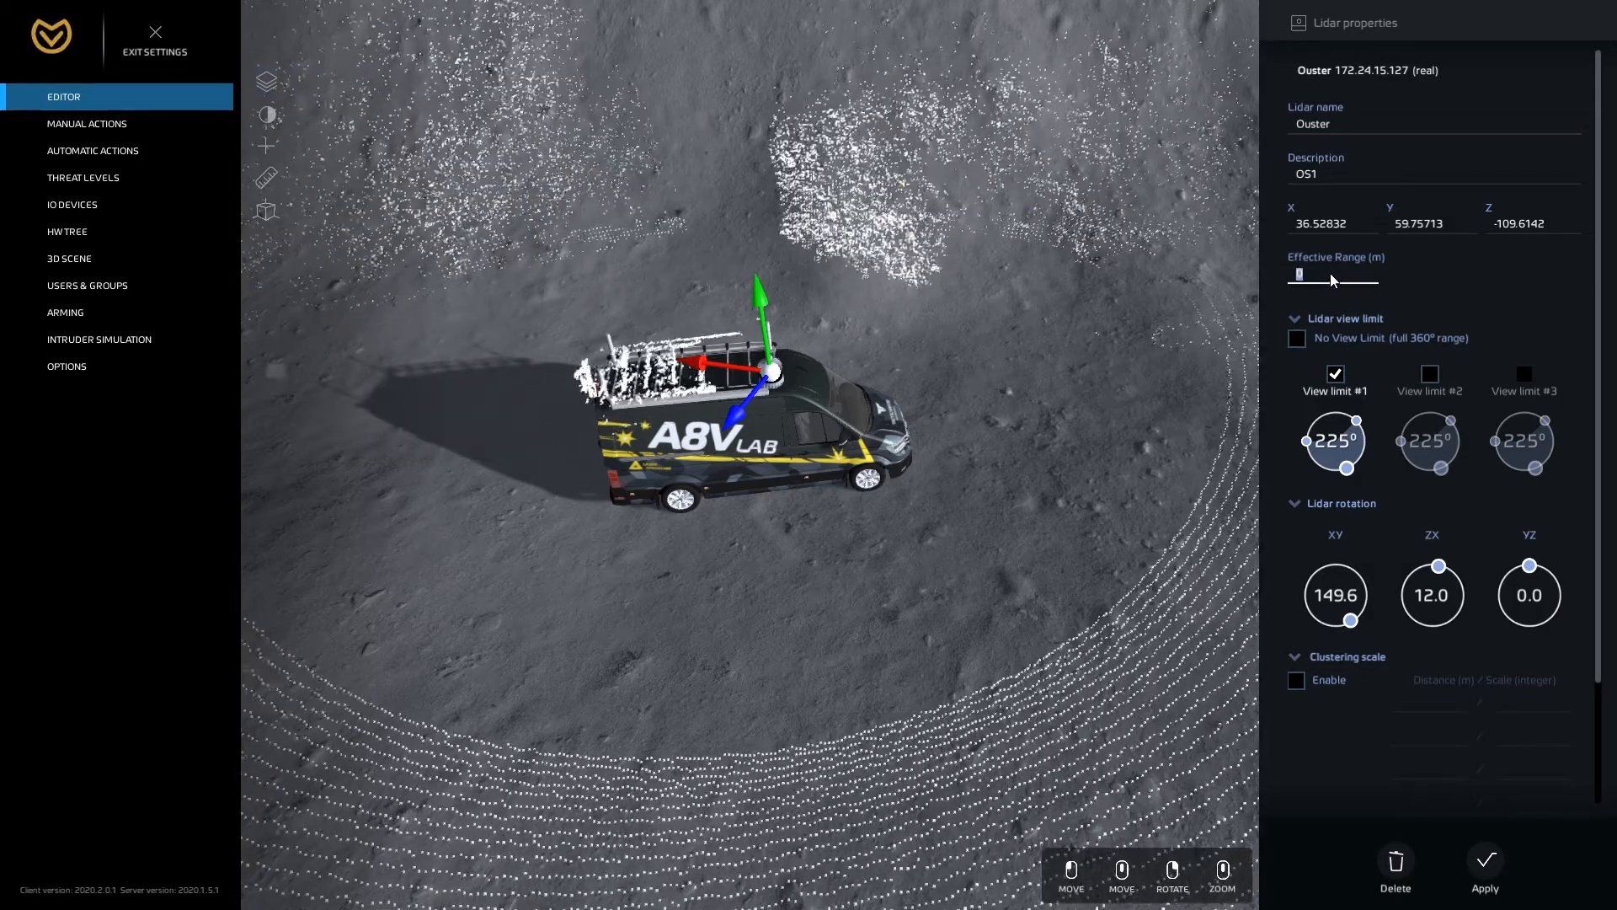
{"action": "type", "text": "5"}
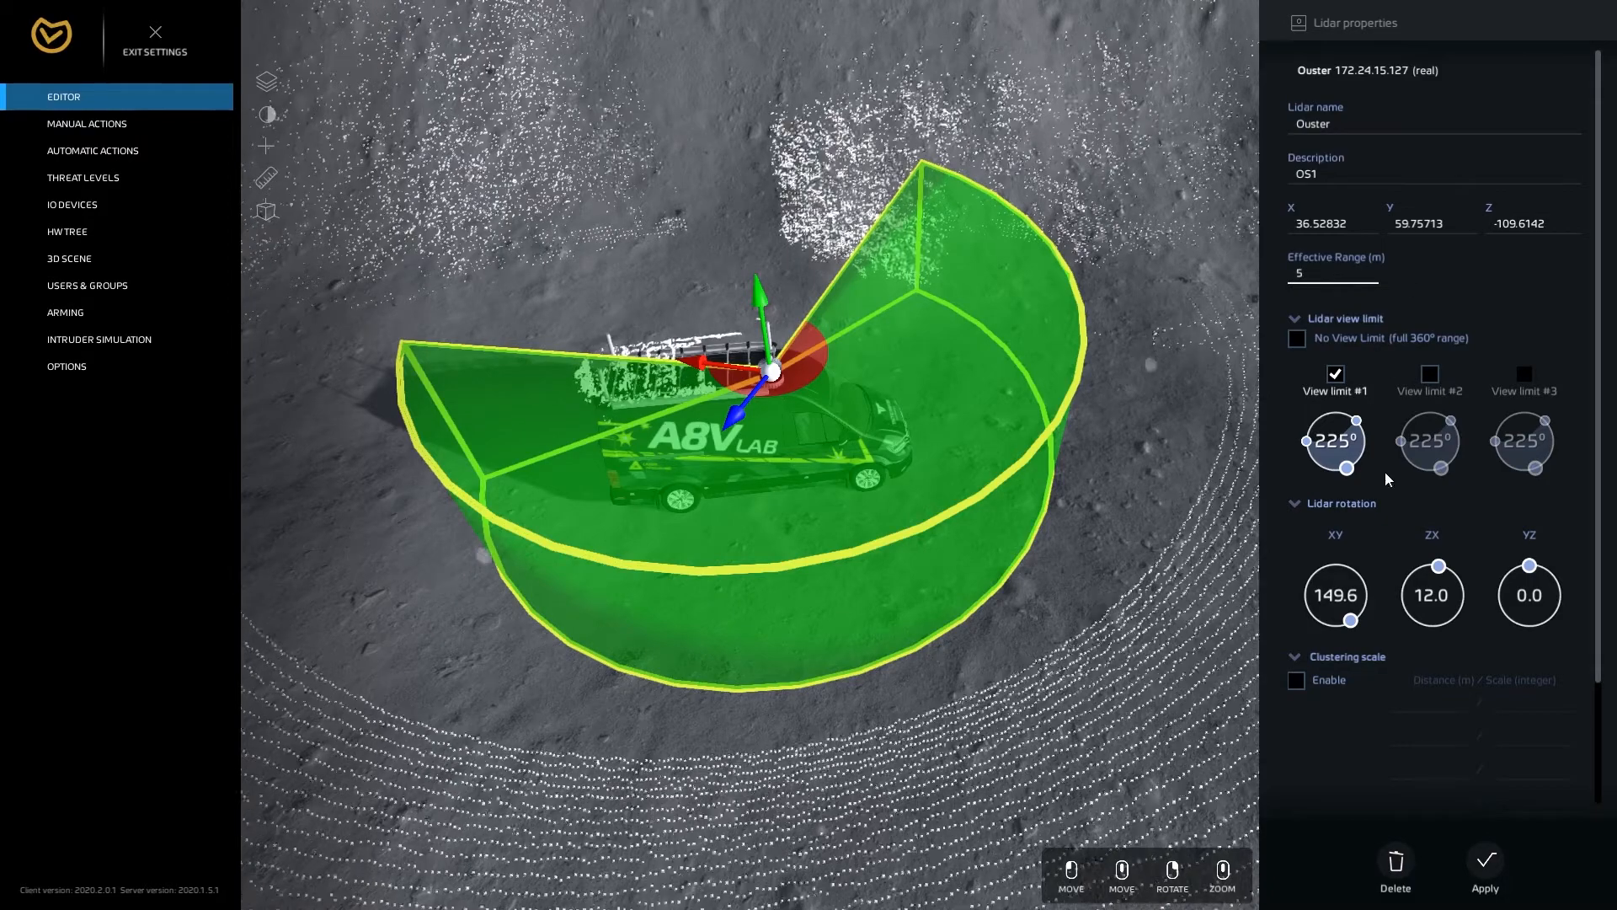
Narrow view limit #1 to 194°, restore the full 360° range with no view limit, and hide the lidar limit layer
{"action": "mouse_move", "coordinate": [1353, 455]}
{"action": "left_mouse_down"}
{"action": "mouse_move", "coordinate": [1342, 480]}
{"action": "mouse_move", "coordinate": [1285, 446]}
{"action": "mouse_move", "coordinate": [1348, 427]}
{"action": "left_mouse_up"}
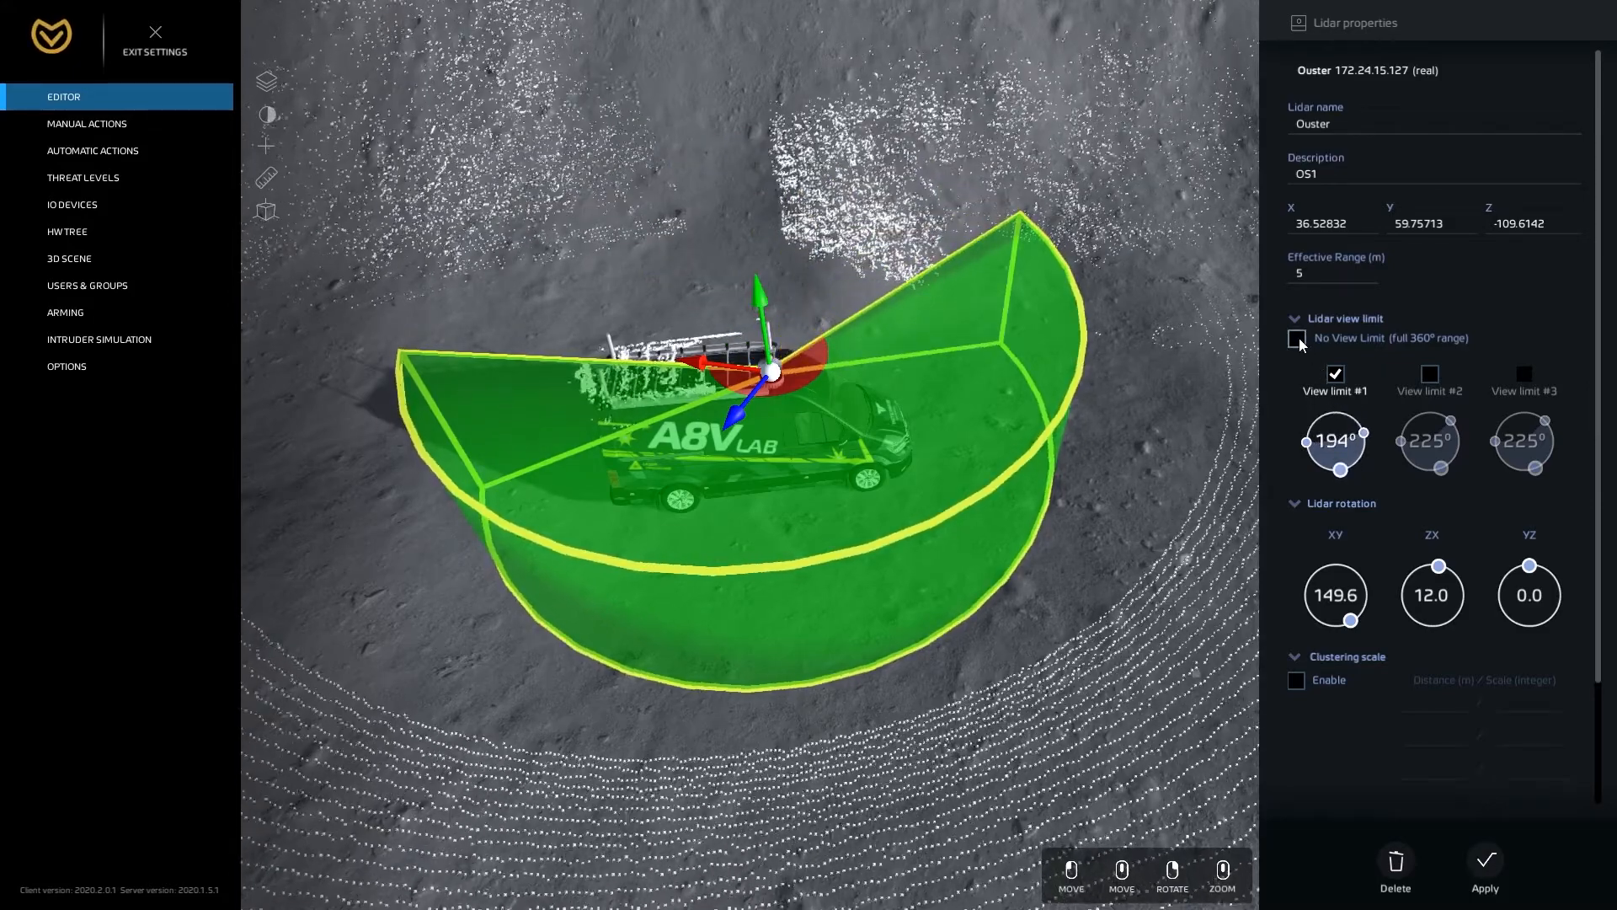
{"action": "left_click", "coordinate": [1297, 338]}
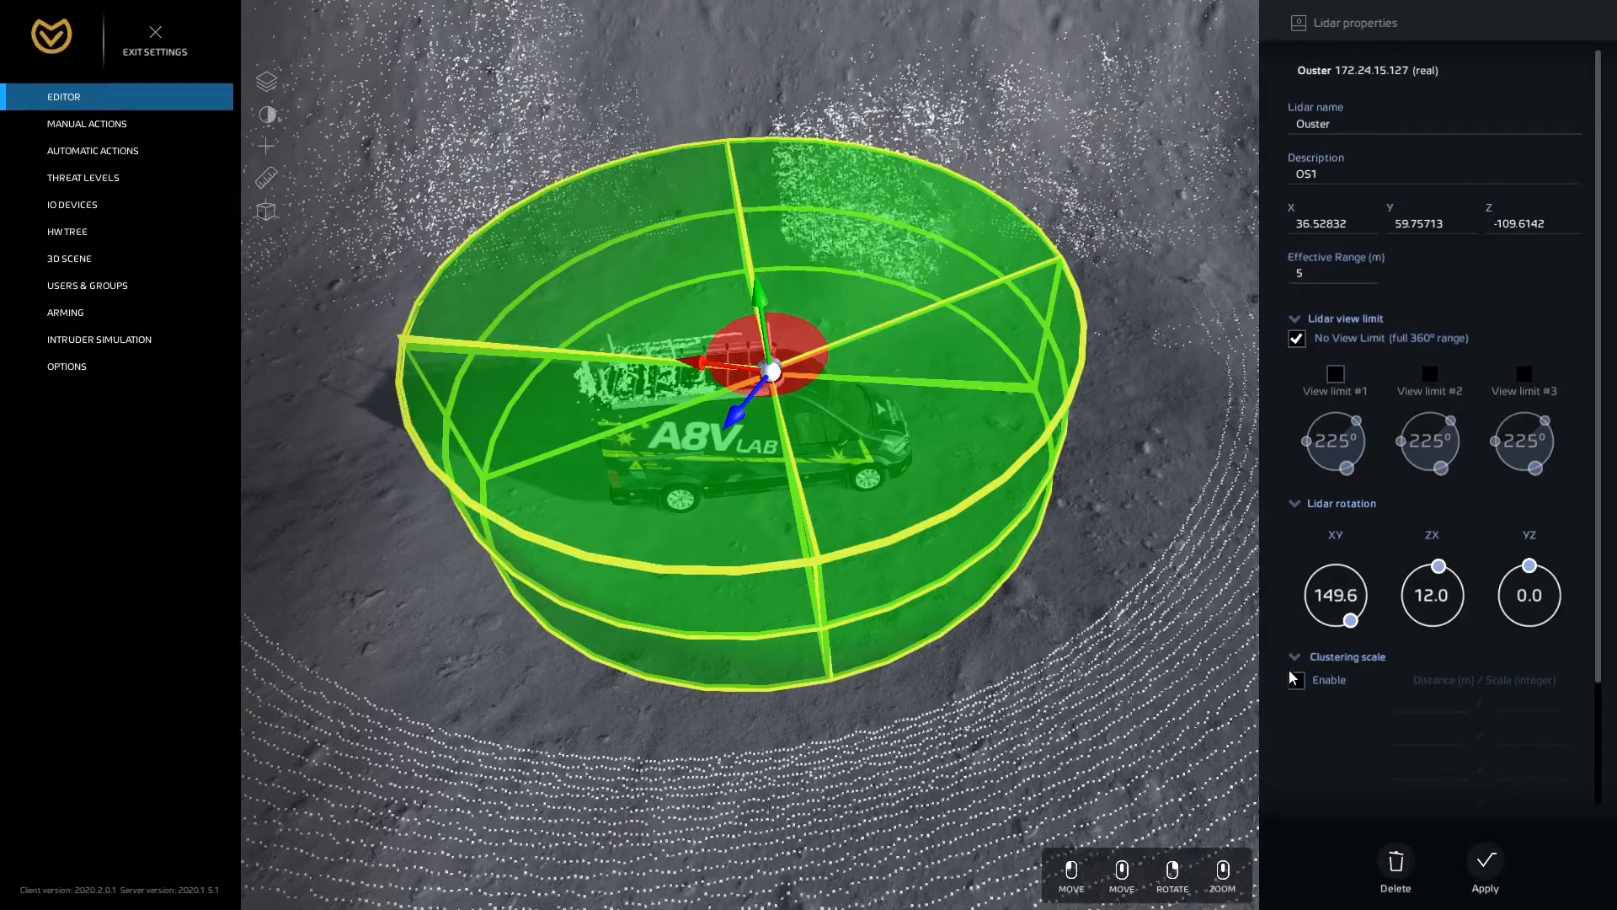
{"action": "left_click", "coordinate": [266, 81]}
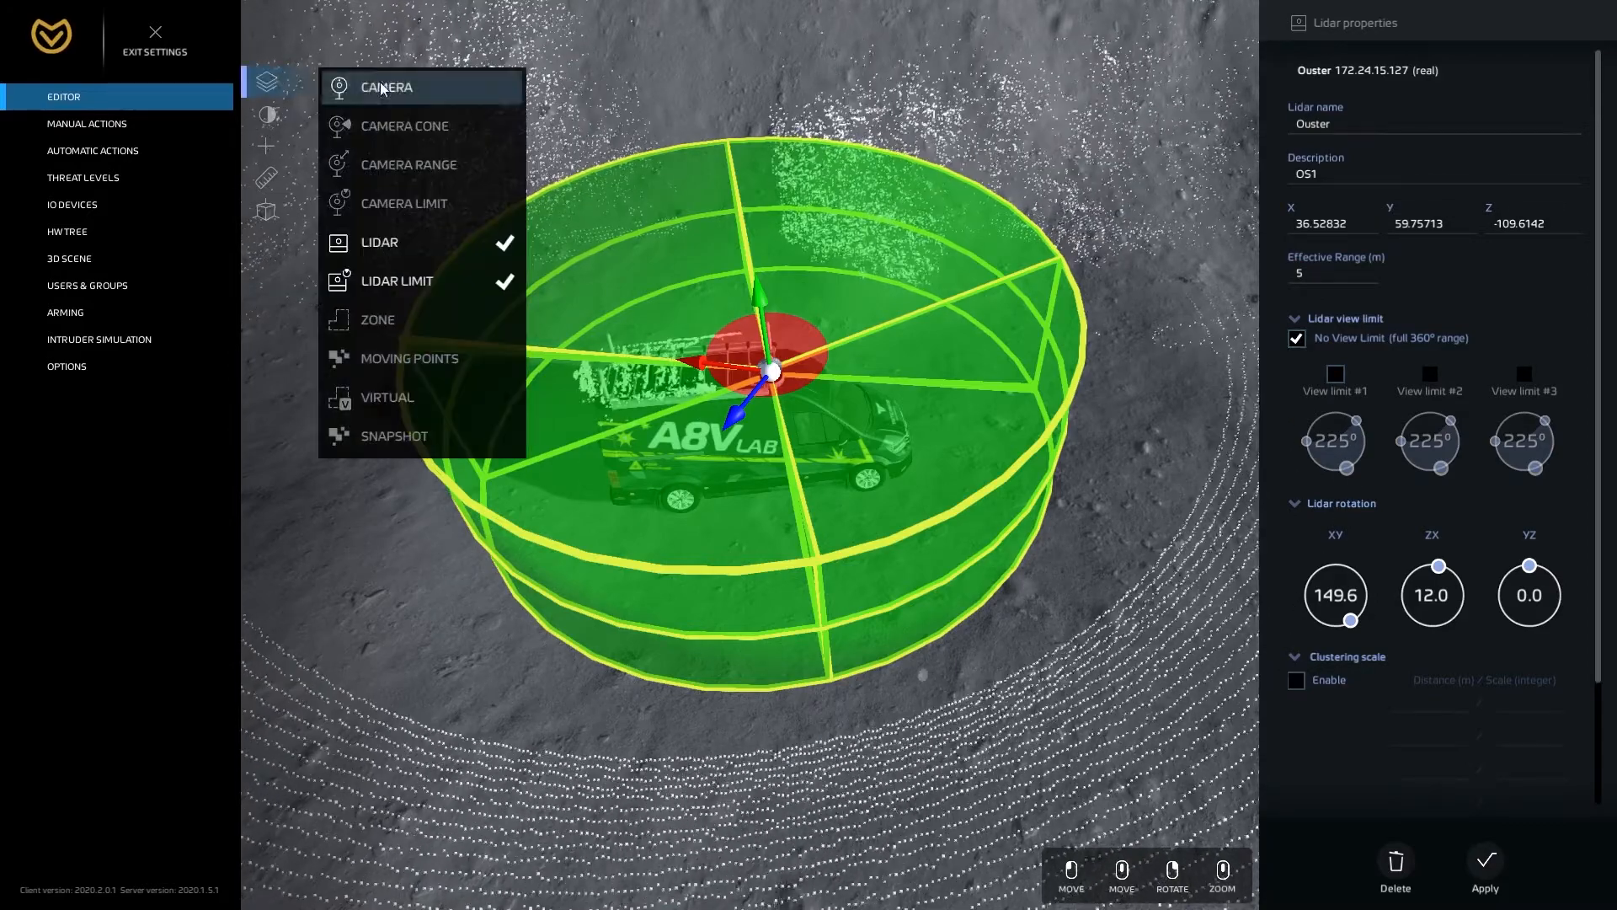
{"action": "left_click", "coordinate": [426, 280]}
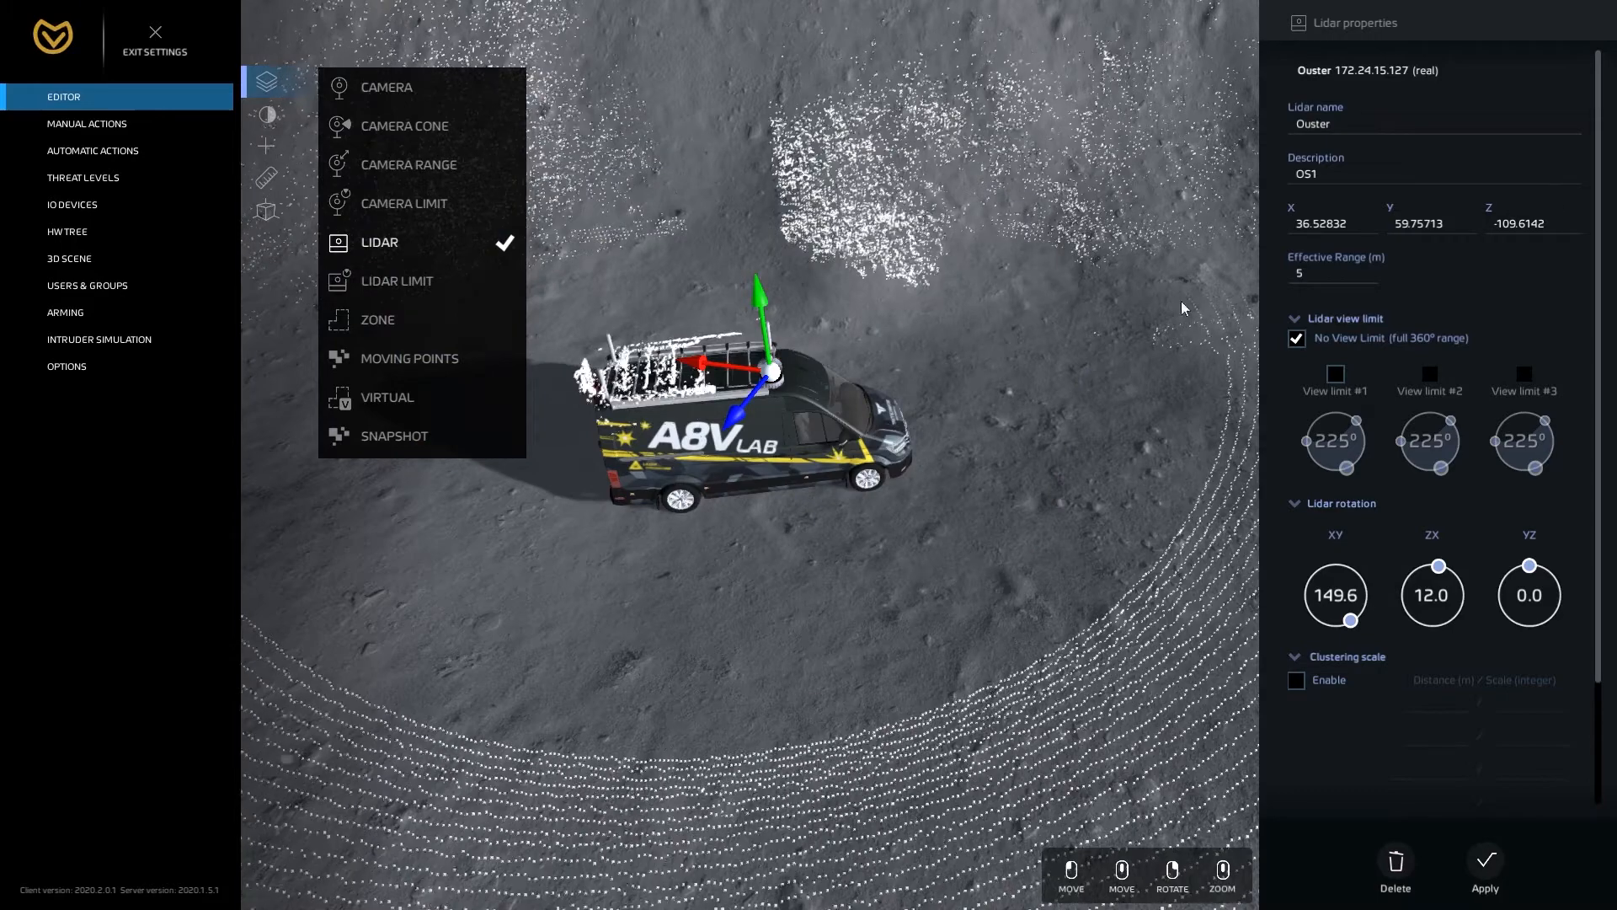
Check the lidar obscured alarm setting and apply the Ouster lidar's edited properties
{"action": "scroll", "coordinate": [1373, 615], "scroll_direction": "down", "scroll_amount": 3}
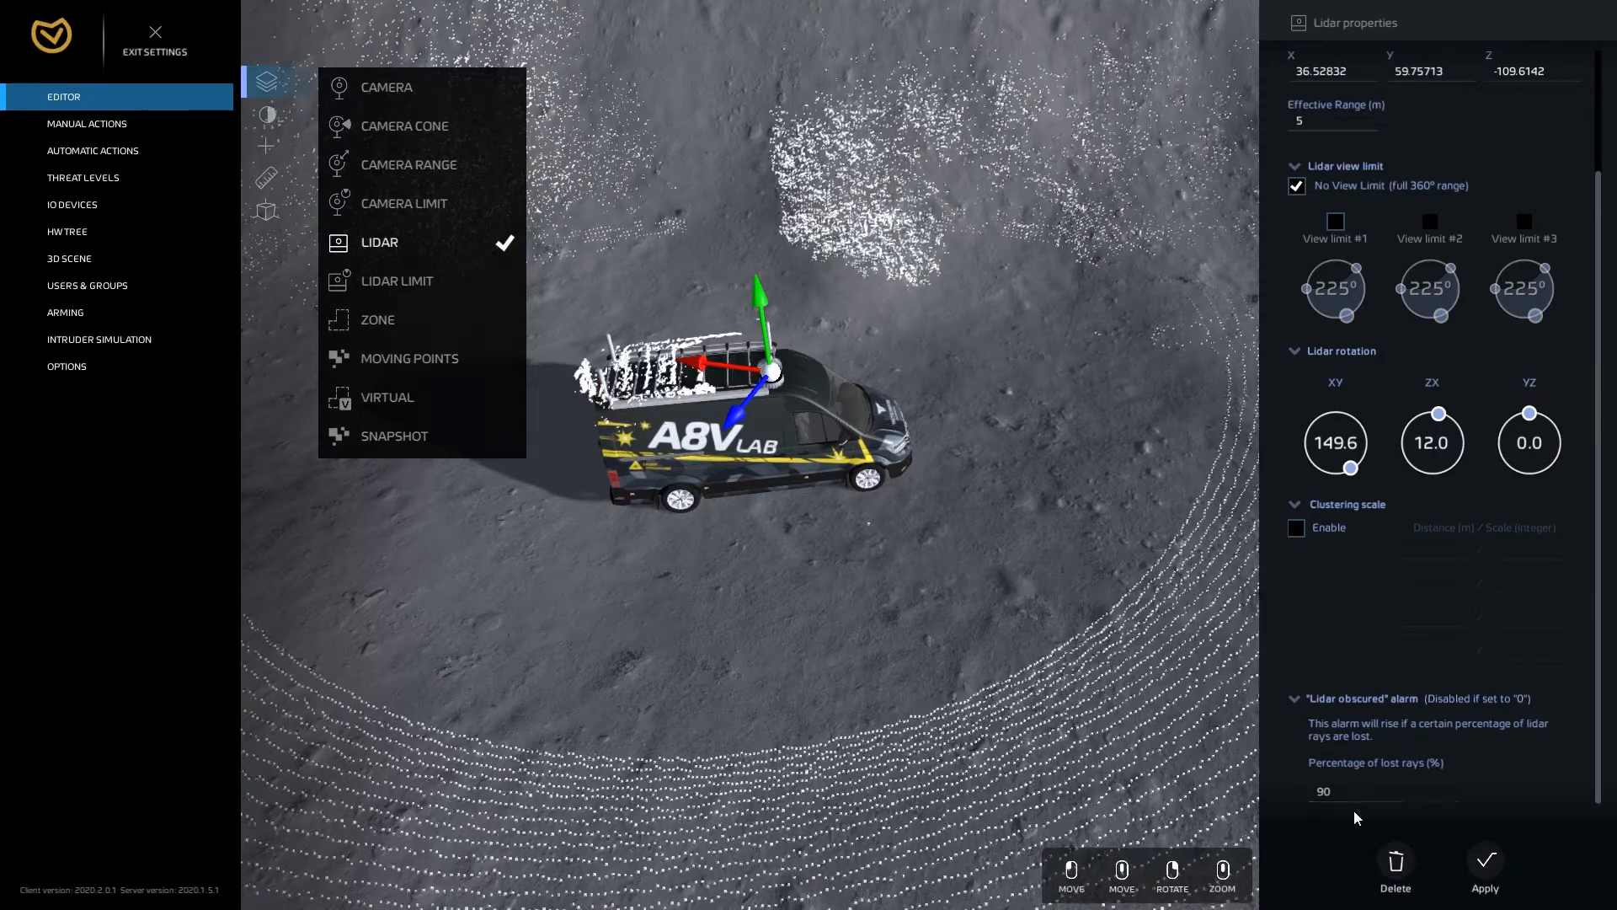
{"action": "left_click", "coordinate": [1489, 859]}
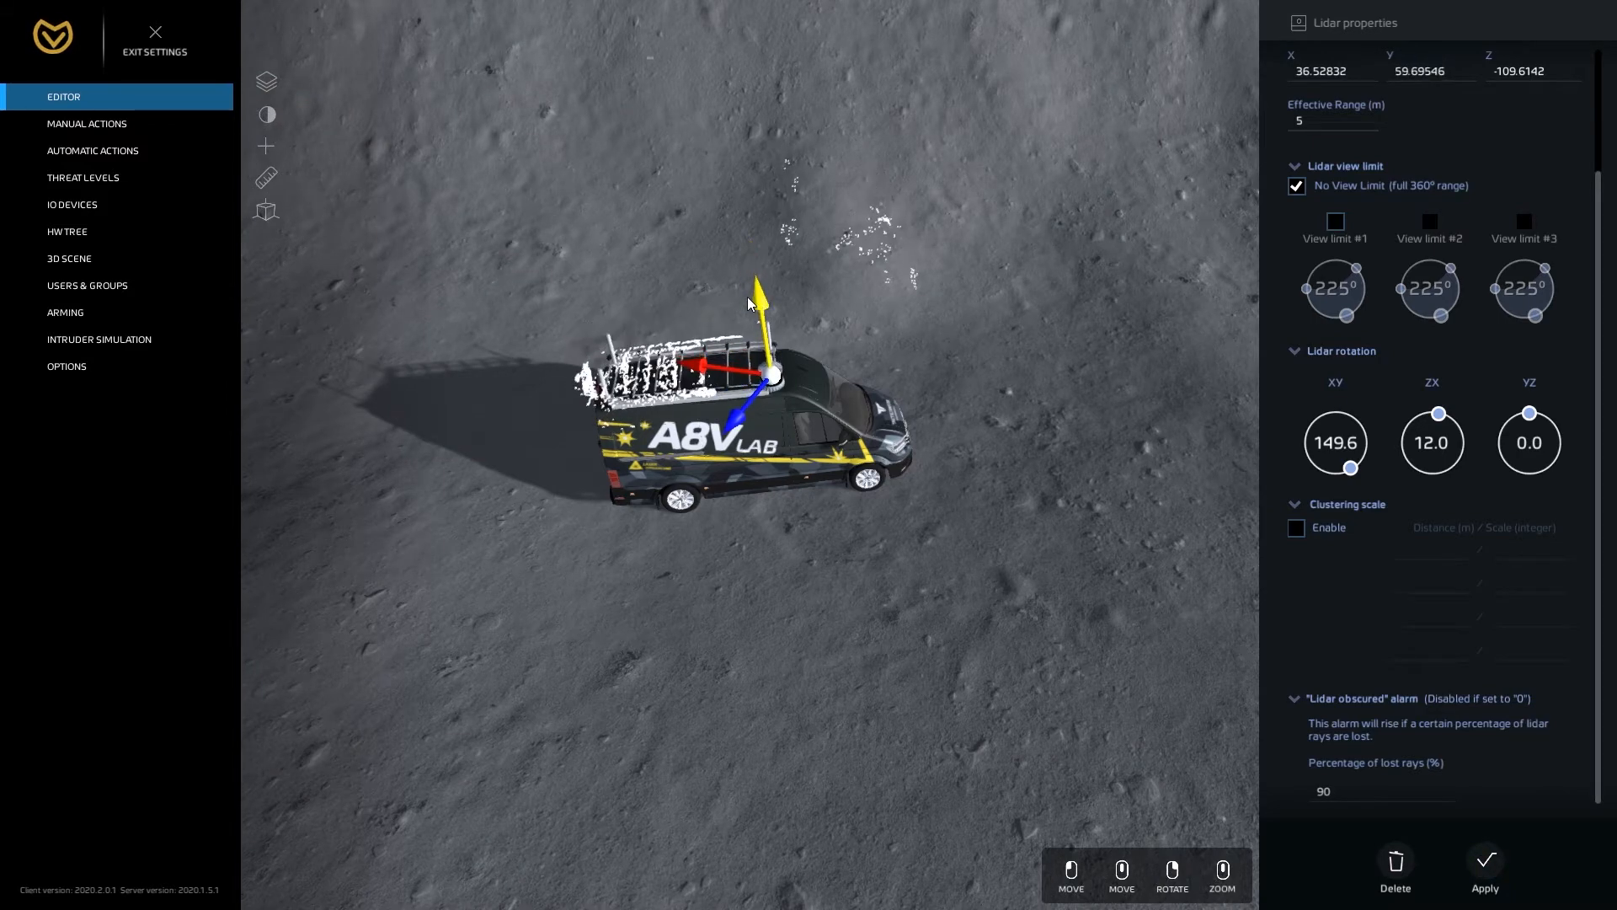
{"action": "left_click", "coordinate": [886, 531]}
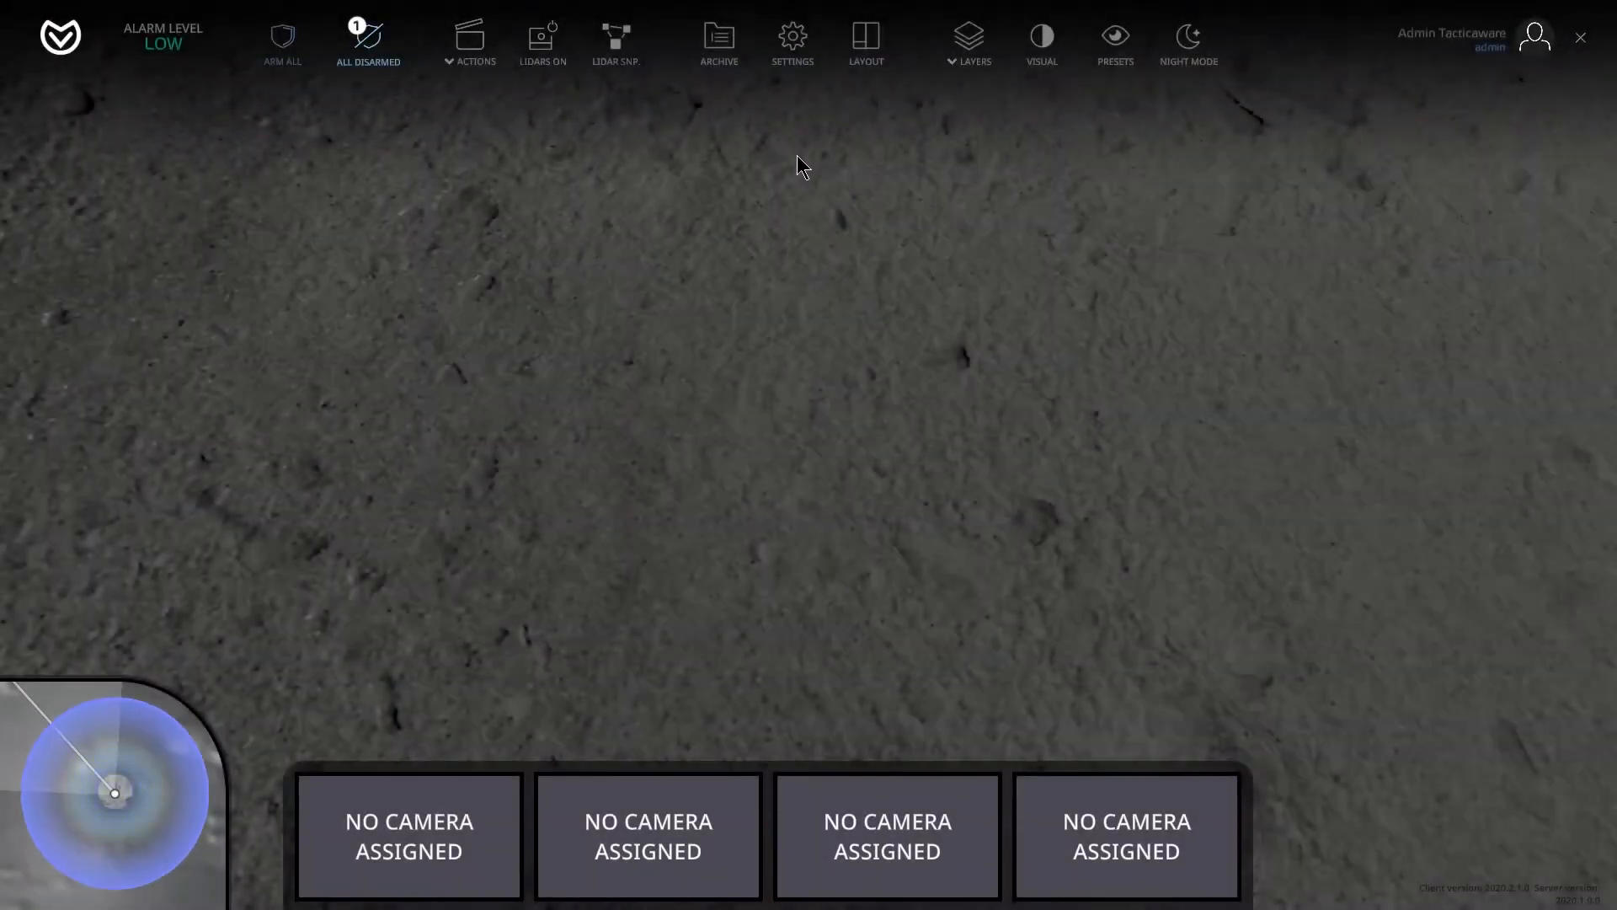
Examine the properties of the lidars 192.168.1.200 and 192.168.1.209 in the hardware tree settings
{"action": "left_click", "coordinate": [779, 53]}
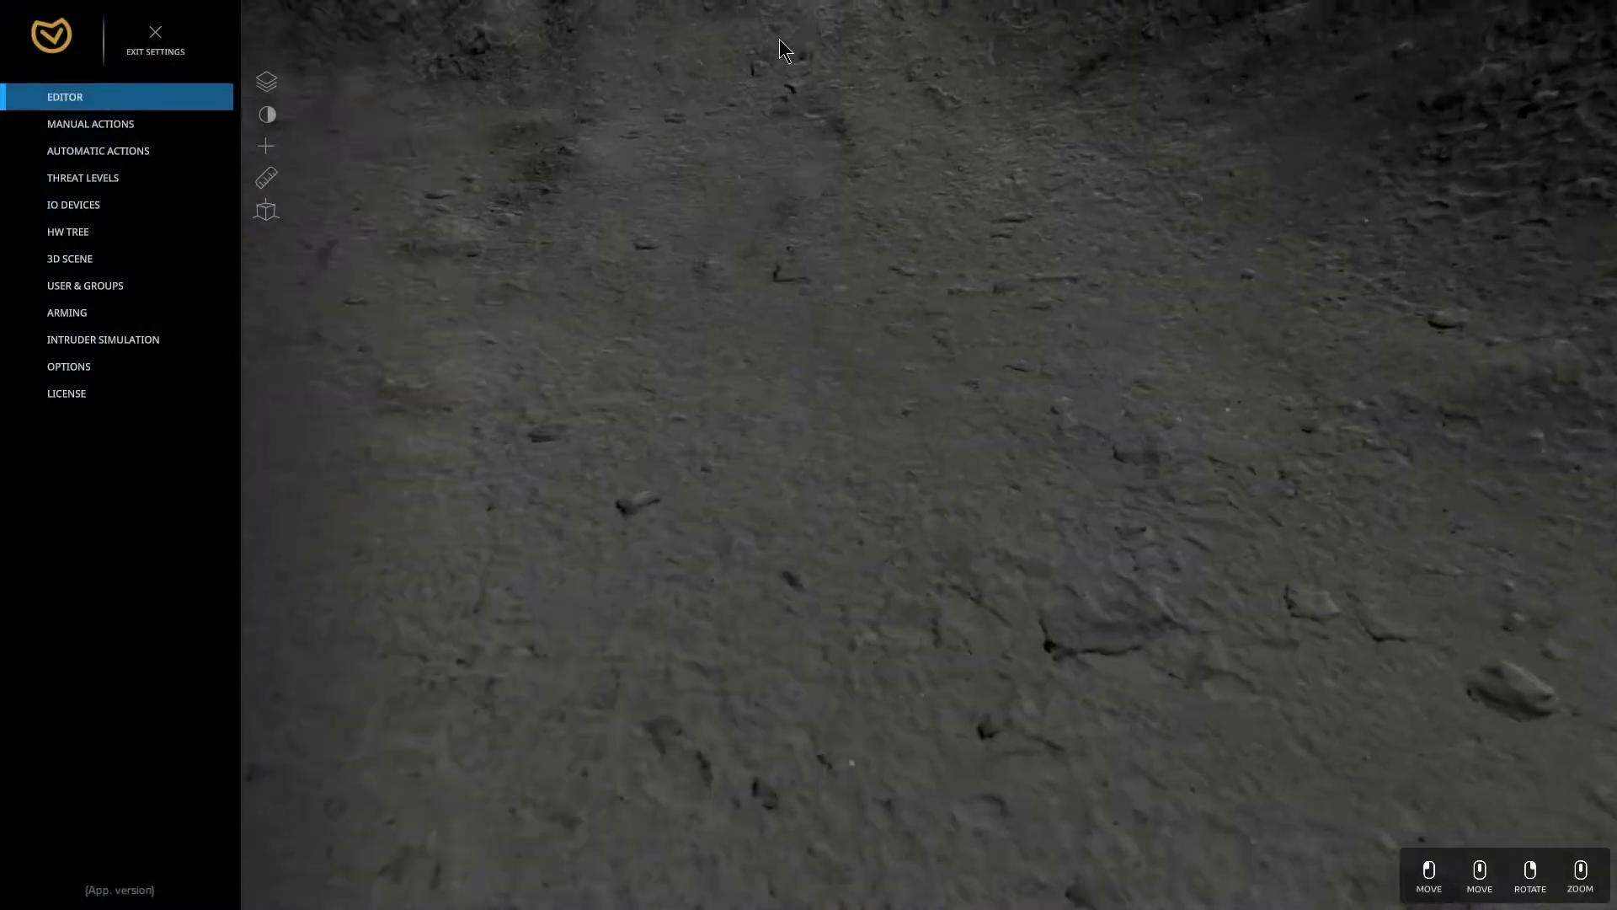
{"action": "left_click", "coordinate": [148, 232]}
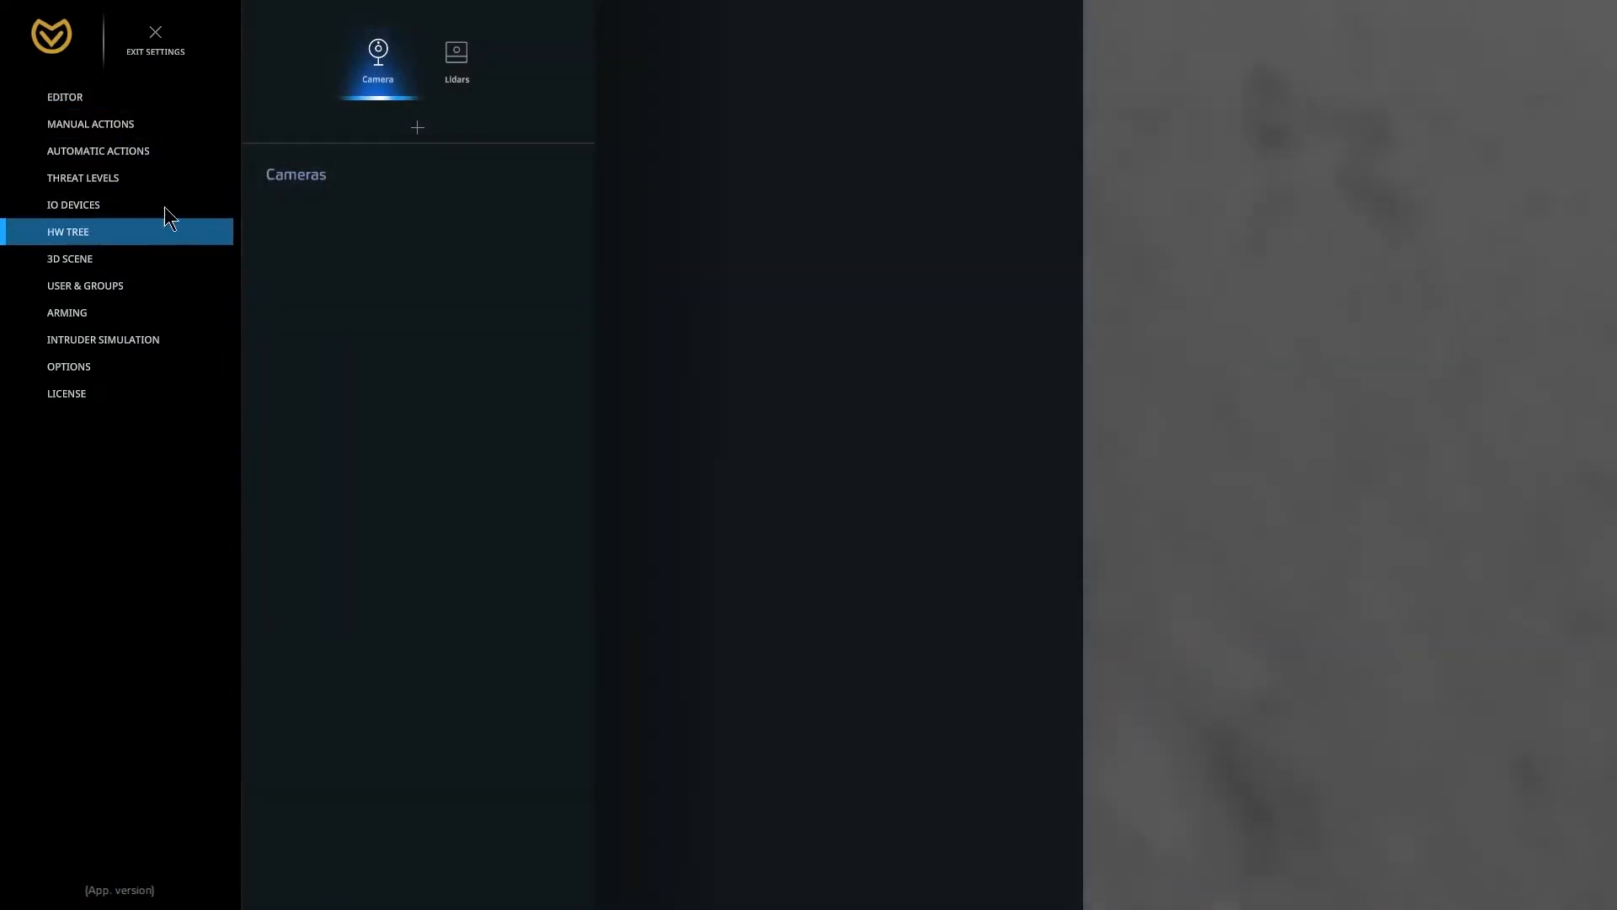
{"action": "left_click", "coordinate": [459, 59]}
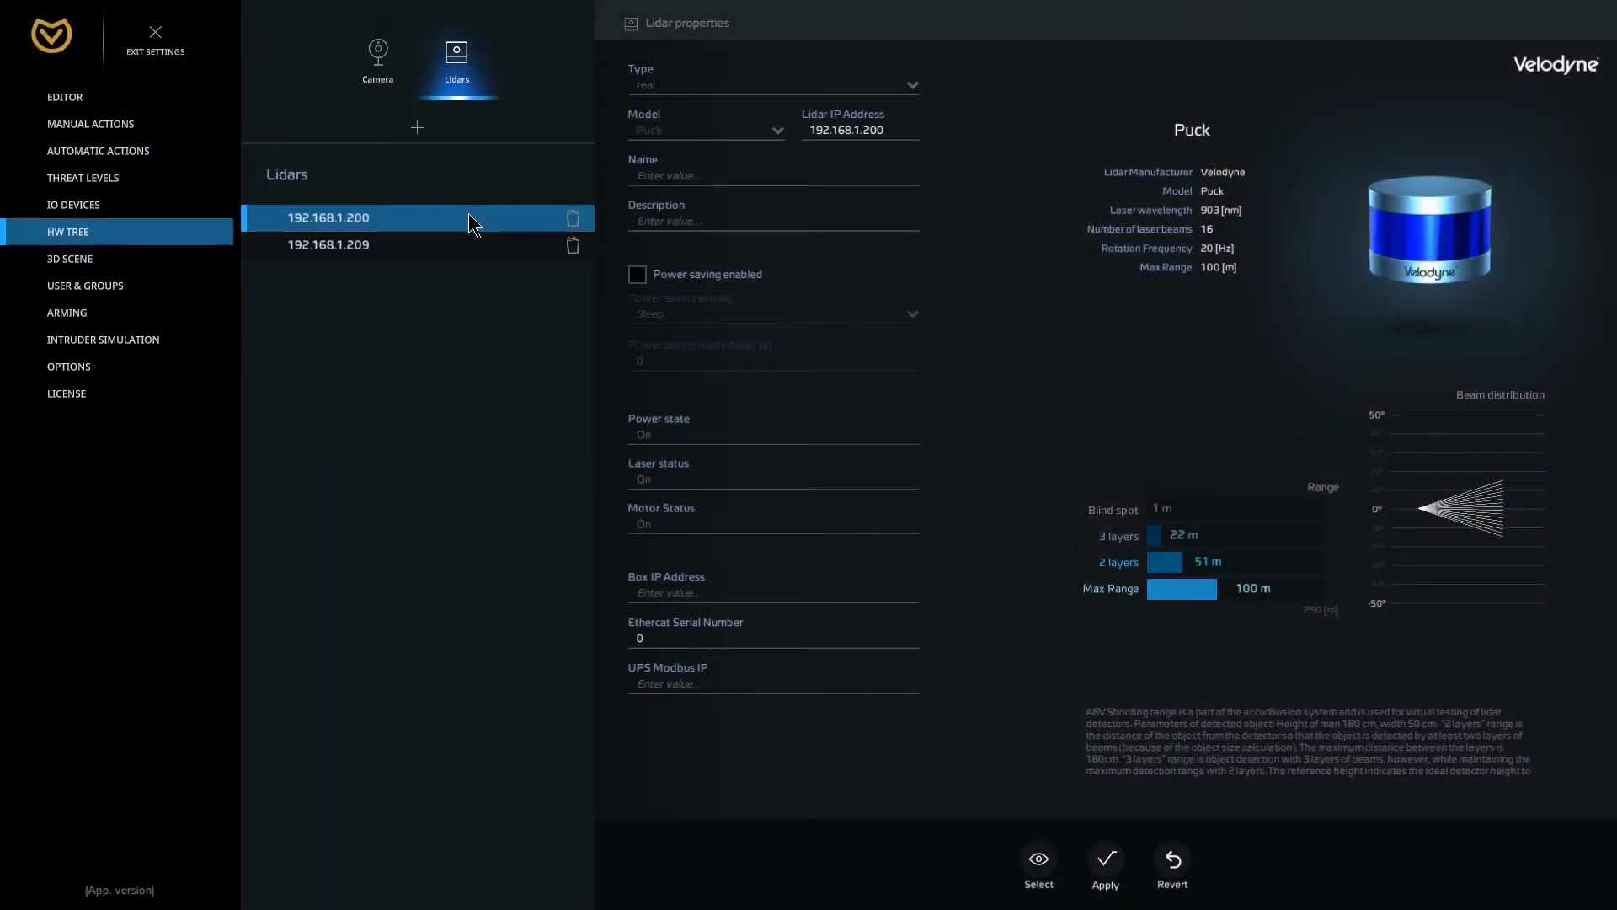
{"action": "left_click", "coordinate": [462, 248]}
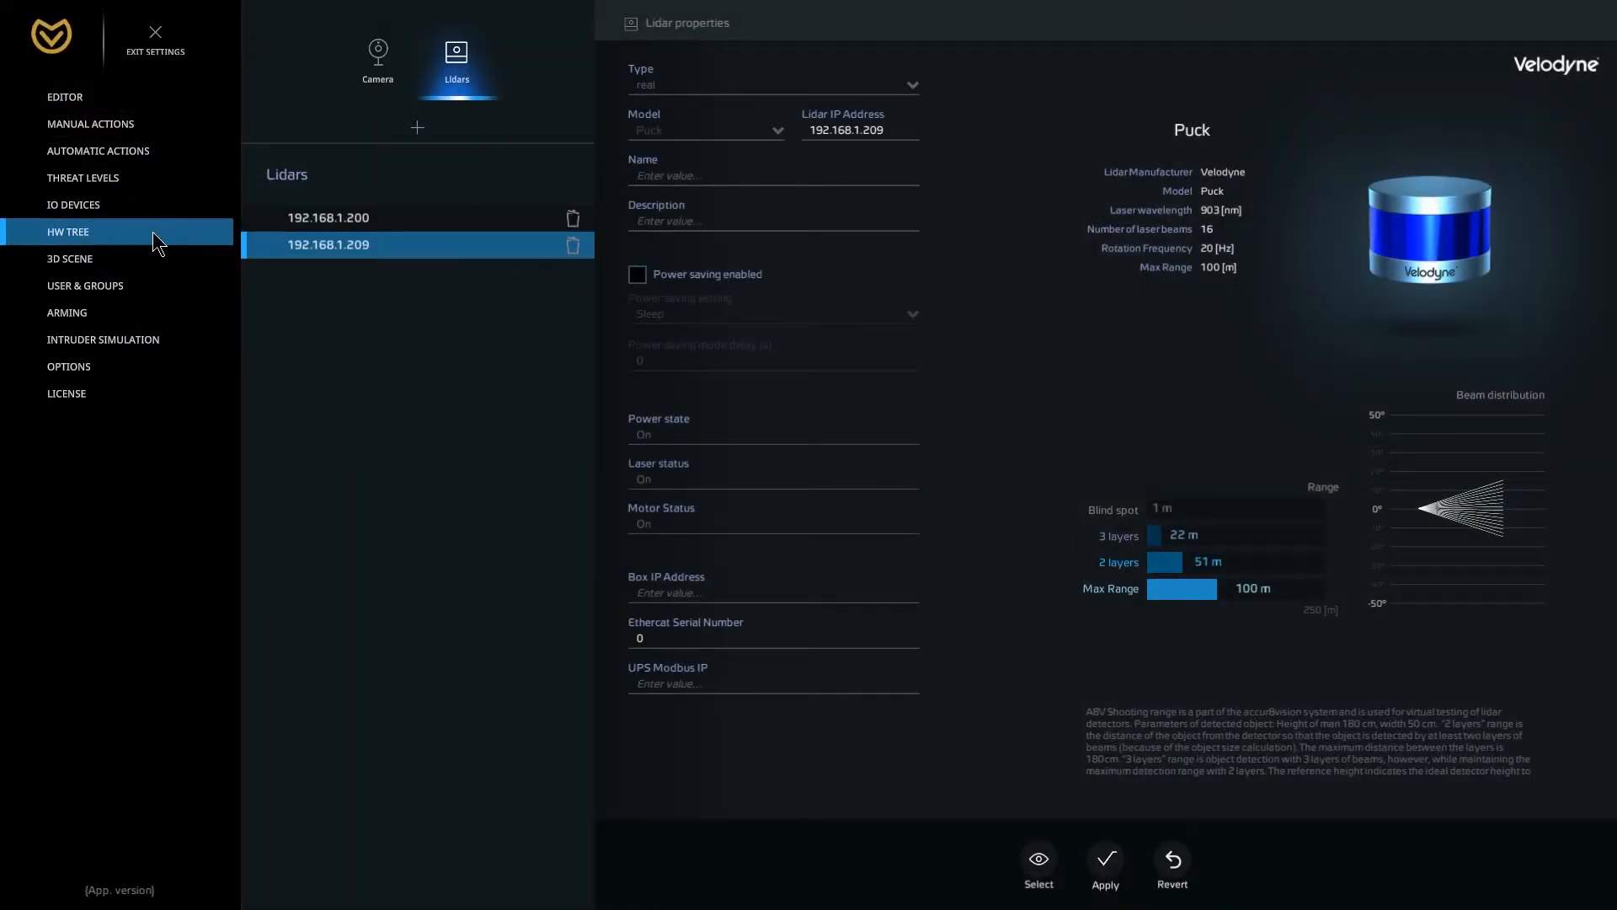
Place lidar 192.168.1.200 in the editor scene at X about -16.08, Z about -23.29, and raise it to Y about 18.41
{"action": "left_click", "coordinate": [77, 101]}
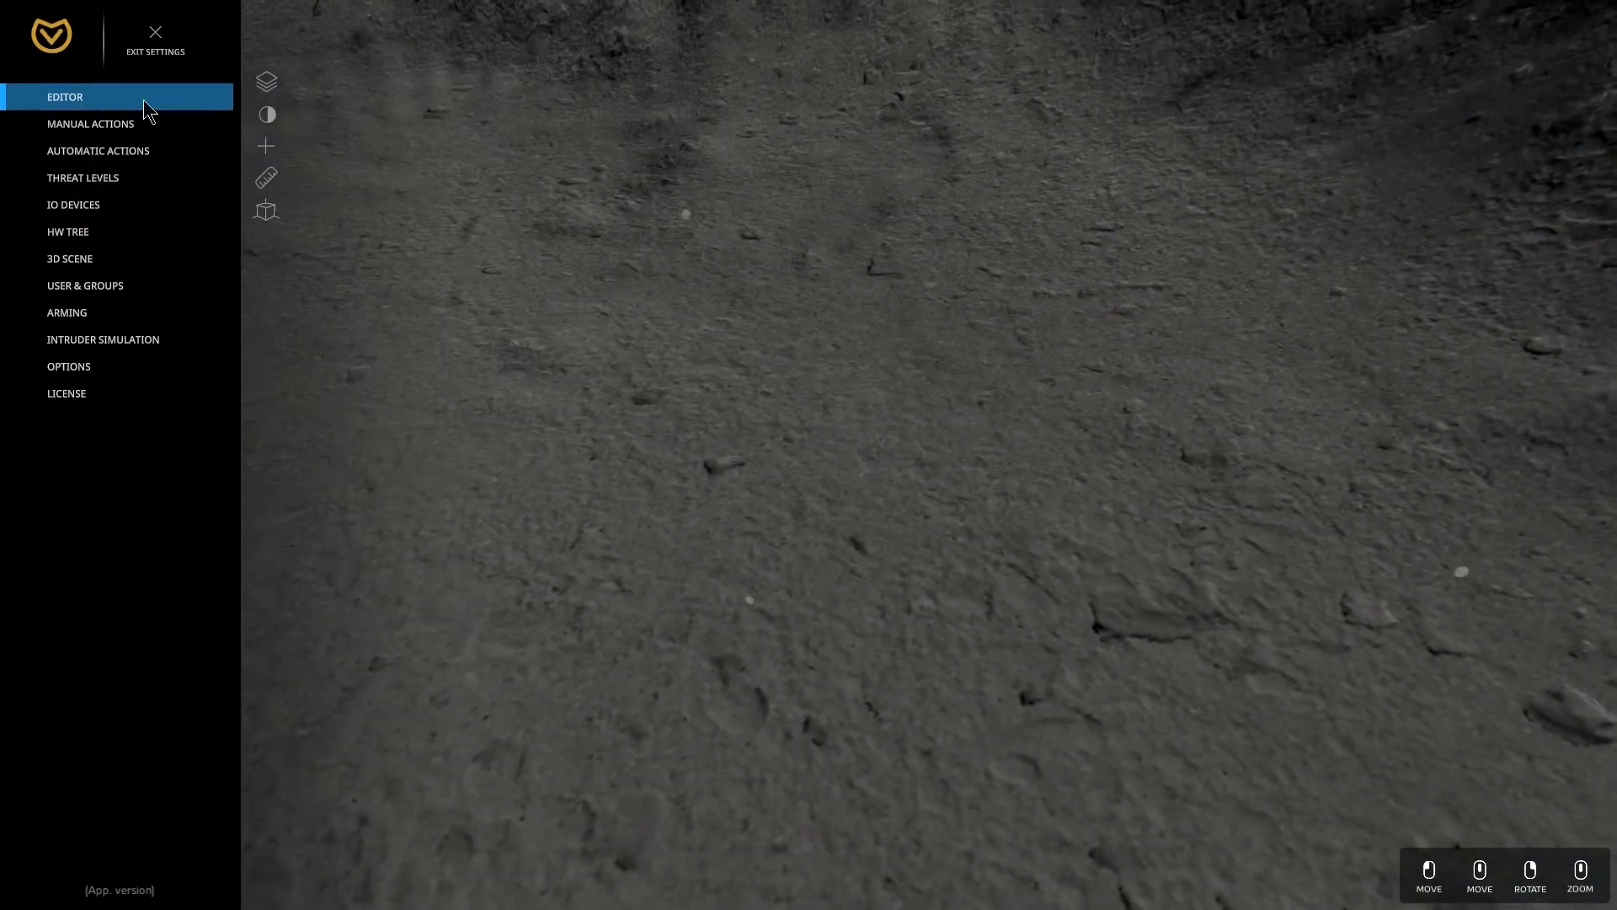
{"action": "left_click", "coordinate": [266, 147]}
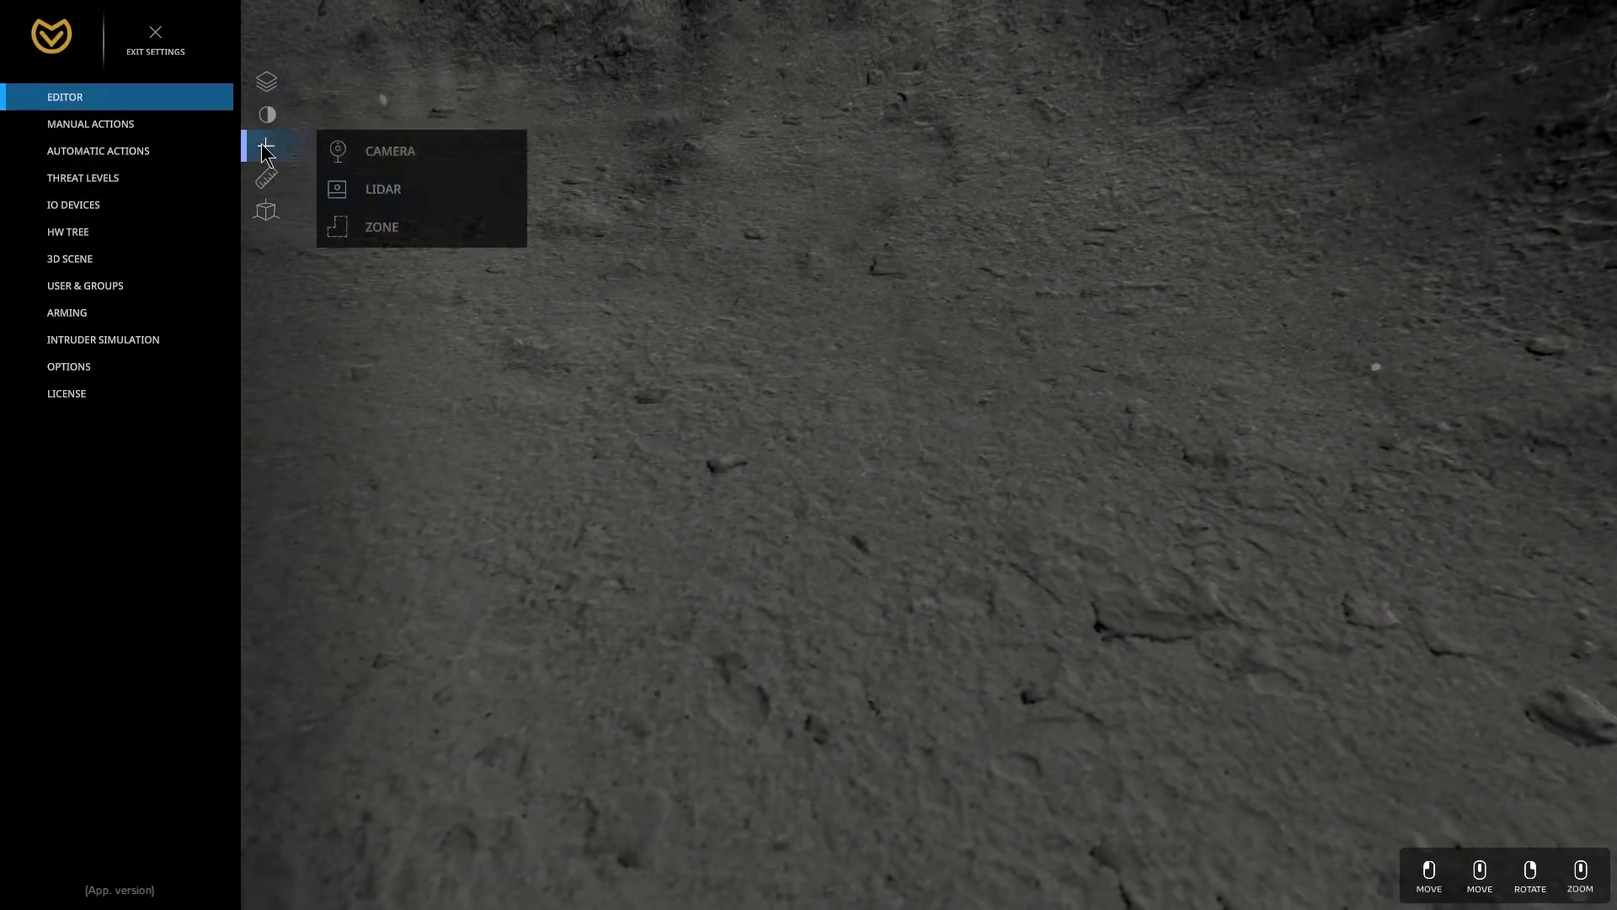
{"action": "left_click", "coordinate": [382, 190]}
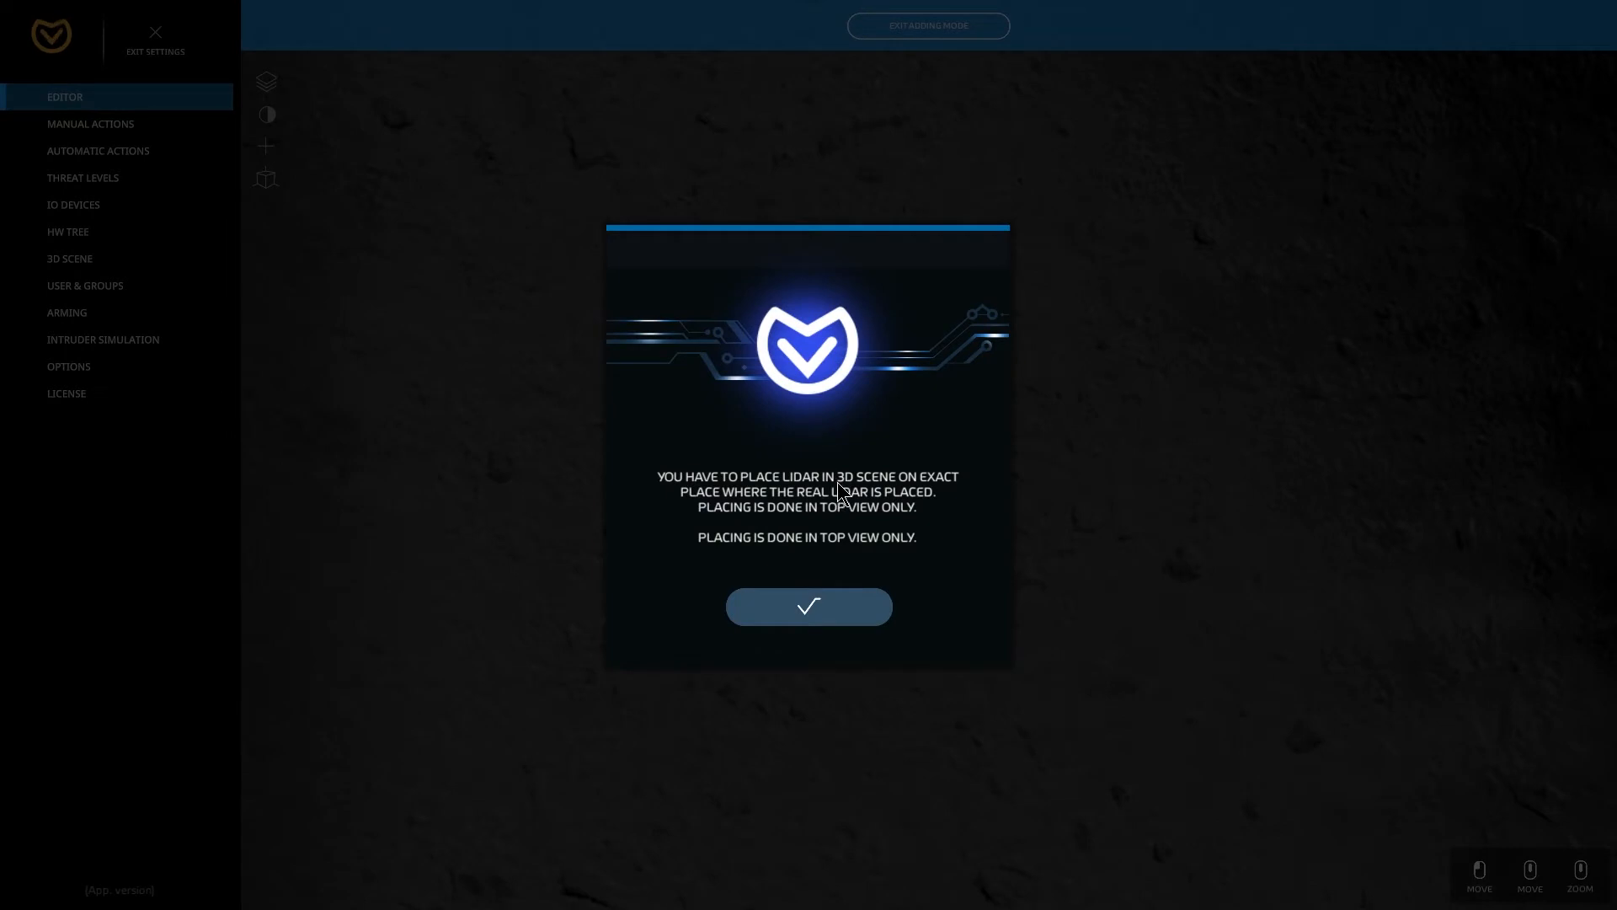
{"action": "left_click", "coordinate": [816, 618]}
{"action": "left_click", "coordinate": [780, 541]}
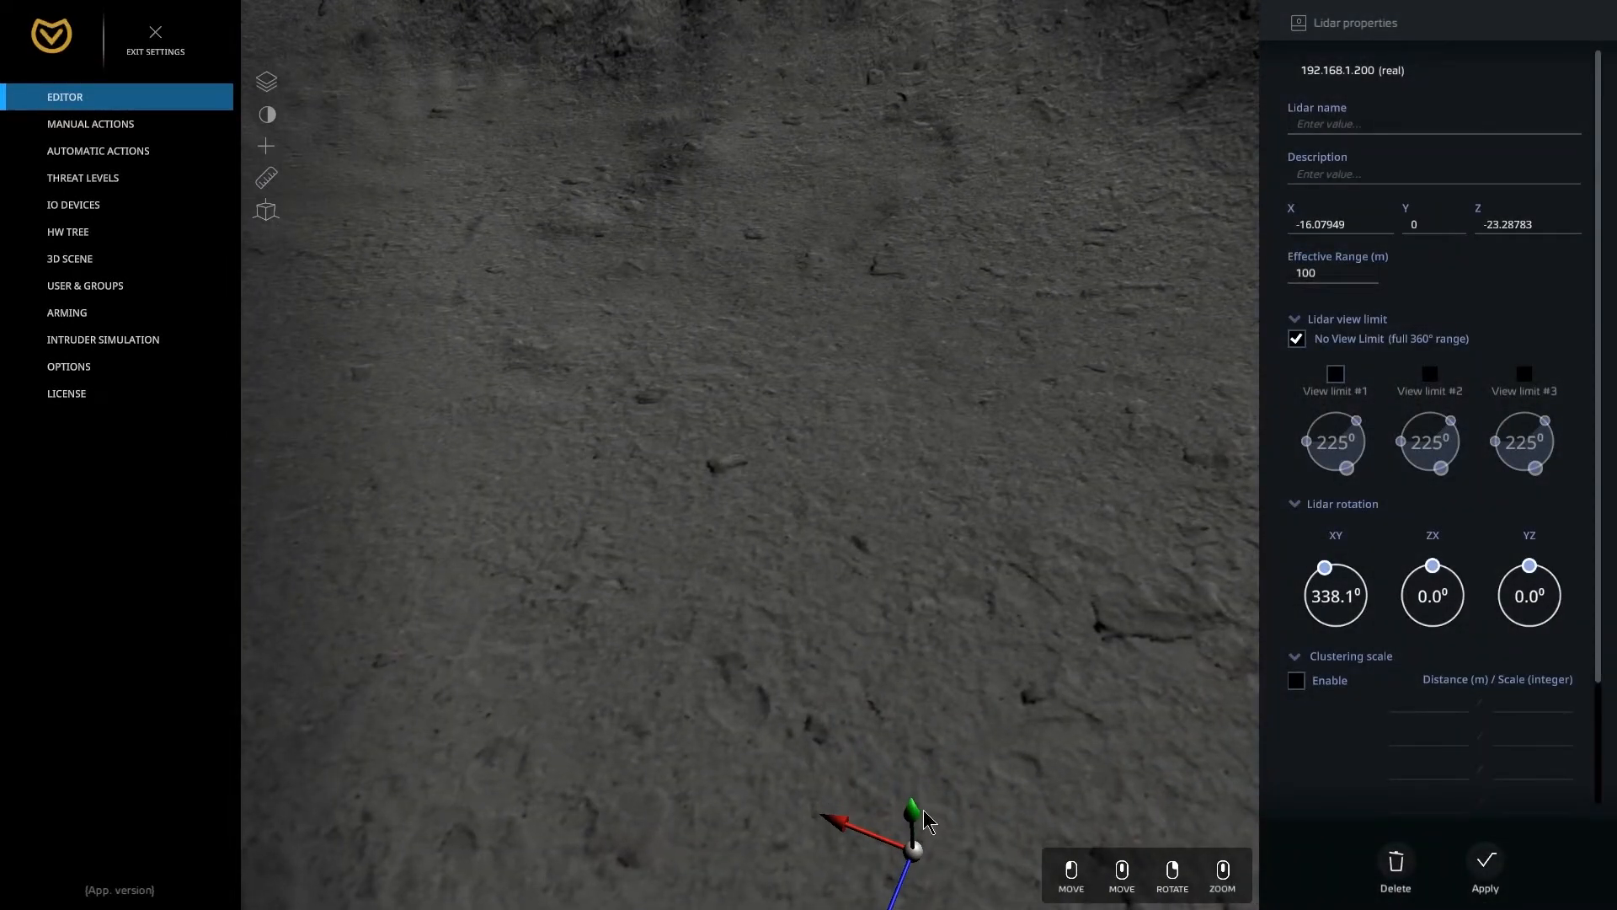
{"action": "left_click_drag", "start_coordinate": [857, 316], "coordinate": [851, 295]}
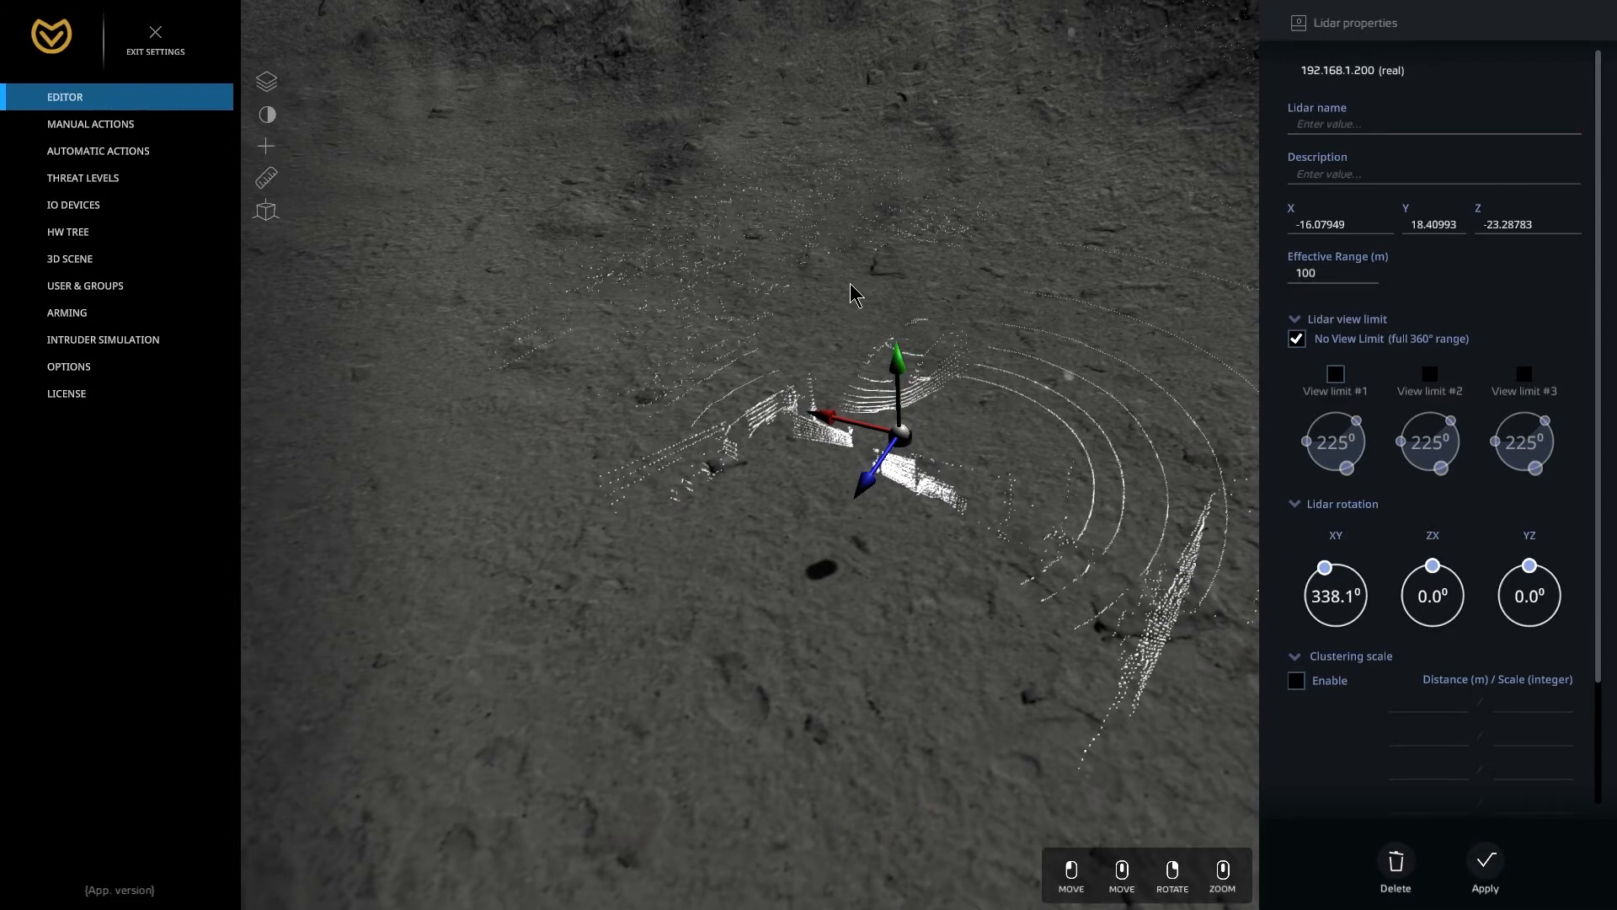
Place lidar 192.168.1.209 in the scene at X about -11.57, Z about -23.62, and raise it to Y about 16.63
{"action": "left_click", "coordinate": [279, 152]}
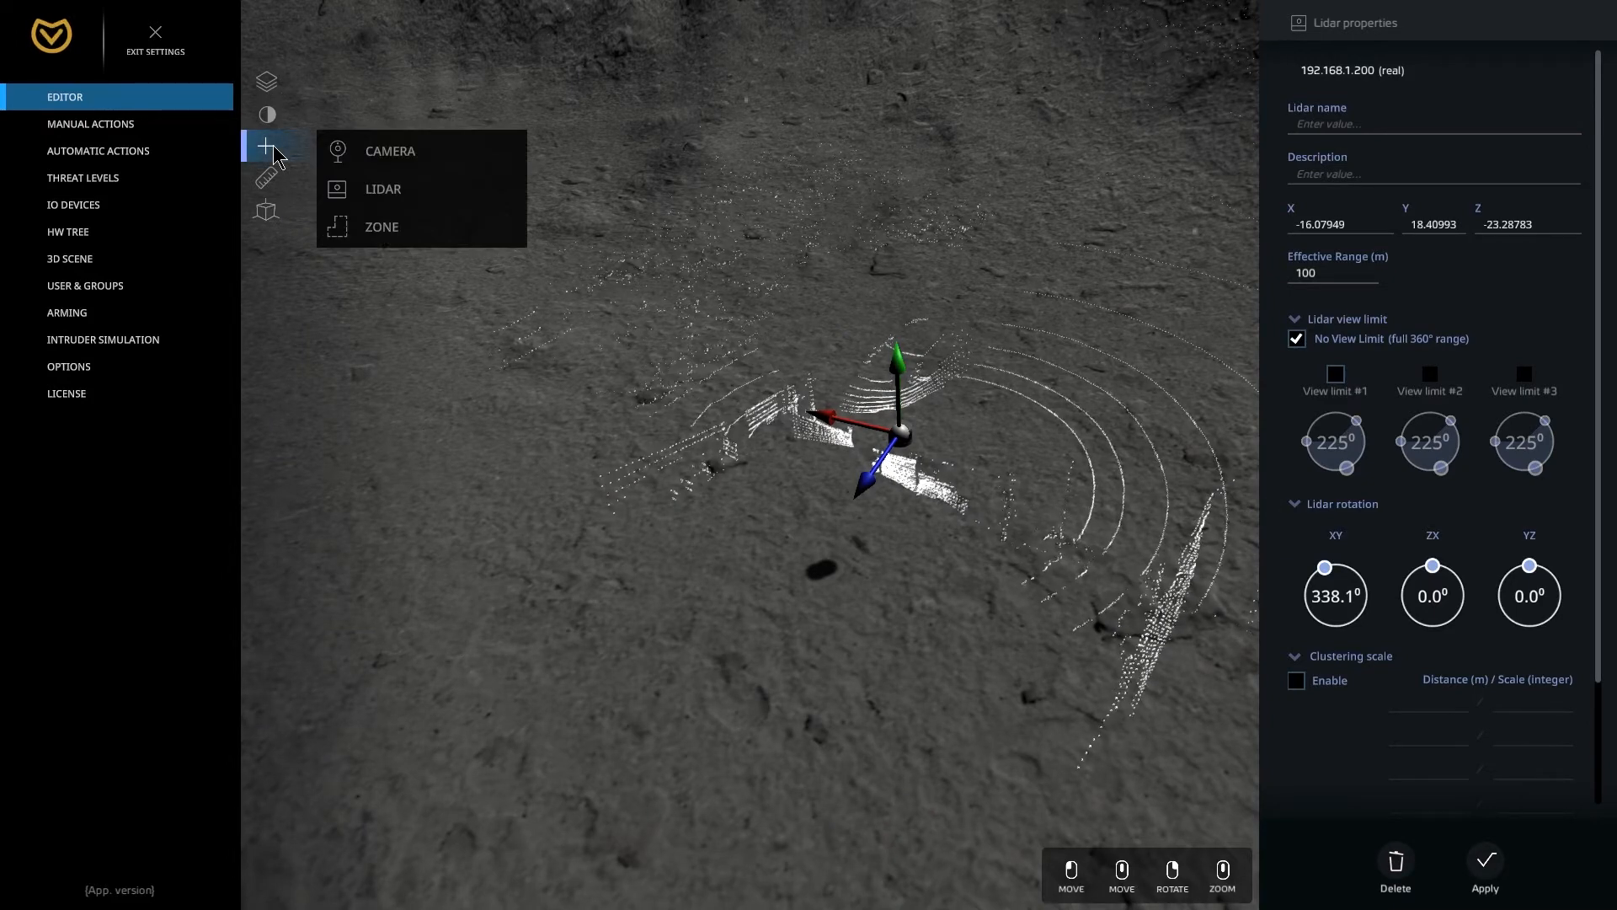
{"action": "left_click", "coordinate": [426, 189]}
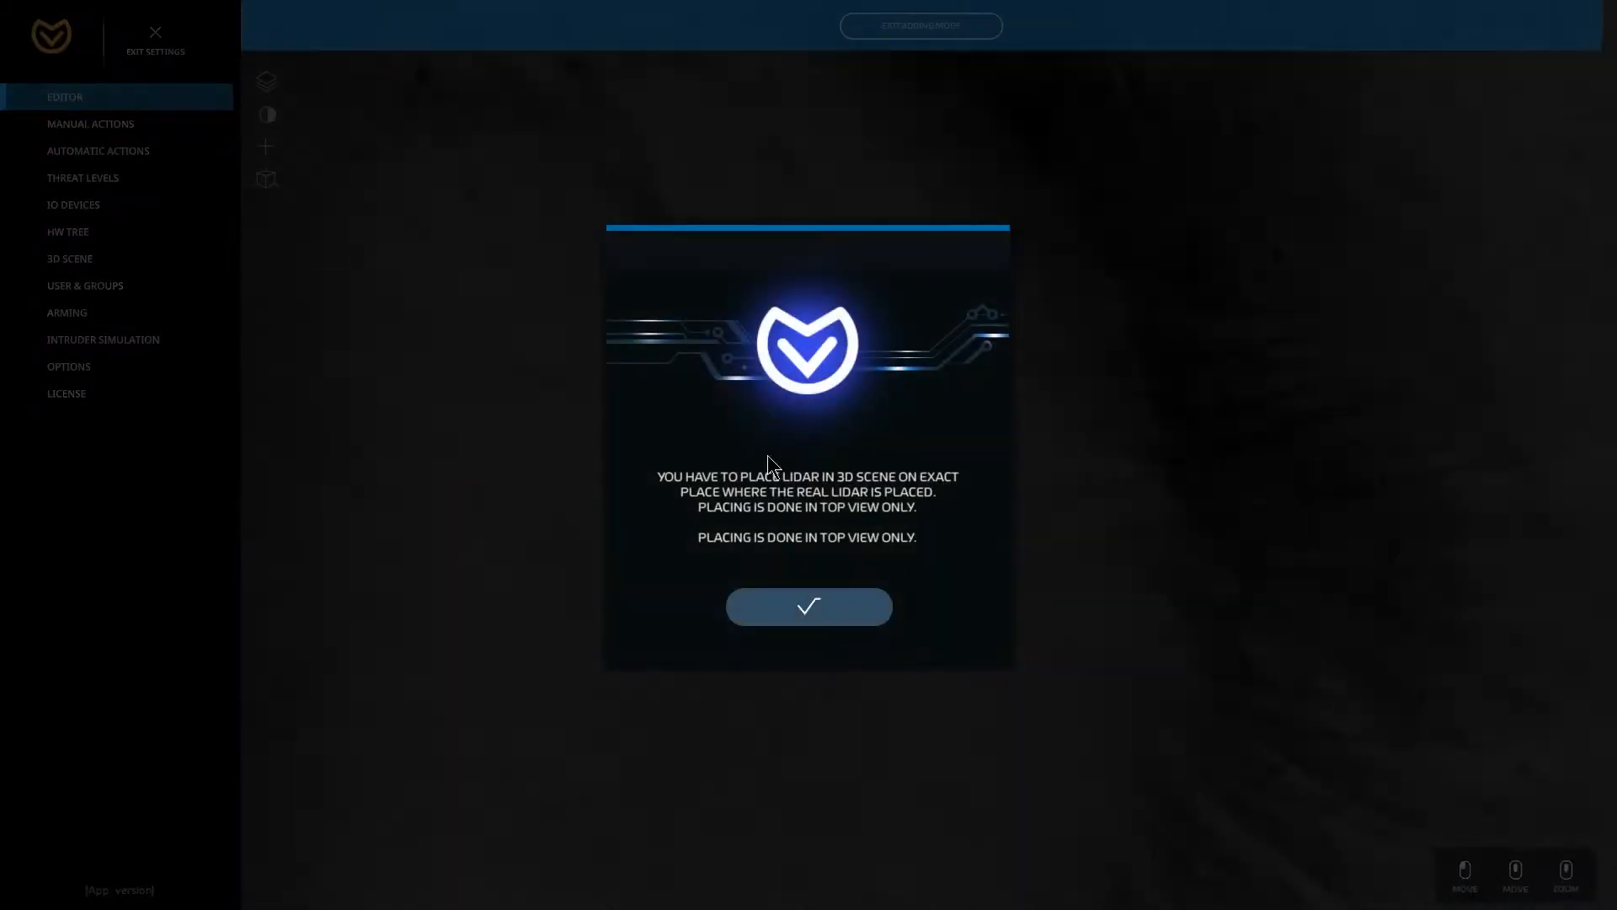
{"action": "left_click", "coordinate": [829, 619]}
{"action": "left_click", "coordinate": [630, 526]}
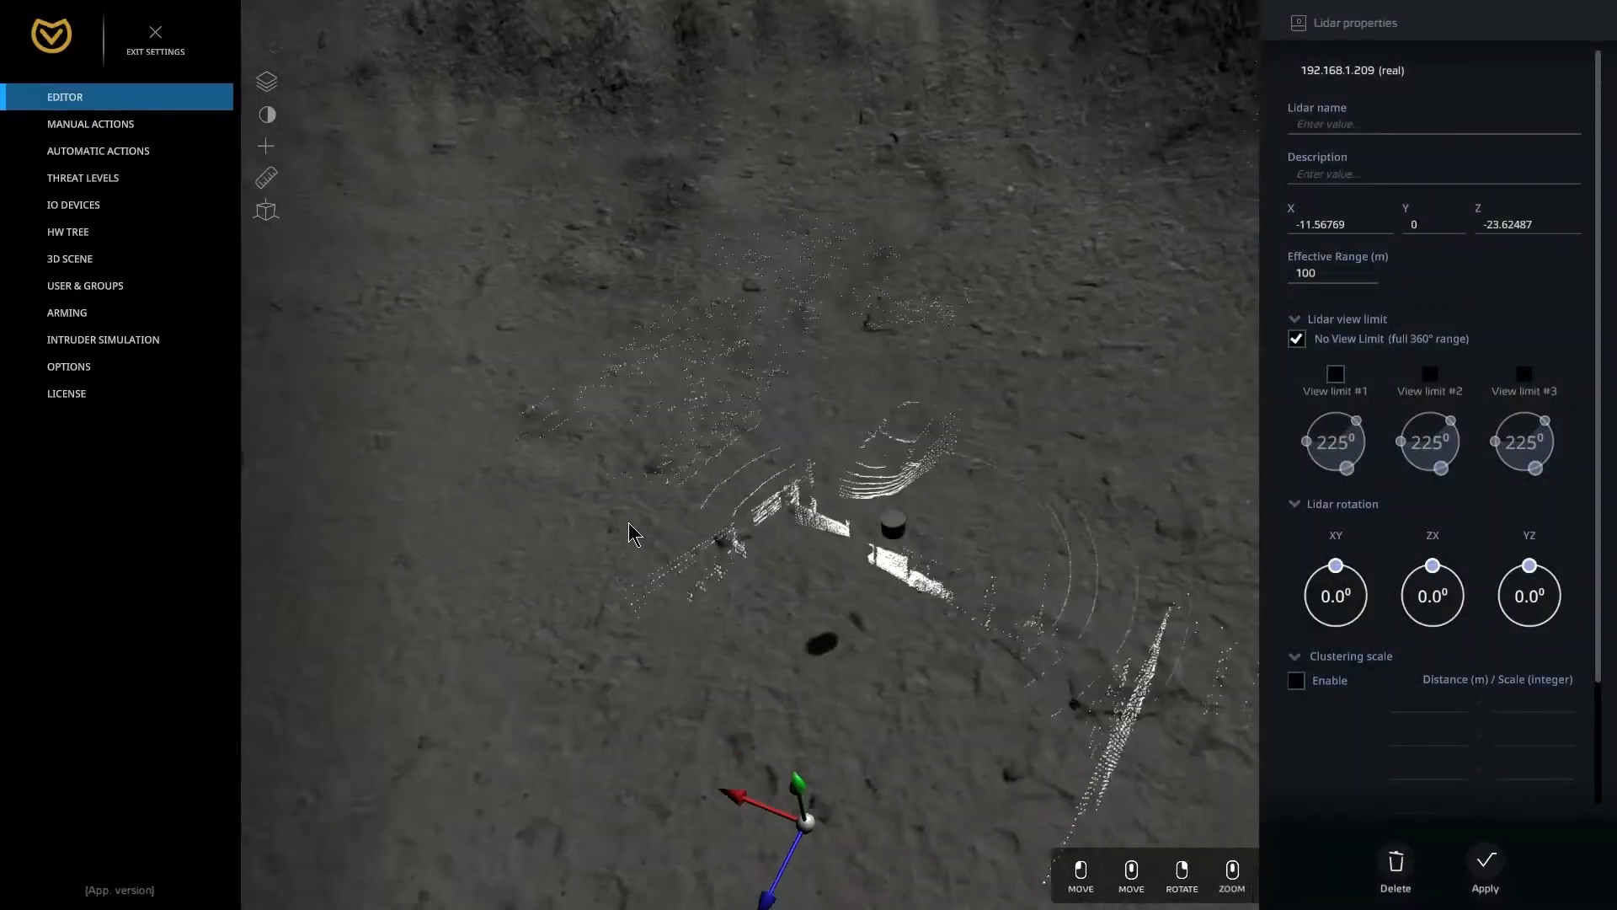
{"action": "mouse_move", "coordinate": [752, 339]}
{"action": "left_mouse_down"}
{"action": "mouse_move", "coordinate": [749, 305]}
{"action": "mouse_move", "coordinate": [761, 342]}
{"action": "left_mouse_up"}
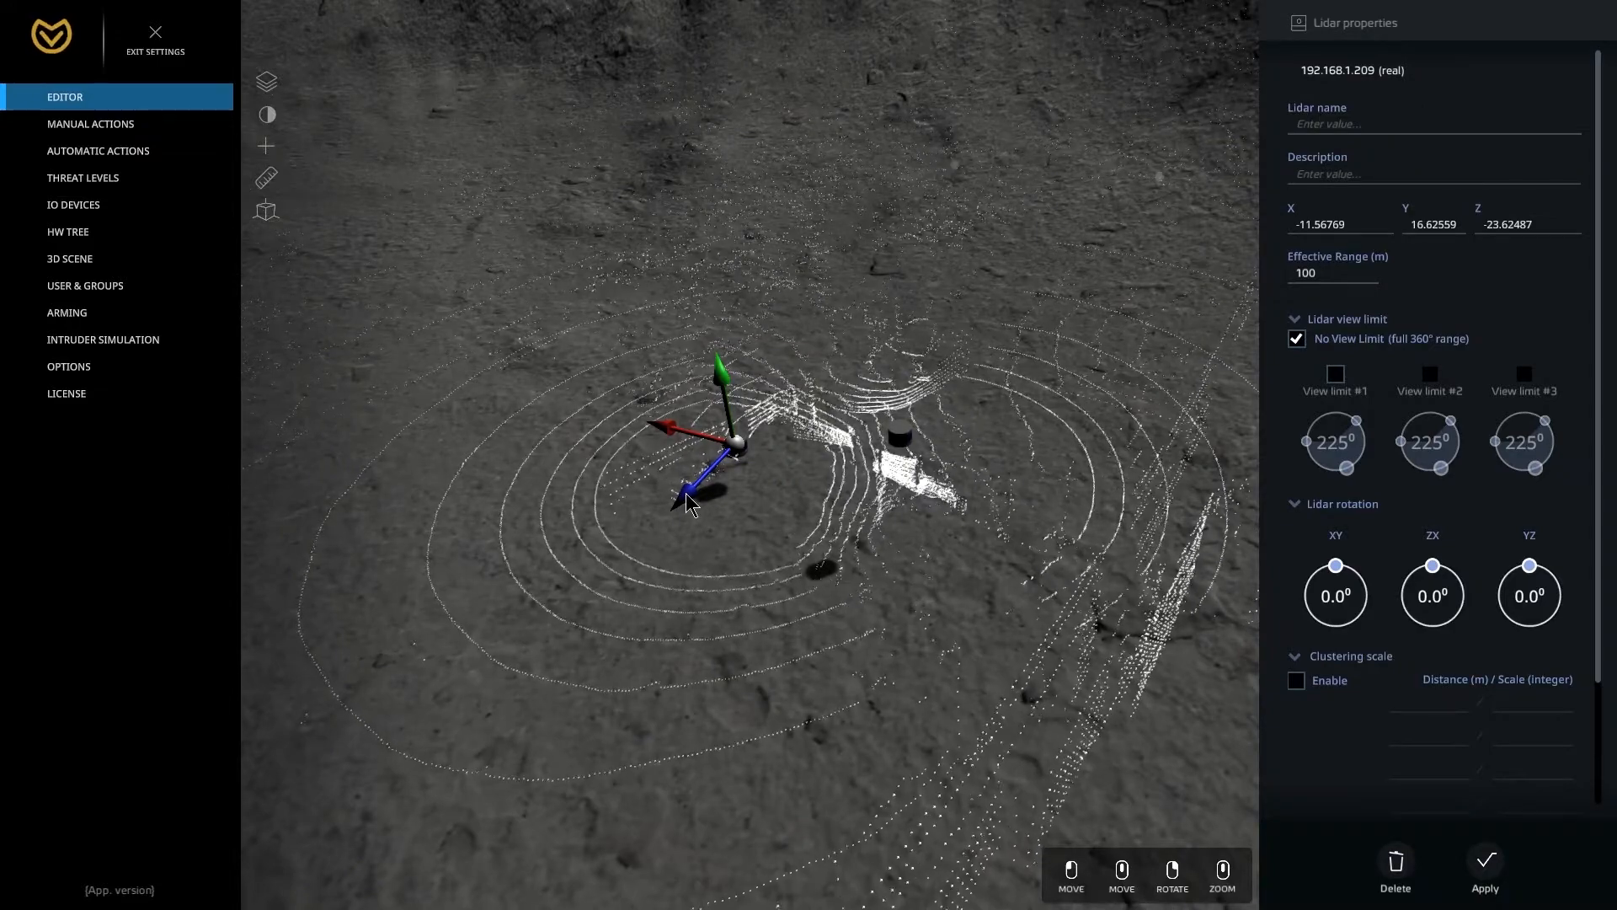
Move lidar 192.168.1.209 to about X -19.53, Y 16.70, Z -29.26 and lidar 192.168.1.200 to about X -10.28, Y 16.92, Z -17.75
{"action": "left_click_drag", "start_coordinate": [690, 500], "coordinate": [800, 341]}
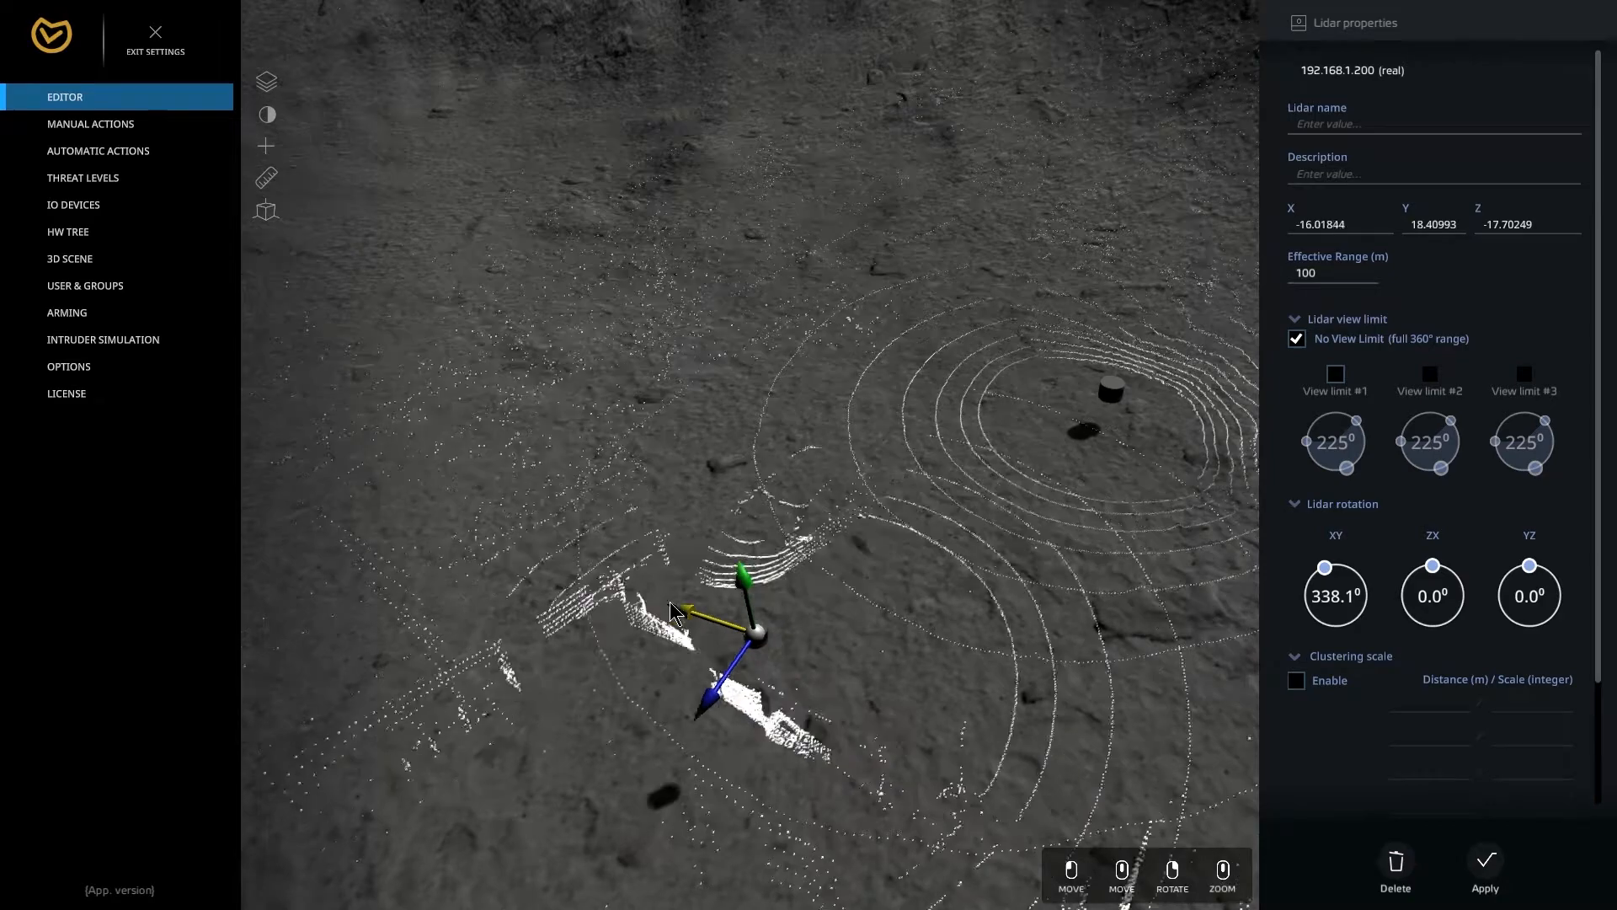
{"action": "left_click_drag", "start_coordinate": [418, 448], "coordinate": [476, 563]}
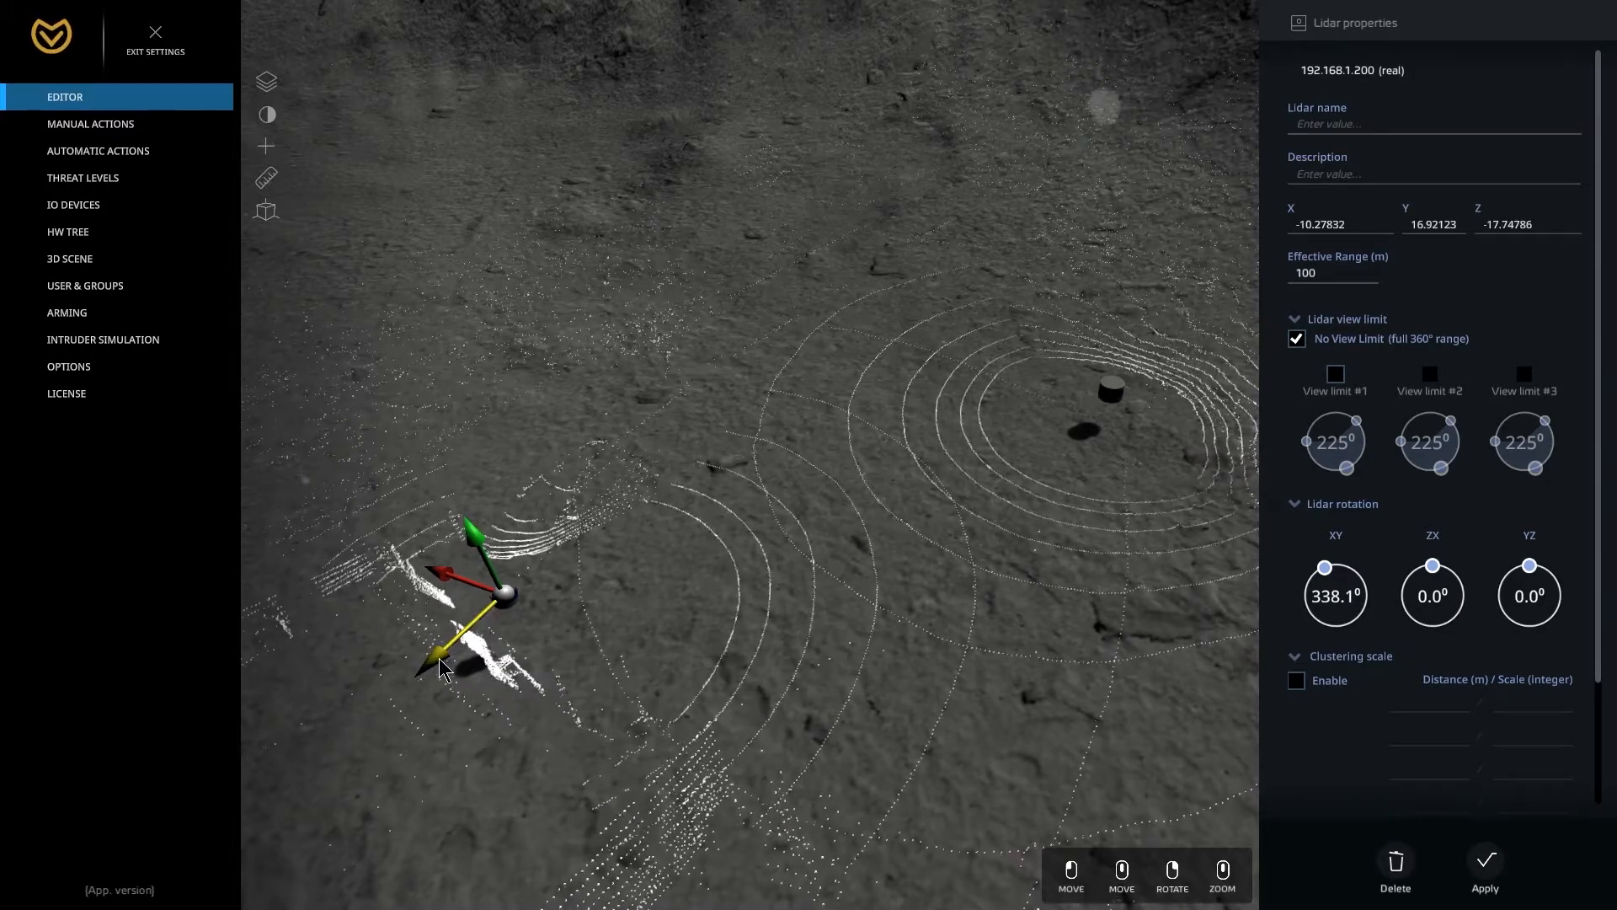
{"action": "mouse_move", "coordinate": [1124, 315]}
{"action": "left_mouse_down"}
{"action": "mouse_move", "coordinate": [1124, 331]}
{"action": "mouse_move", "coordinate": [1117, 313]}
{"action": "left_mouse_up"}
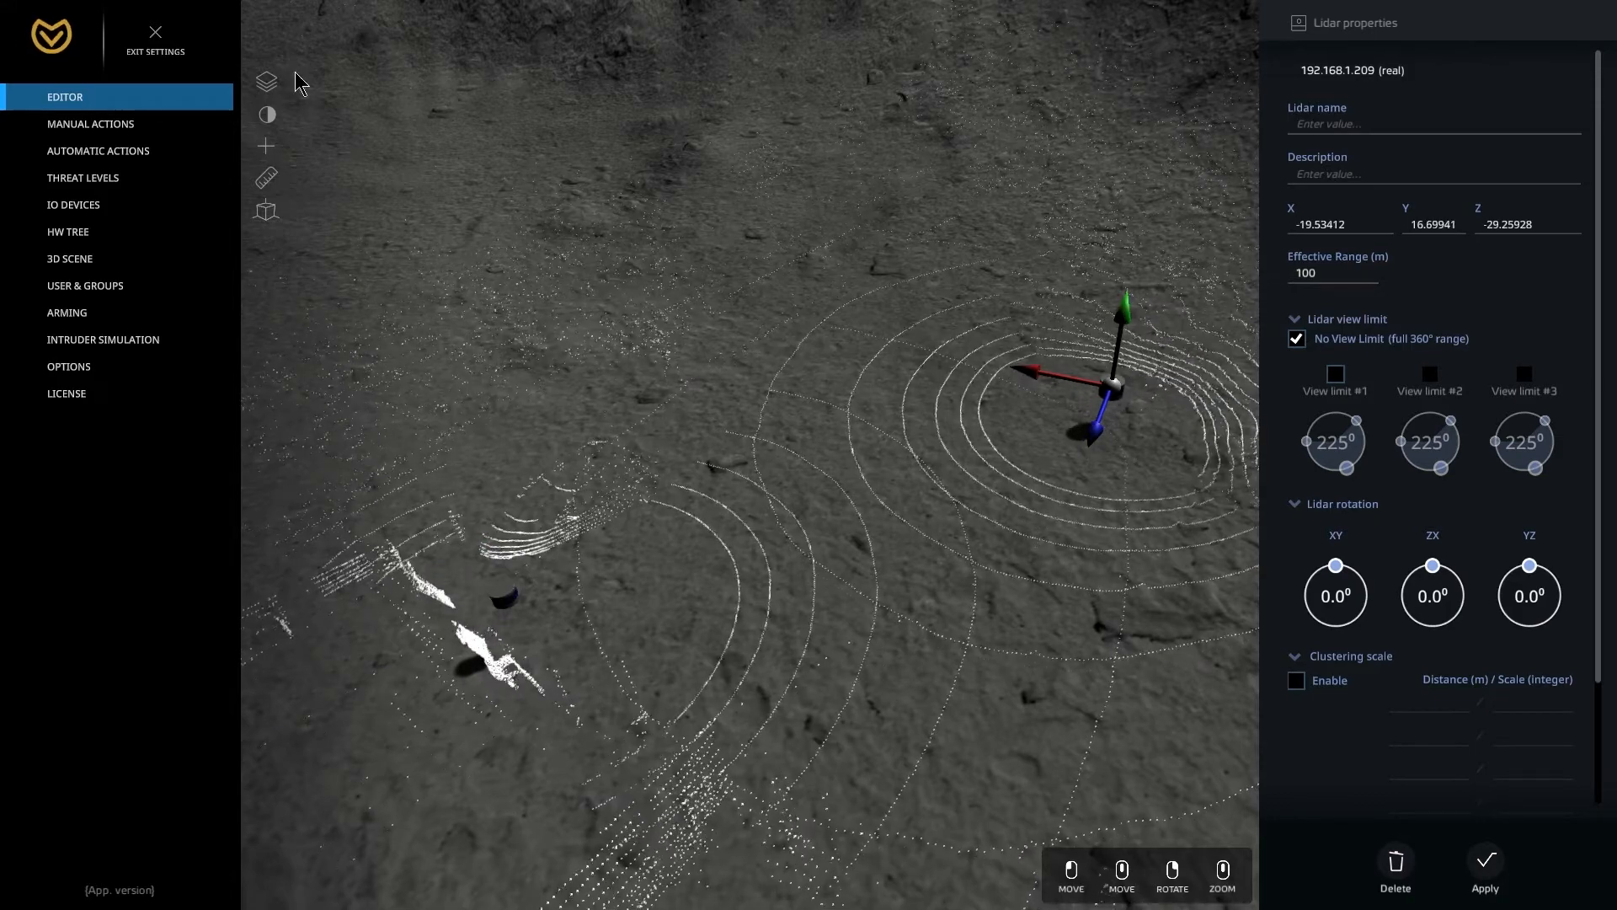
Show the moving points layer and deselect the lidar to view moving points between the two lidars
{"action": "left_click", "coordinate": [266, 82]}
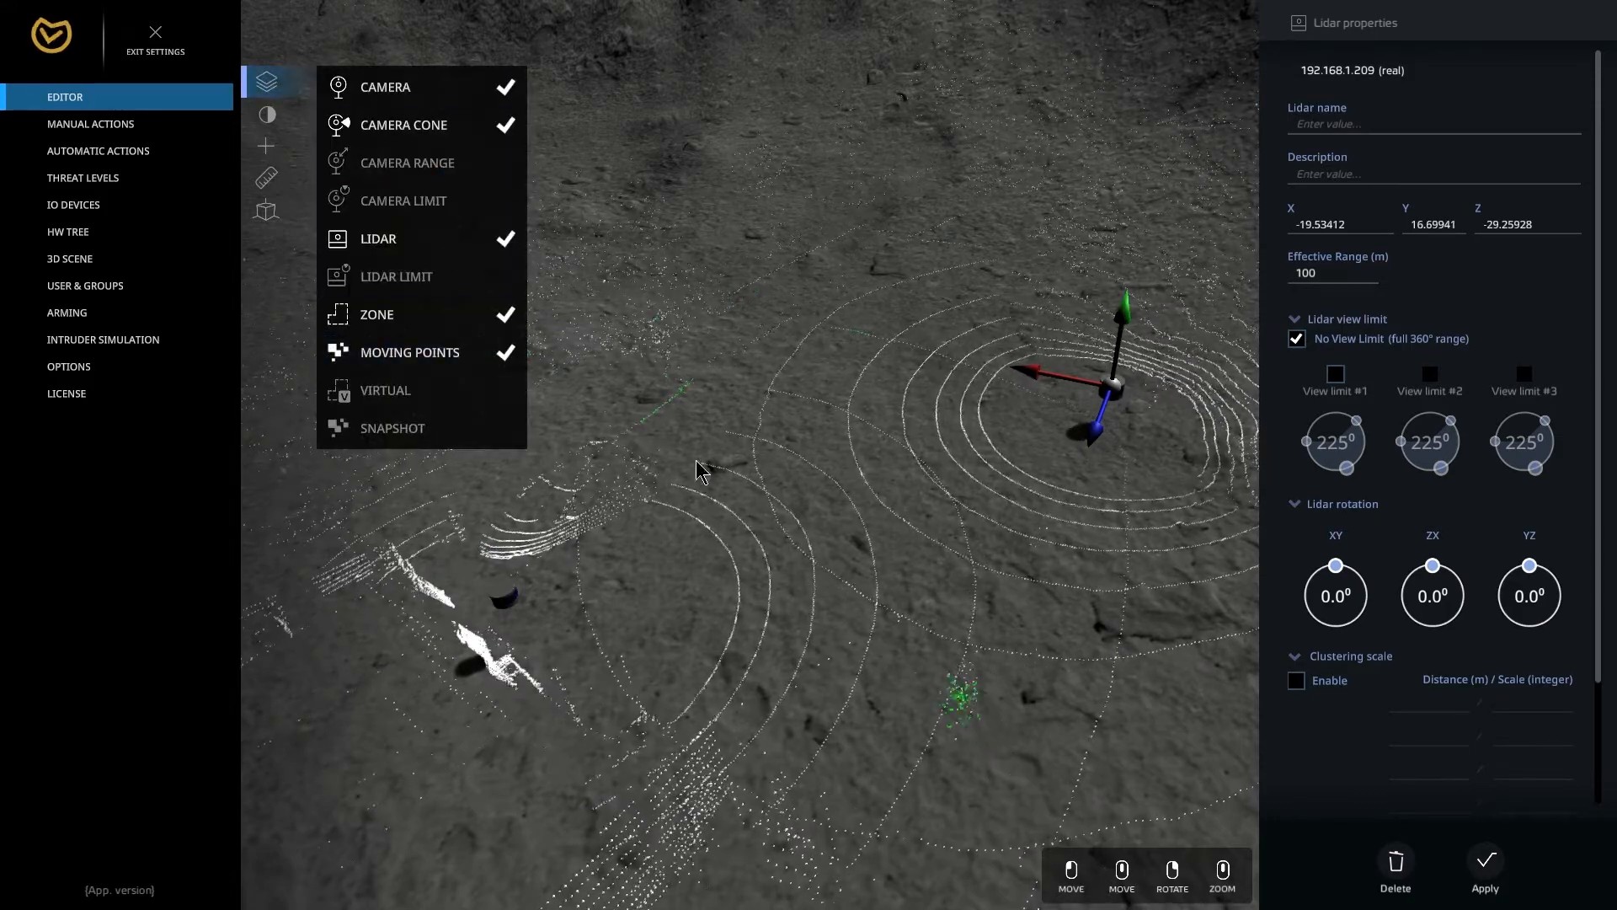
{"action": "left_click", "coordinate": [955, 624]}
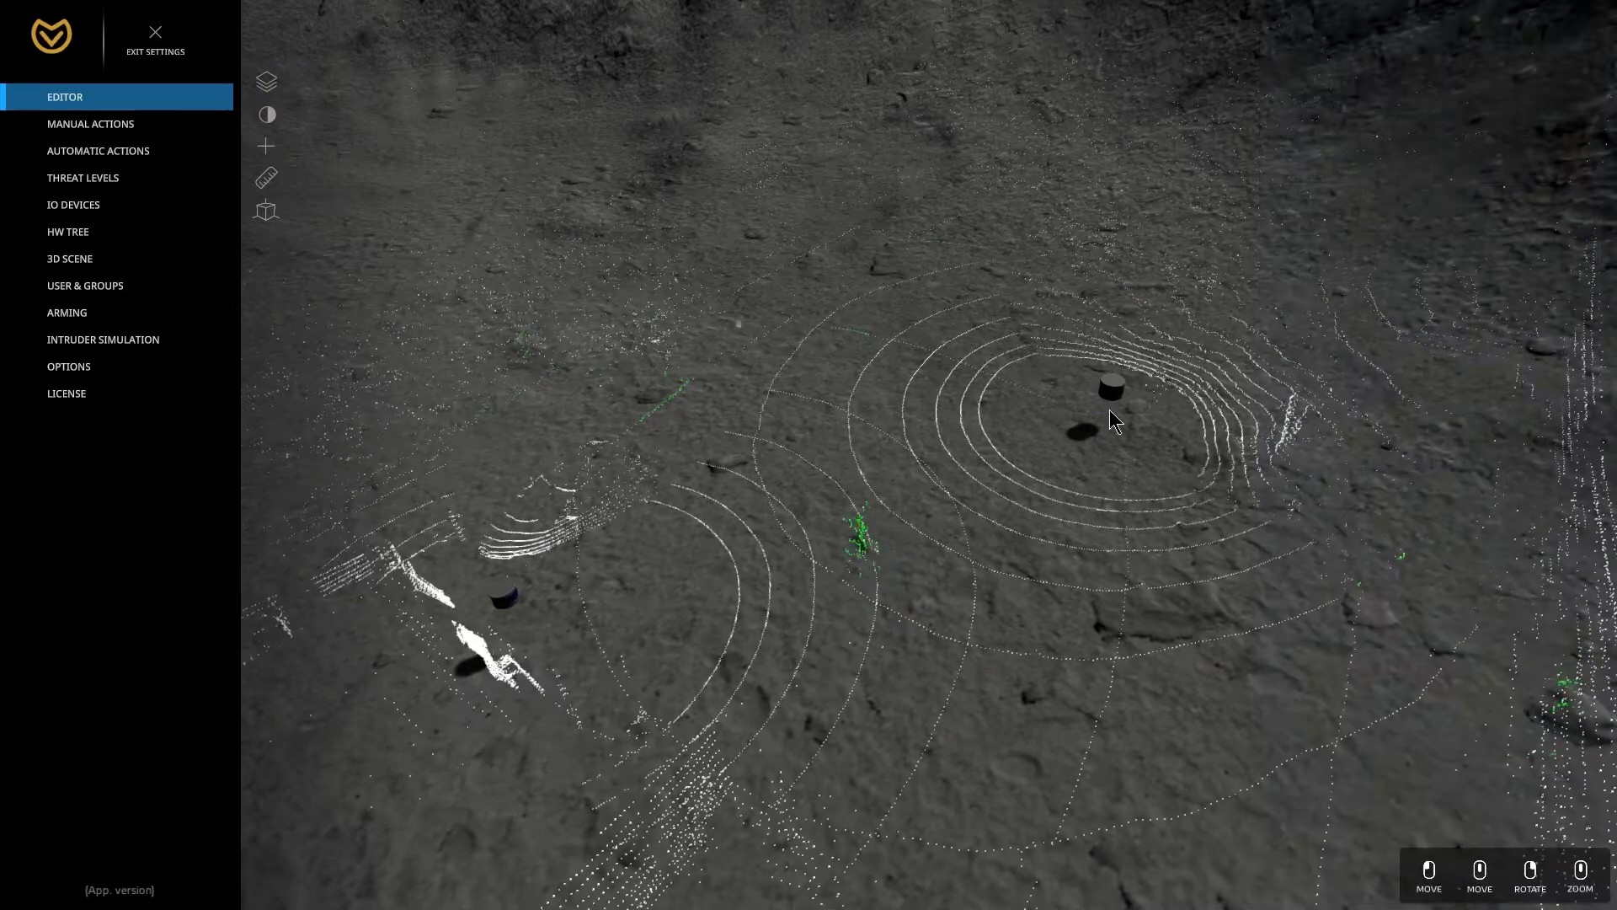
{"action": "left_click_drag", "start_coordinate": [845, 451], "coordinate": [864, 484]}
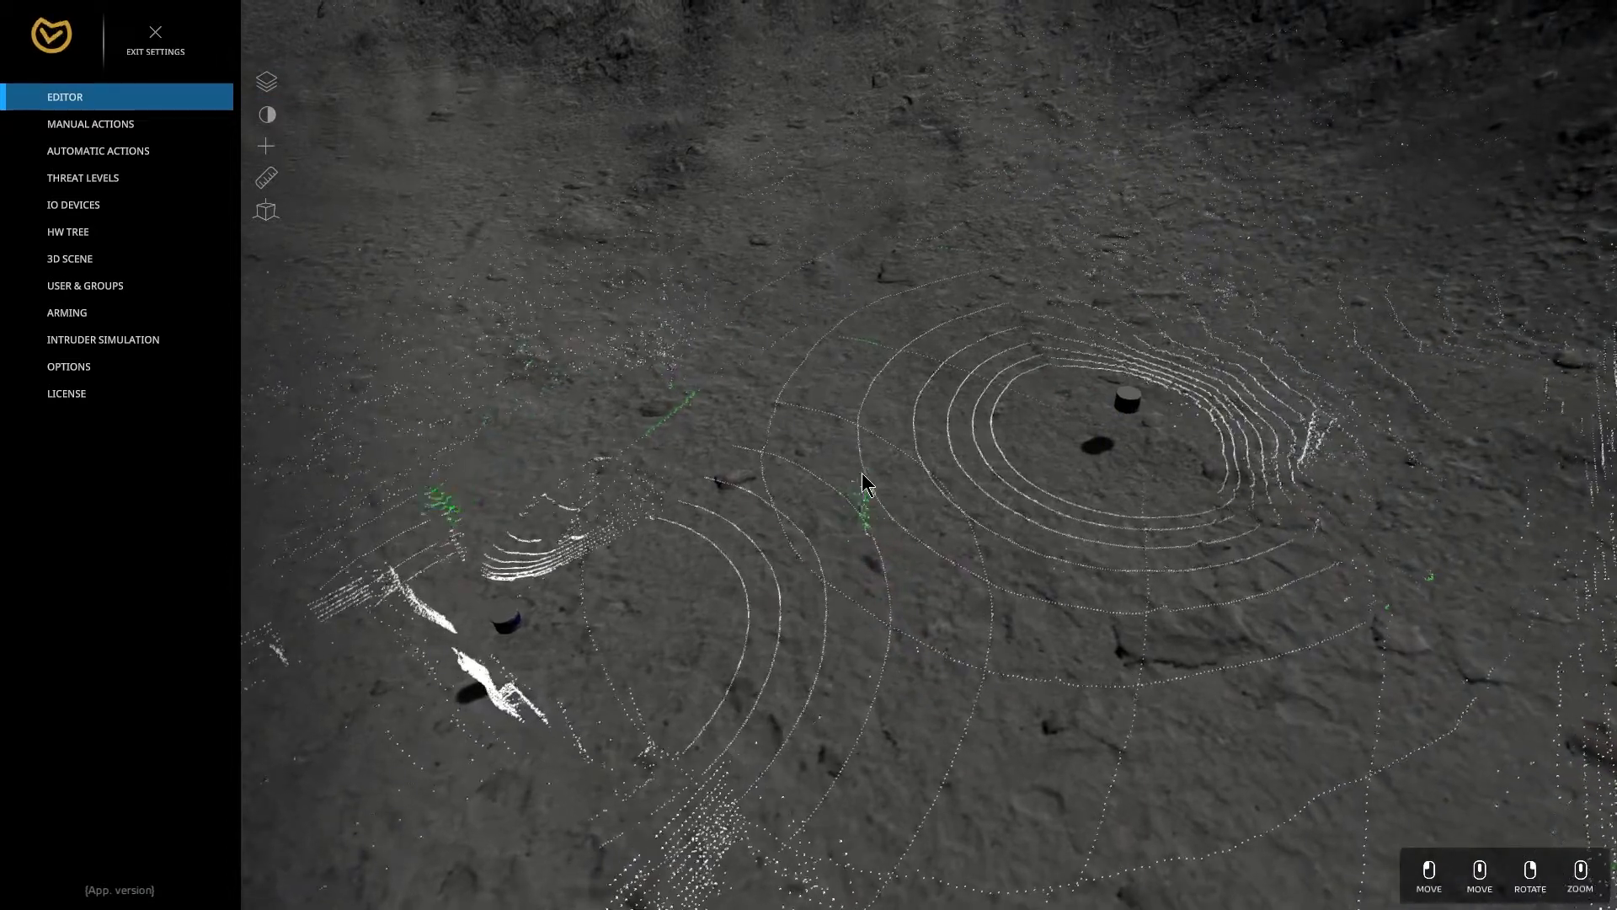
Move lidar 192.168.1.209 to Z about -28.99 and shift it slightly along X to bring the moving points together
{"action": "left_click", "coordinate": [1129, 400]}
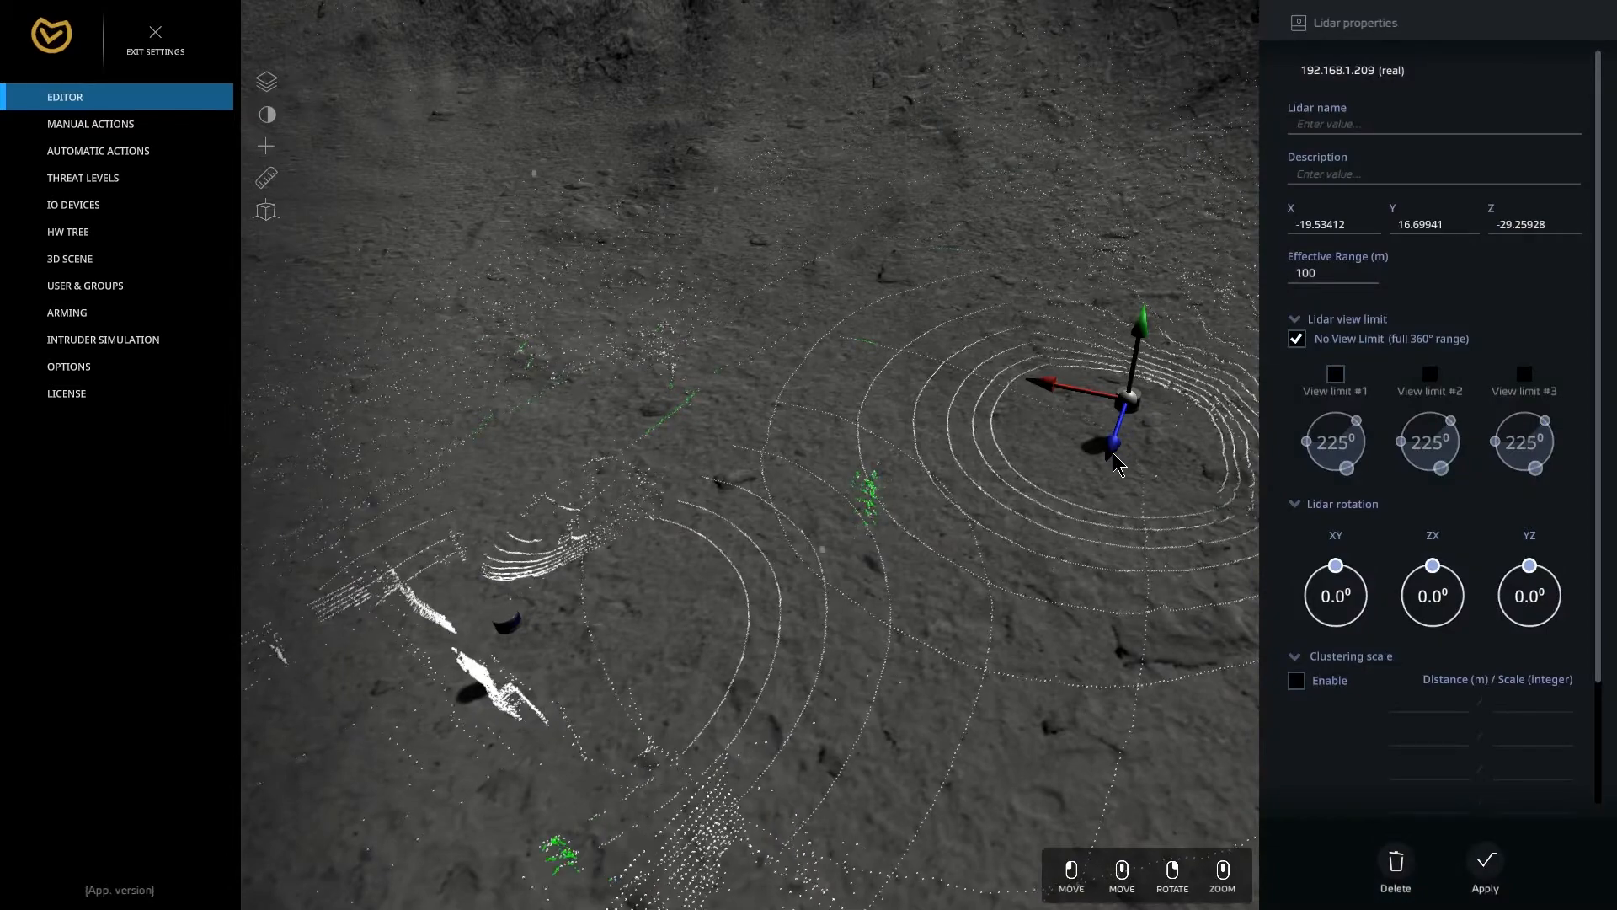
{"action": "left_click_drag", "start_coordinate": [1113, 453], "coordinate": [1097, 469]}
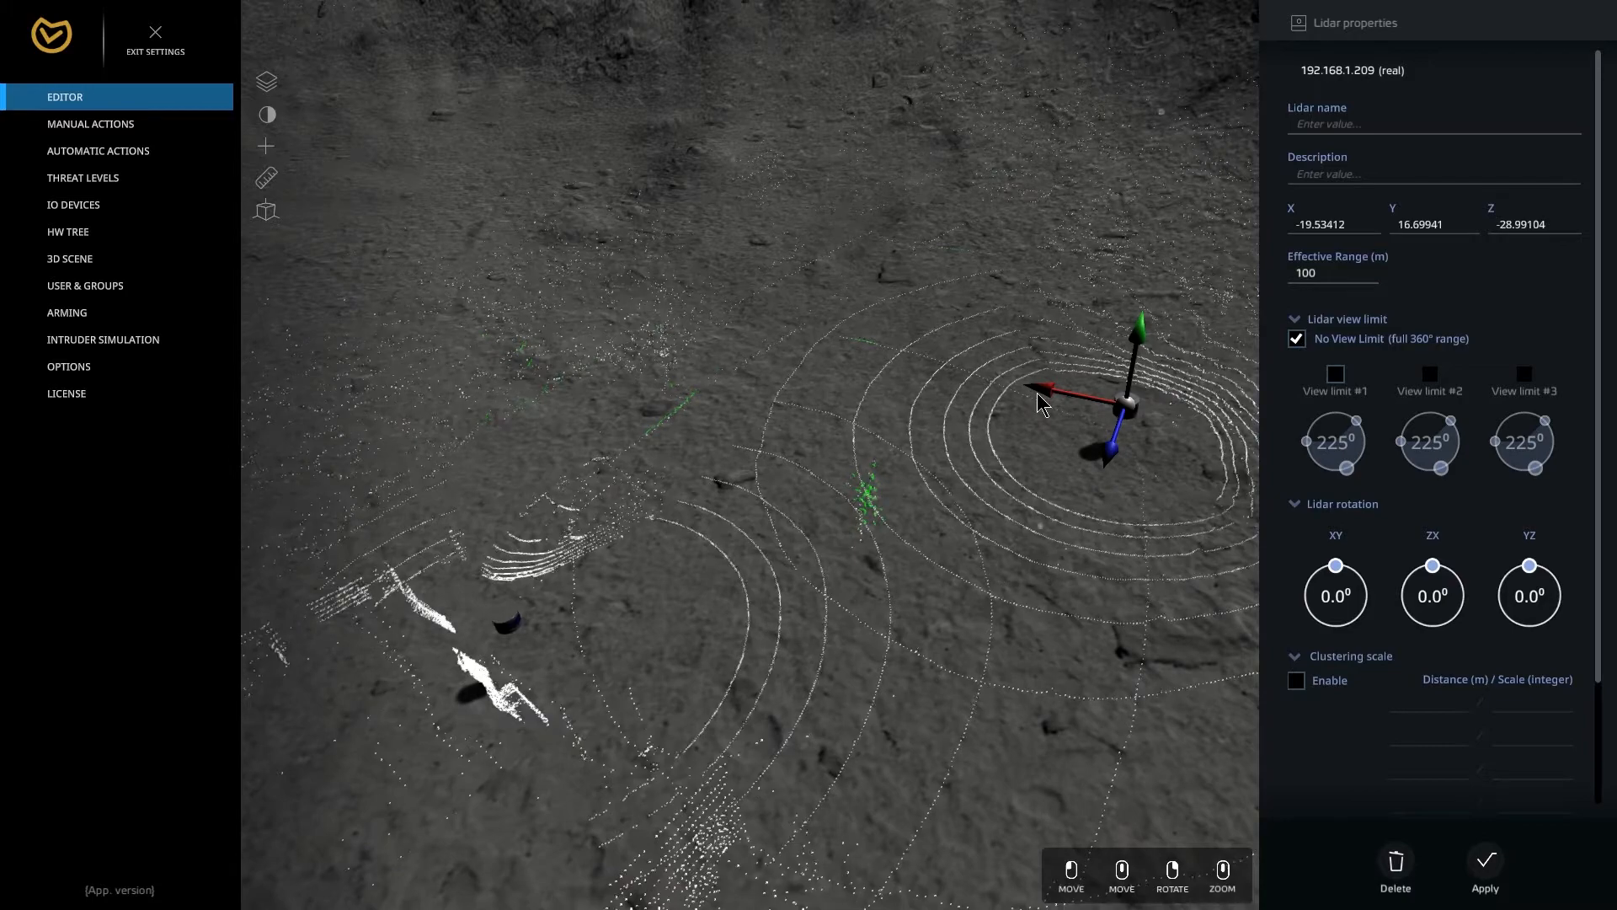
{"action": "left_click_drag", "start_coordinate": [1044, 396], "coordinate": [1058, 404]}
{"action": "left_click", "coordinate": [933, 561]}
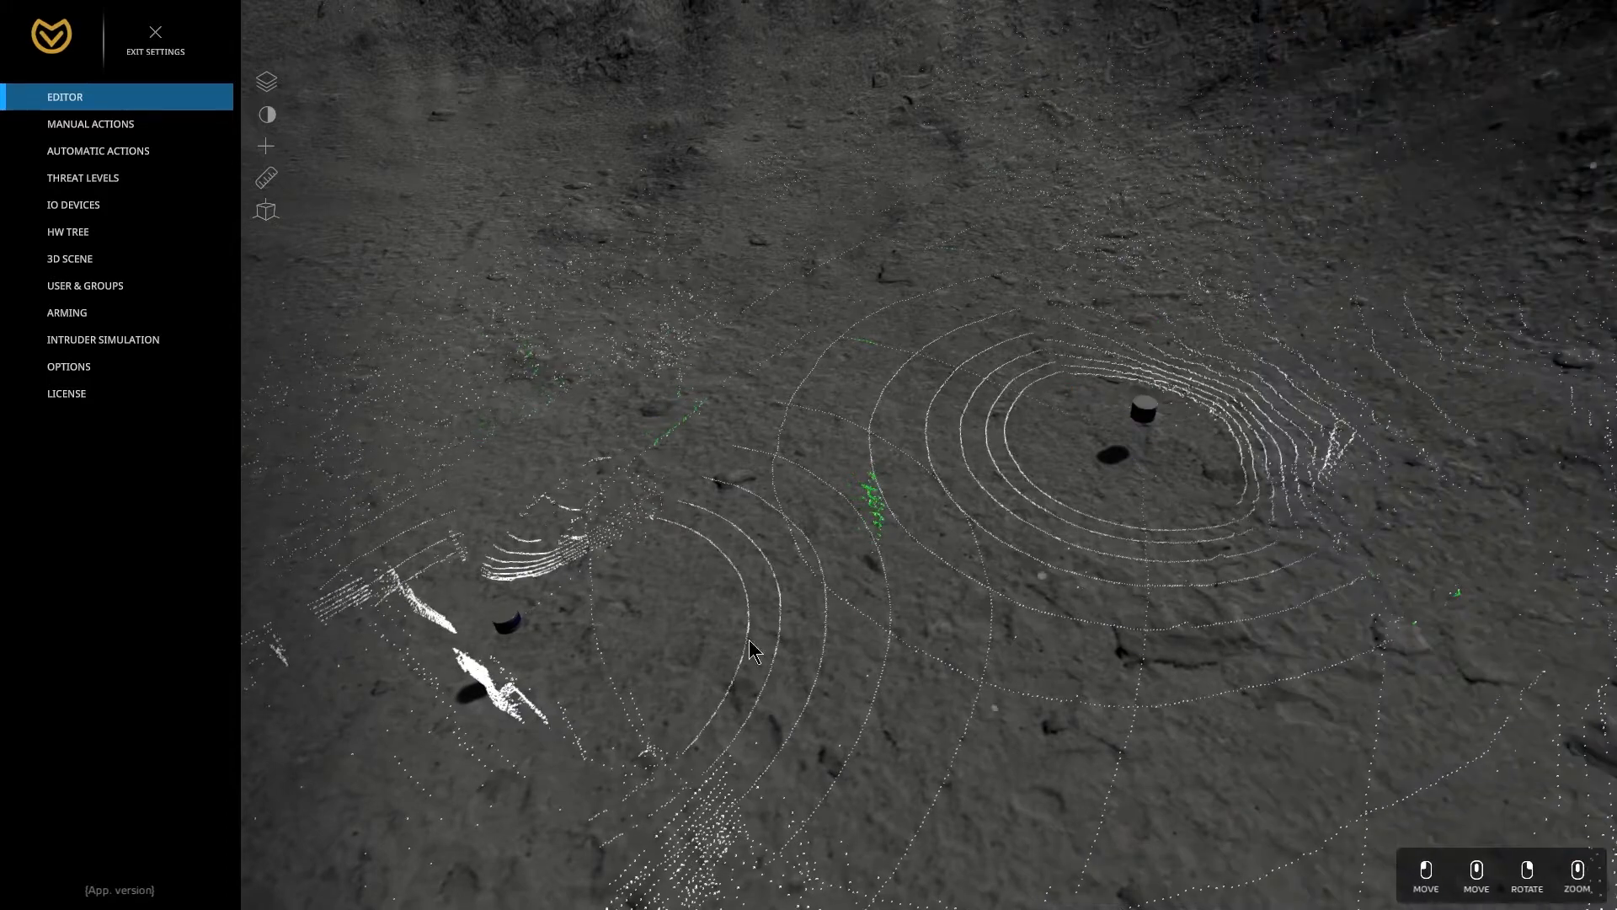
Nudge lidar 192.168.1.200 along its X and Z axes until its moving points overlap those of the other lidar
{"action": "left_click", "coordinate": [514, 626]}
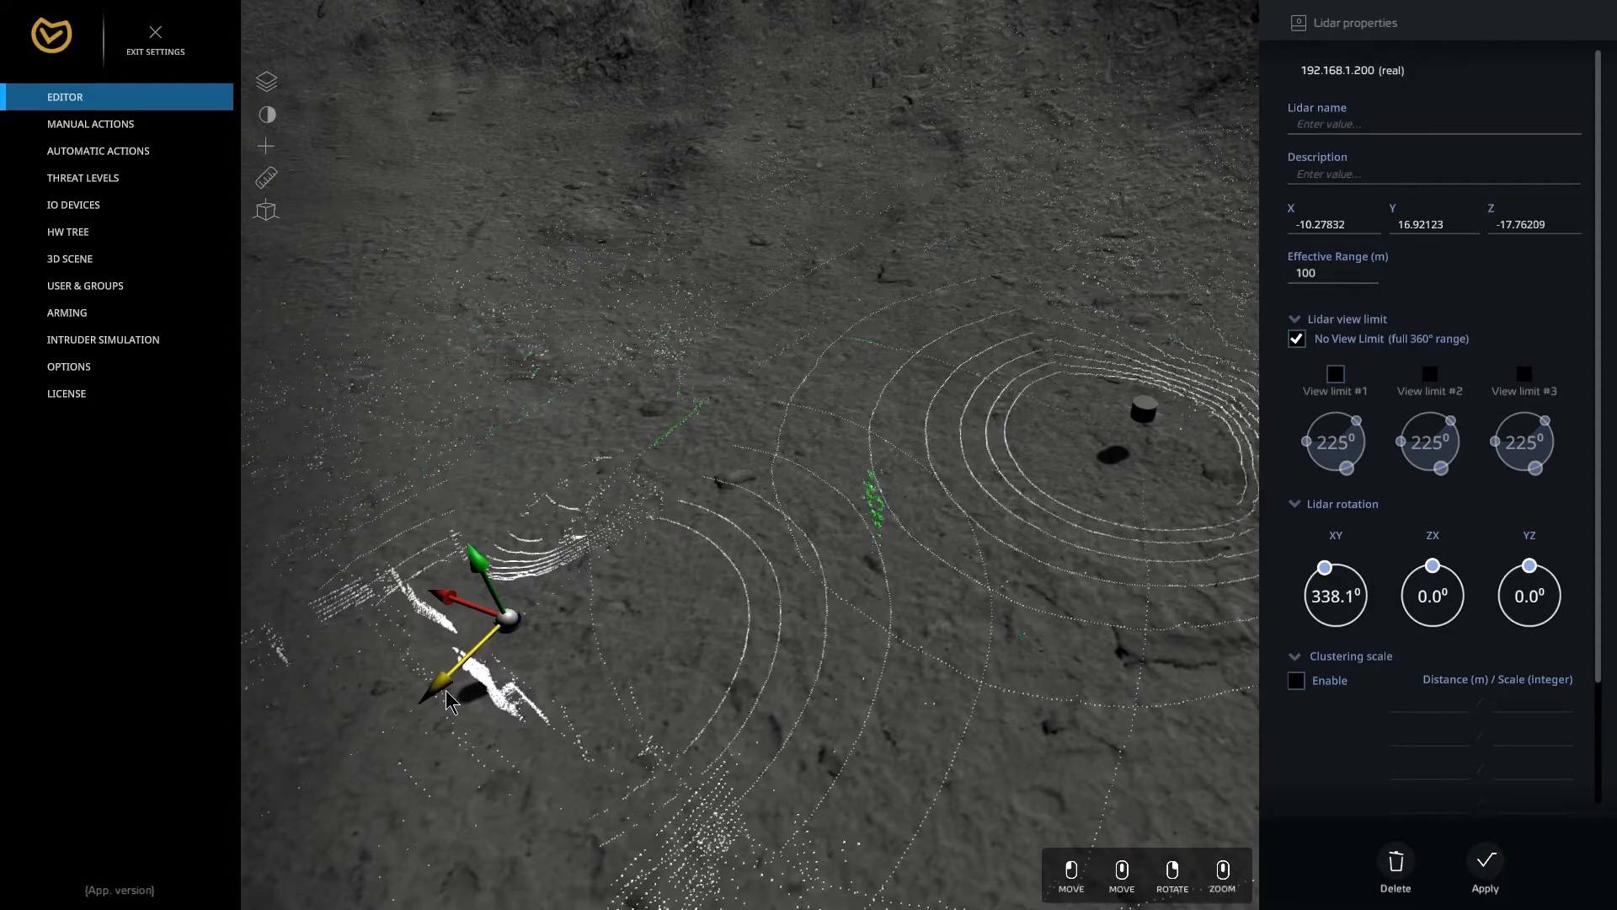
{"action": "left_click_drag", "start_coordinate": [460, 688], "coordinate": [460, 686]}
{"action": "left_click_drag", "start_coordinate": [453, 600], "coordinate": [462, 605]}
{"action": "key", "text": "Escape"}
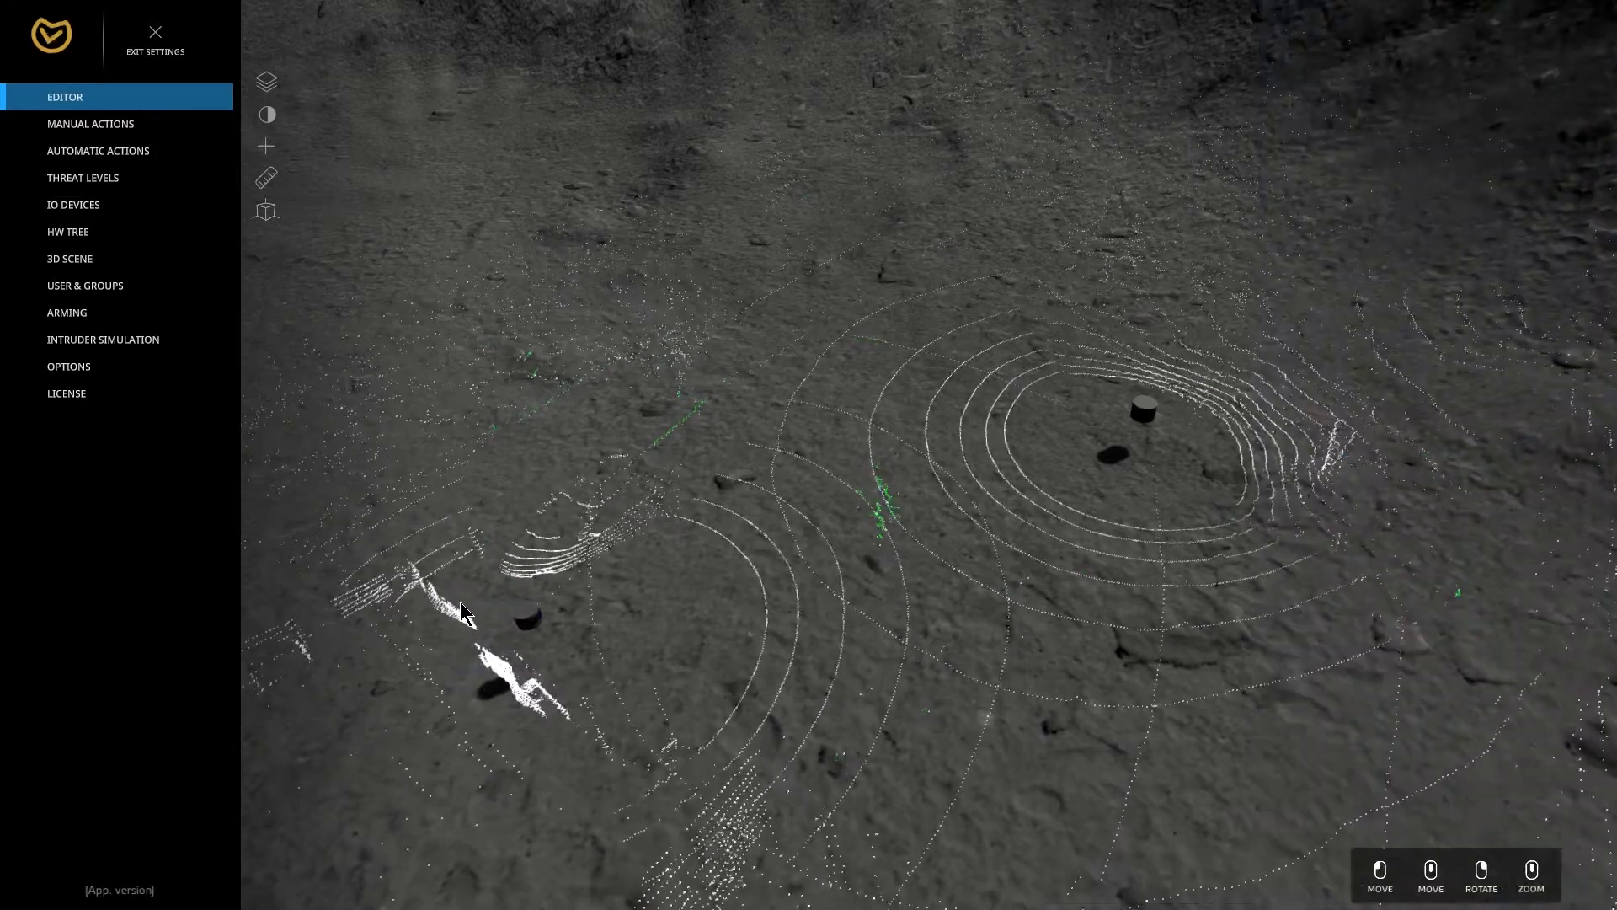
{"action": "left_click", "coordinate": [530, 632]}
{"action": "left_click_drag", "start_coordinate": [476, 671], "coordinate": [444, 704]}
{"action": "key", "text": "Escape"}
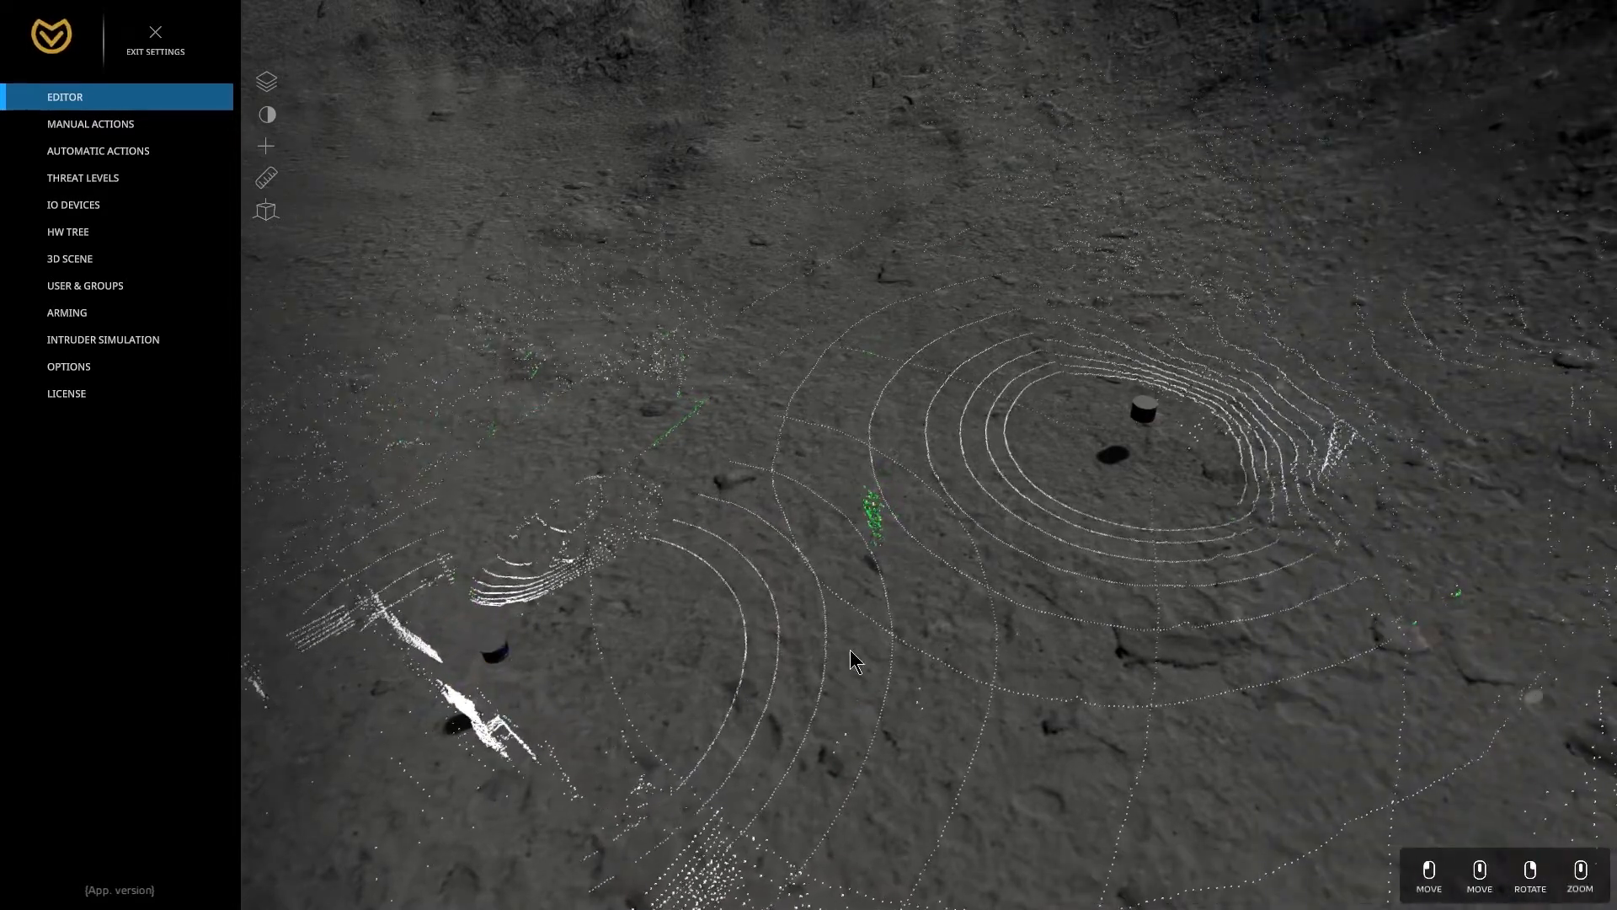
Examine the alignment of the moving points between the two lidars up close from another angle, and exit the settings
{"action": "scroll", "coordinate": [827, 735], "scroll_direction": "up", "scroll_amount": 5}
{"action": "left_click_drag", "start_coordinate": [829, 741], "coordinate": [827, 732]}
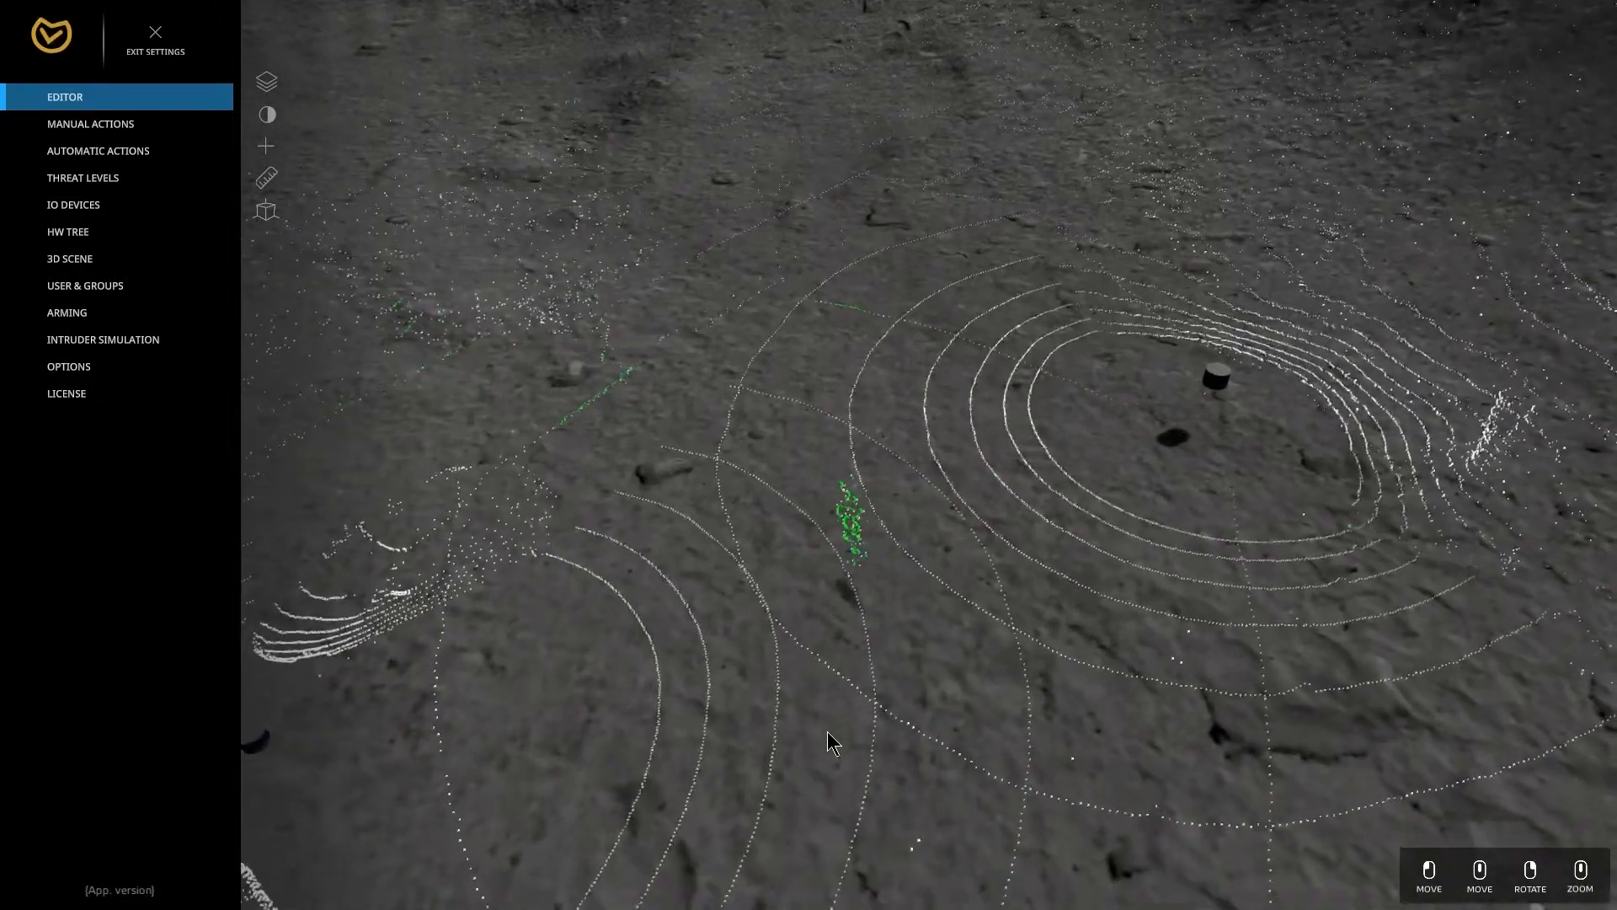
{"action": "scroll", "coordinate": [827, 731], "scroll_direction": "up", "scroll_amount": 4}
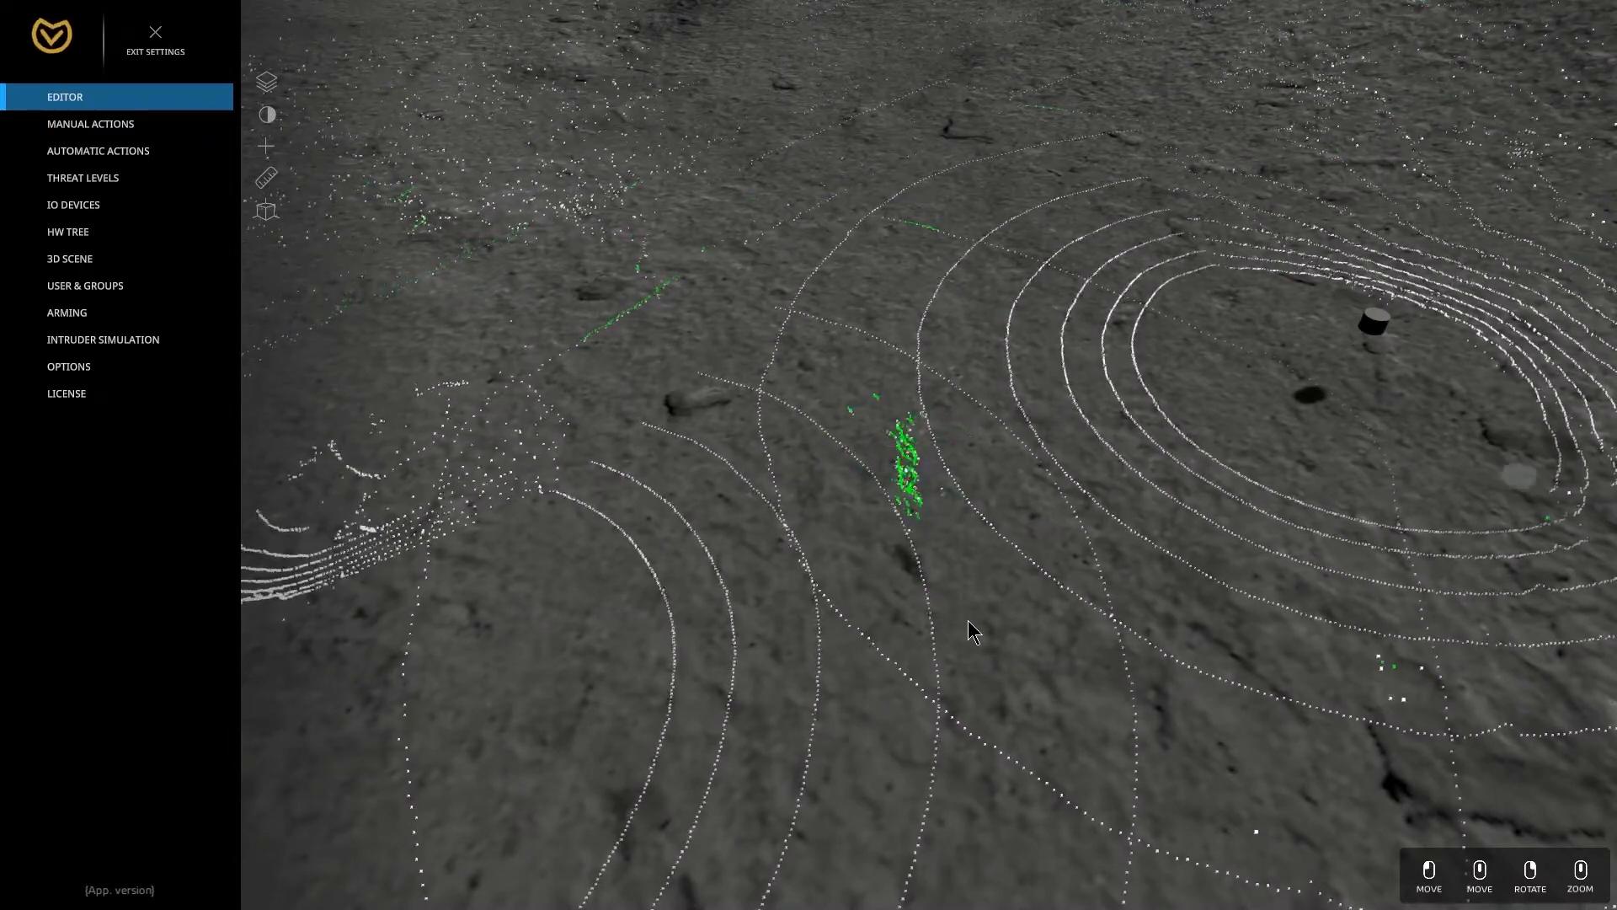
{"action": "right_click_drag", "start_coordinate": [880, 642], "coordinate": [1071, 479]}
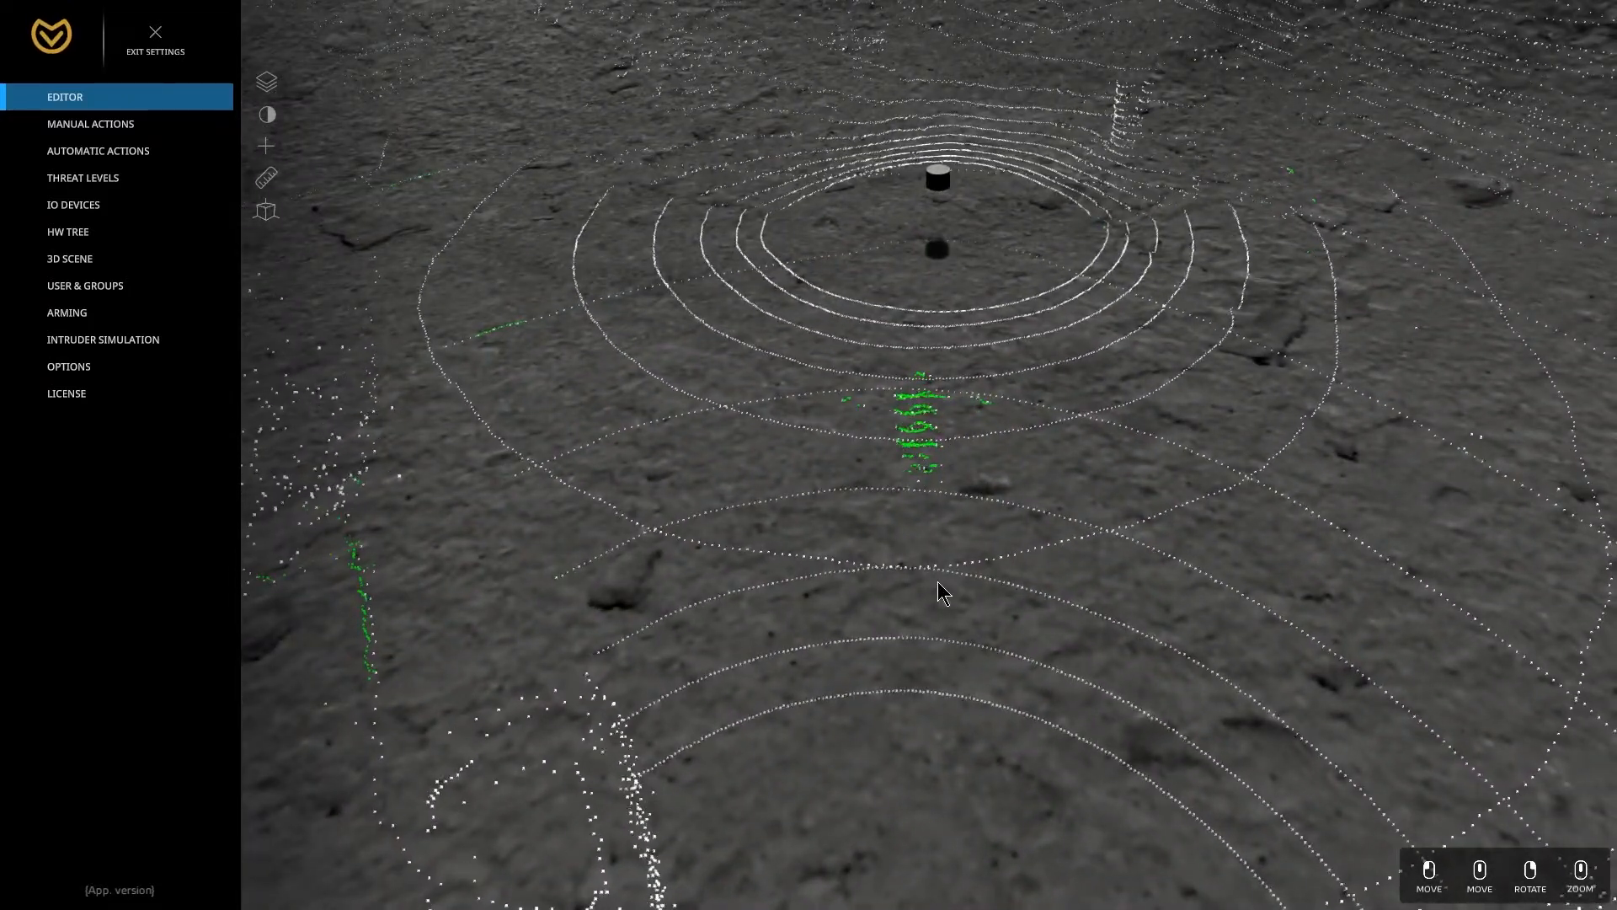
{"action": "scroll", "coordinate": [943, 583], "scroll_direction": "down", "scroll_amount": 1}
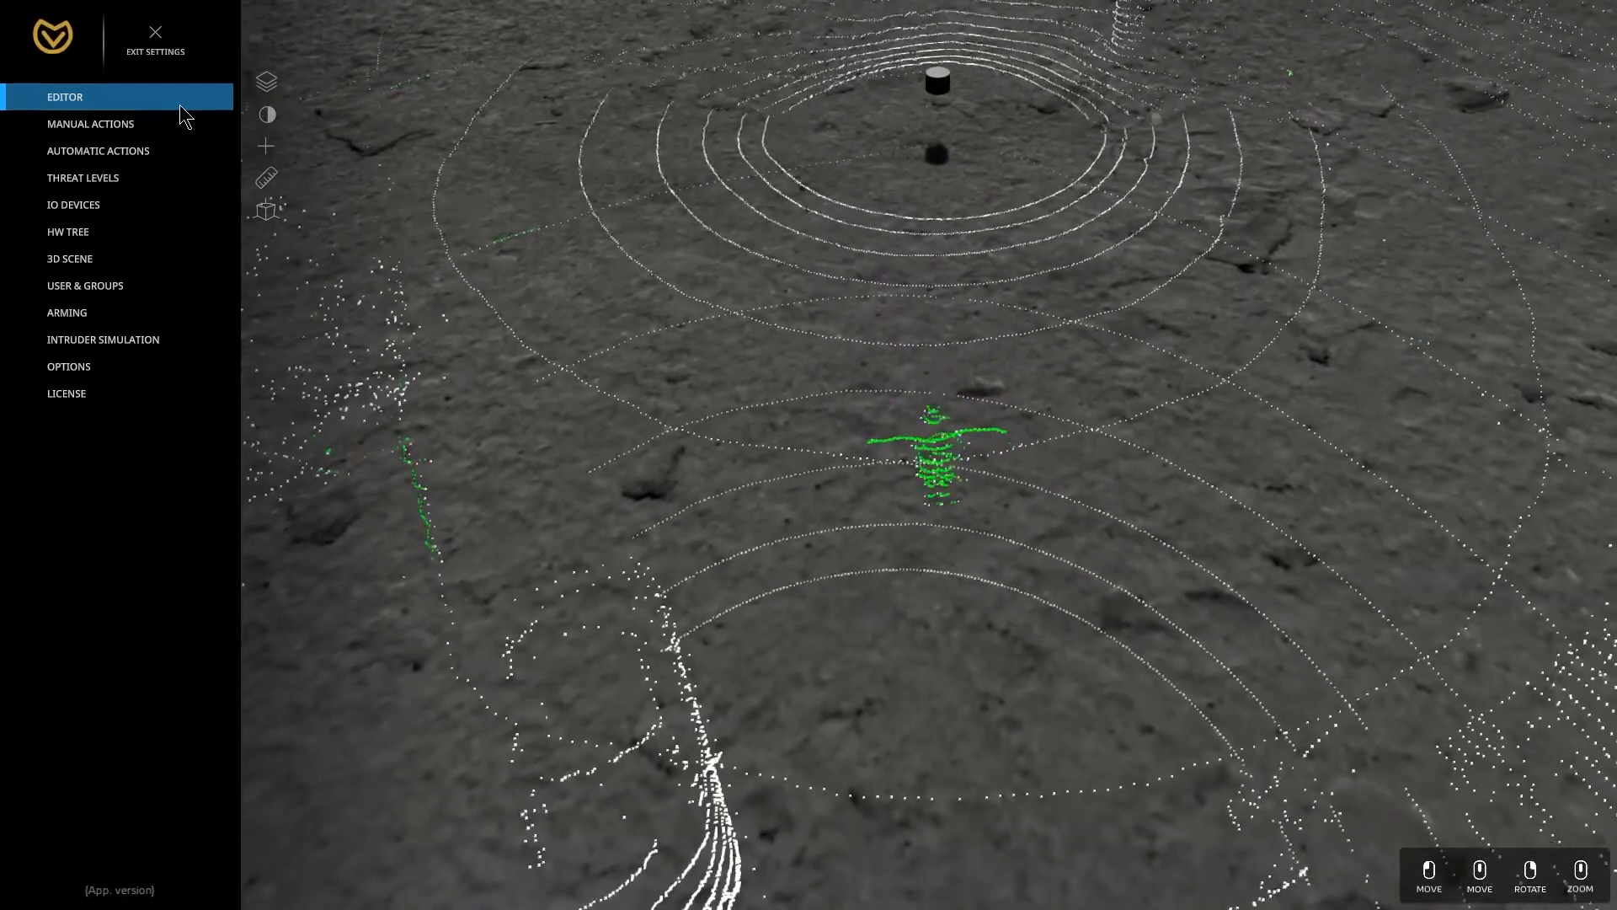
{"action": "left_click", "coordinate": [155, 35]}
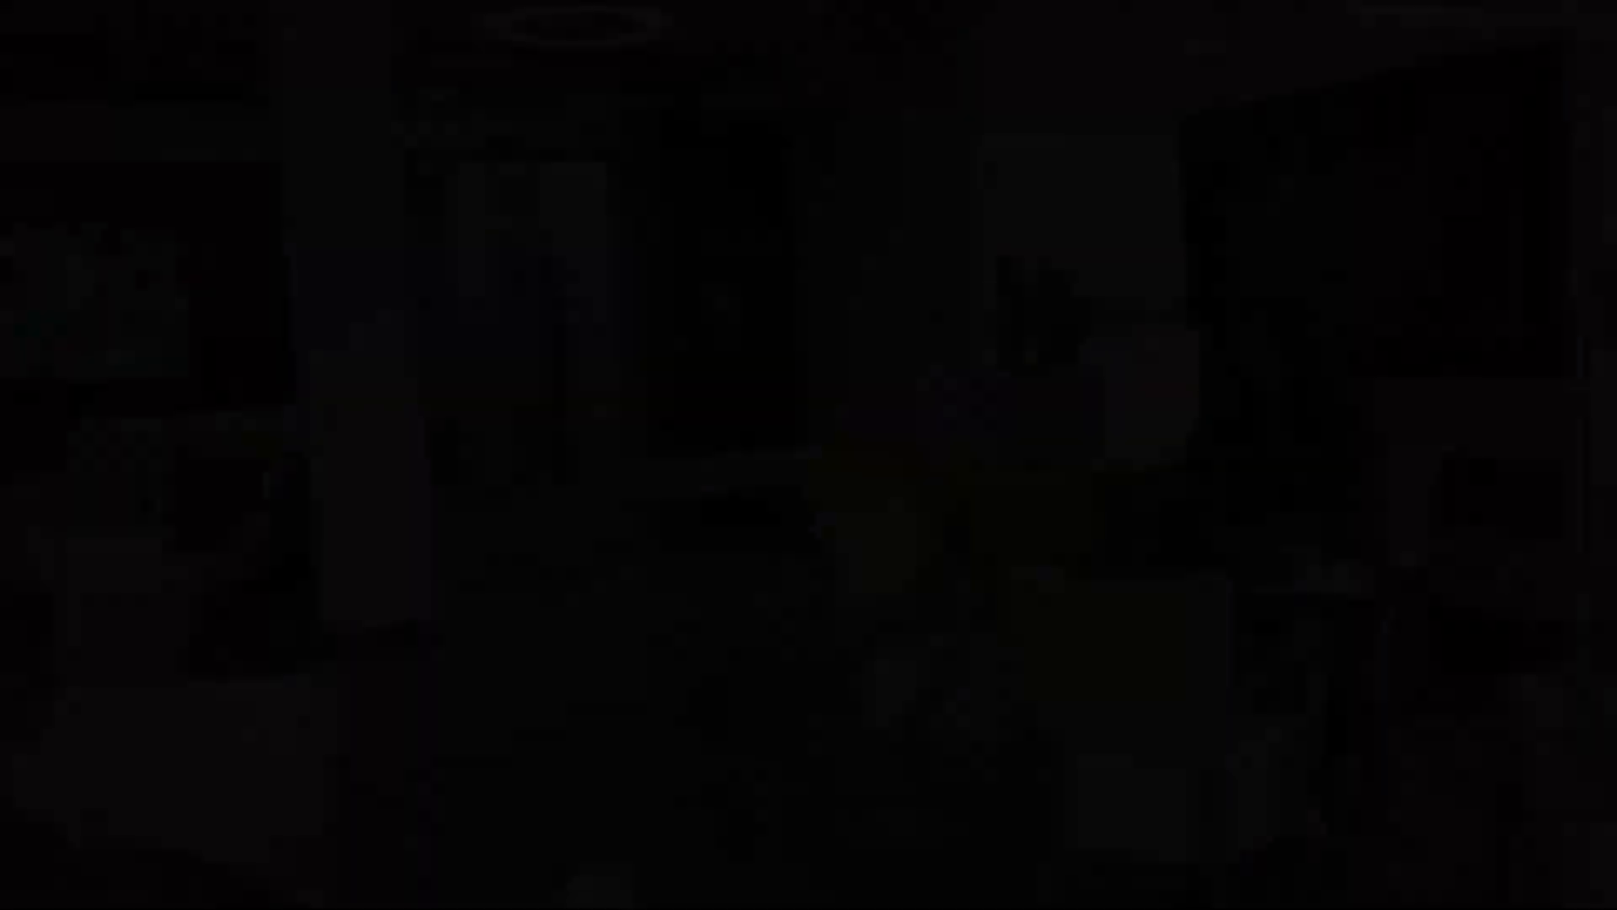